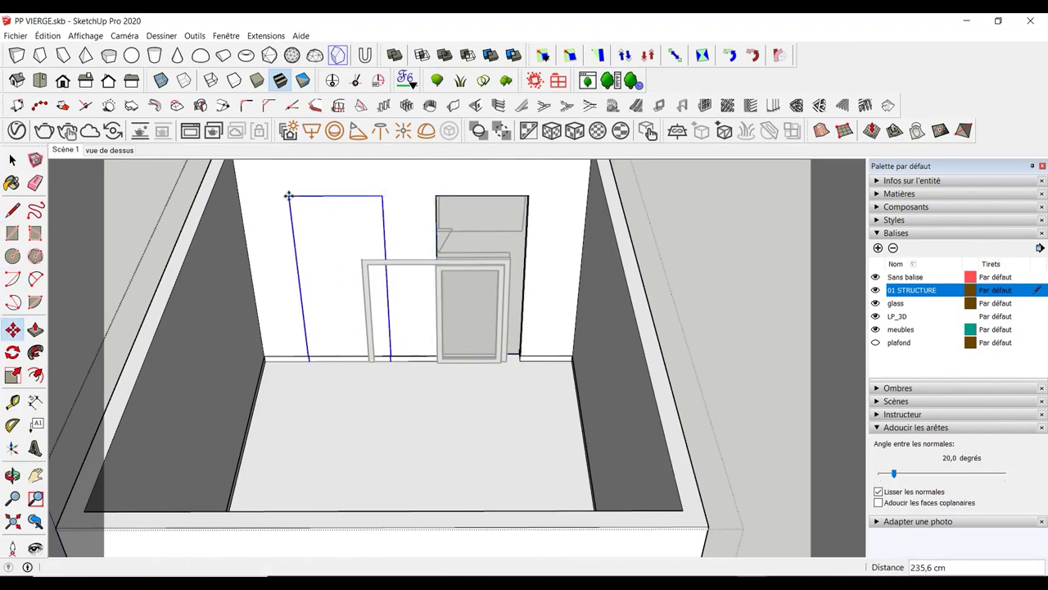
Scale the French door frame wider and taller to fit the wall opening
left_click(35, 328)
mouse_move(459, 254)
middle_mouse_down()
mouse_move(445, 299)
mouse_move(457, 269)
middle_mouse_up()
key("space")
left_click(444, 270)
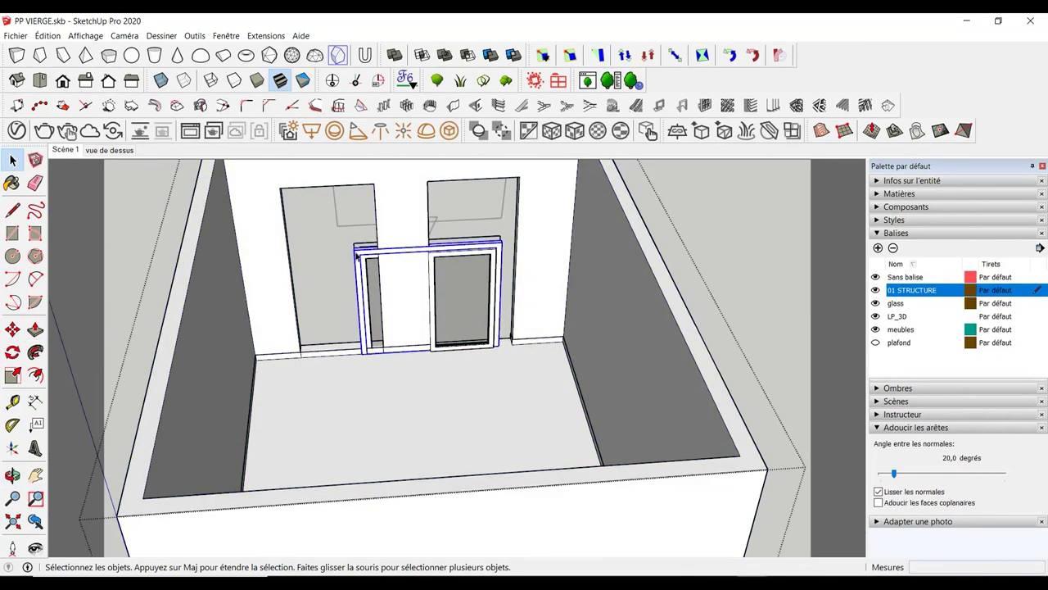
key("s")
left_click_drag(501, 297, 518, 295)
left_click_drag(473, 239, 475, 176)
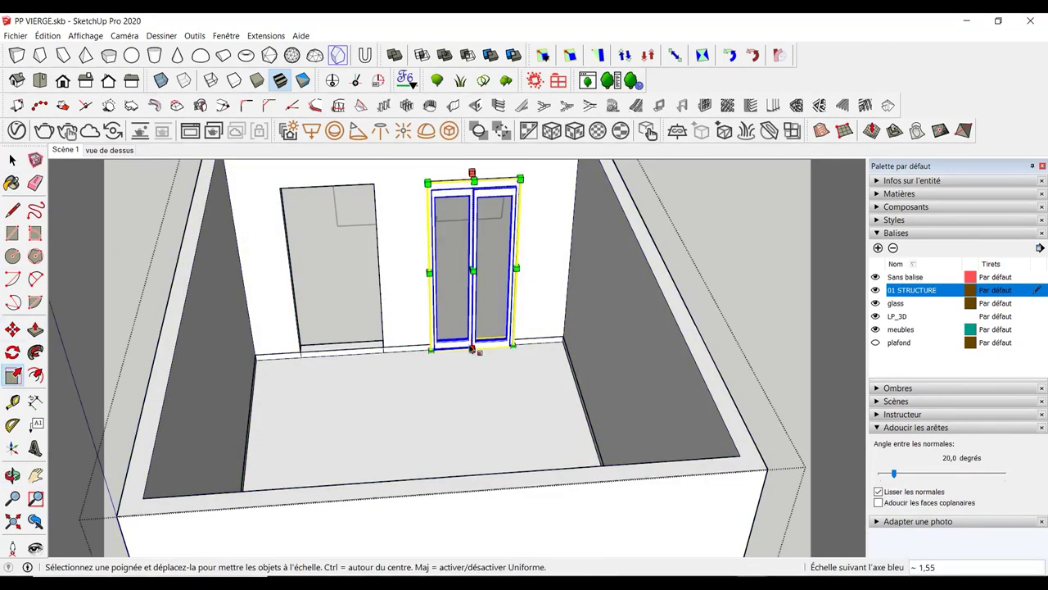
scroll(492, 213, "up", 3)
Delete the right leaf of the French door
key("space")
left_click(503, 212)
key("m")
scroll(519, 311, "up", 5)
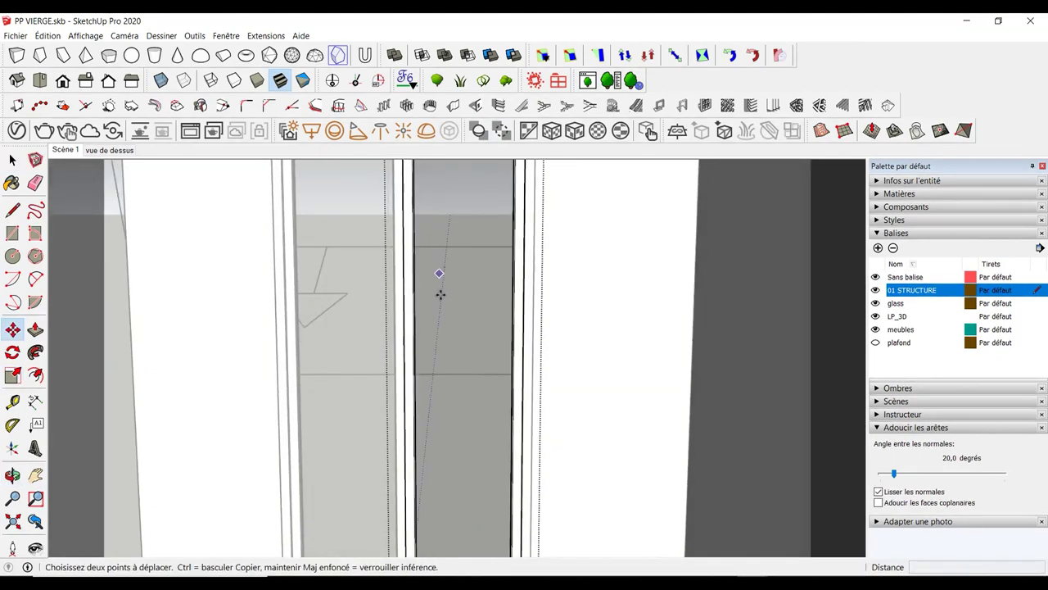
key("space")
scroll(519, 312, "down", 5)
scroll(484, 236, "up", 5)
key("Delete")
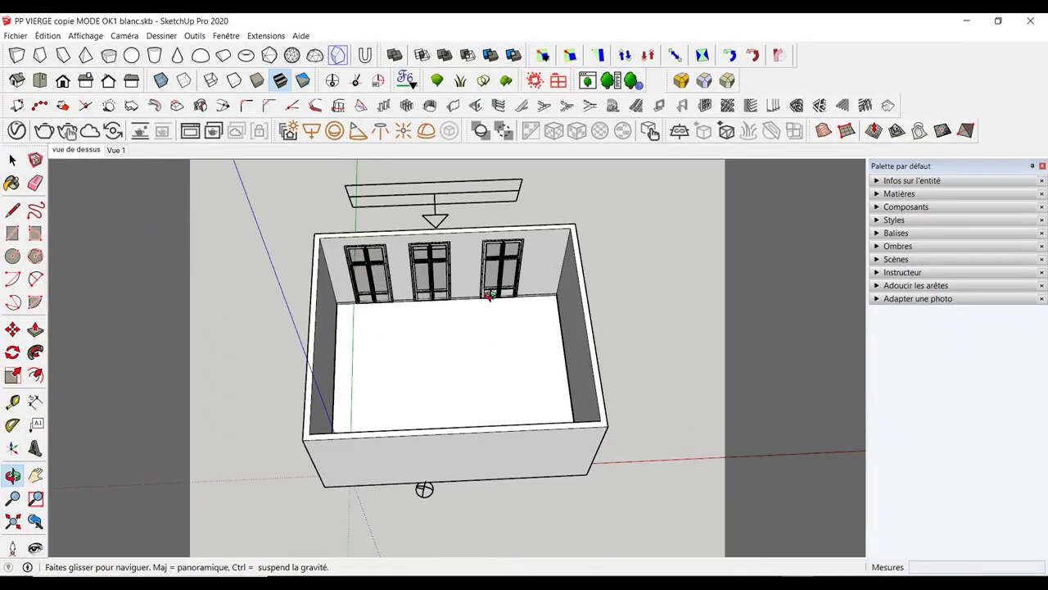
Go through the vue de dessus scene to Vue 1, then compare with the deco.jpg photo
mouse_move(490, 295)
left_mouse_down()
mouse_move(464, 303)
mouse_move(470, 336)
left_mouse_up()
key("space")
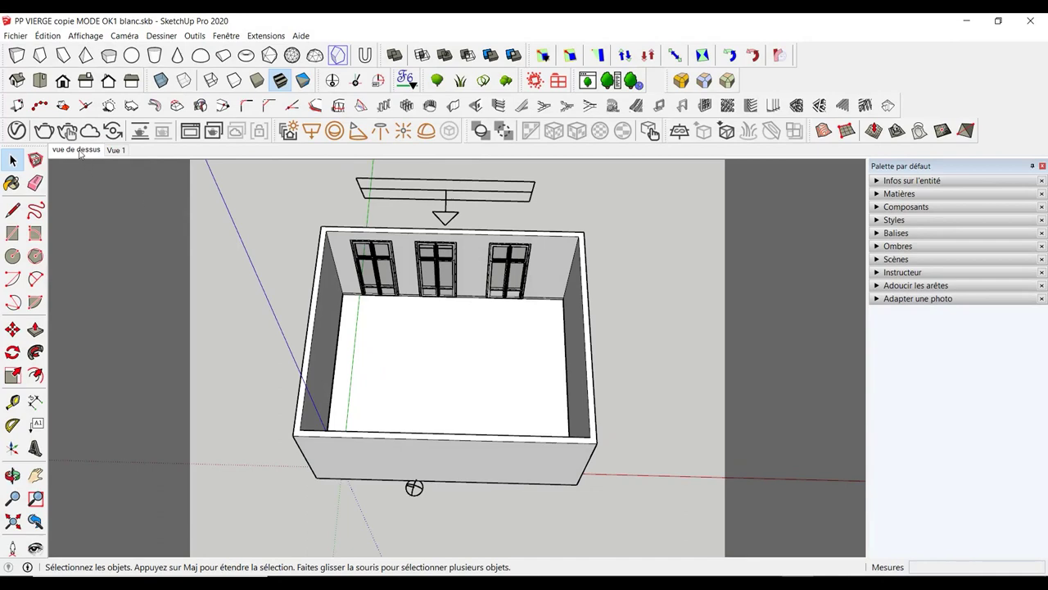
left_click(79, 150)
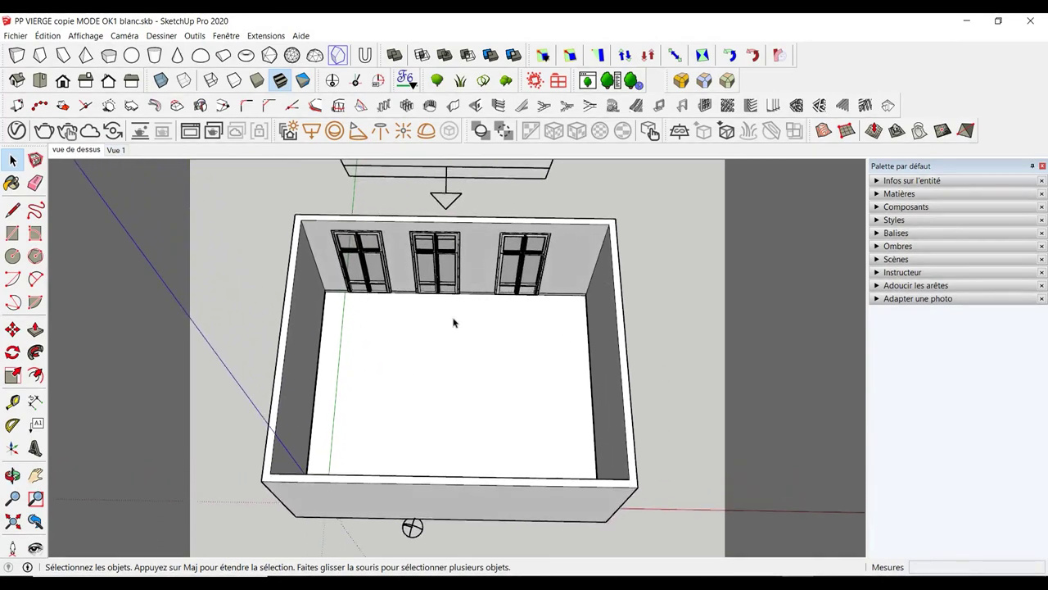
left_click(121, 151)
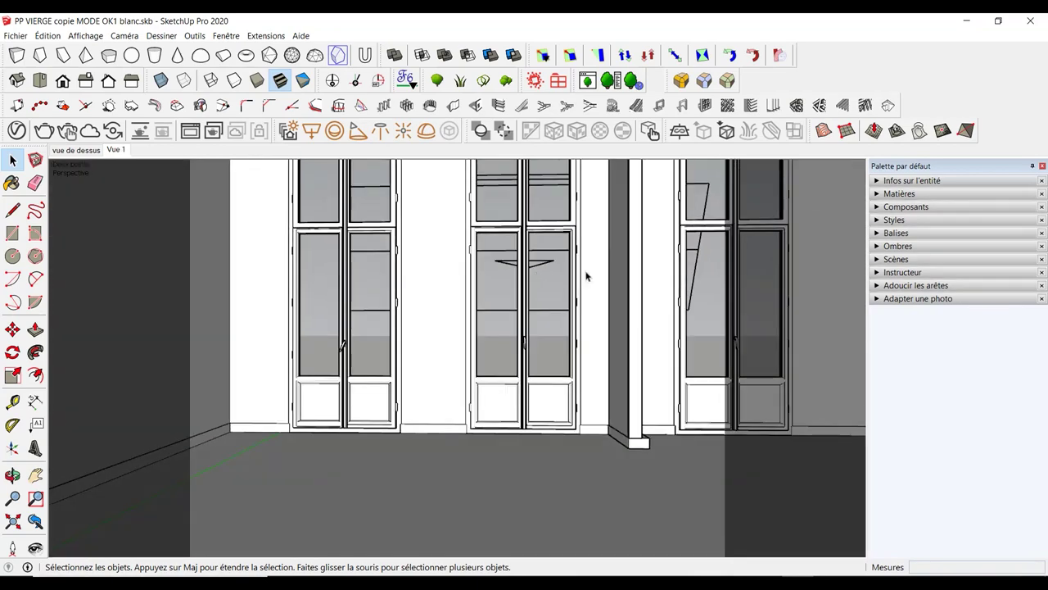
left_click(773, 573)
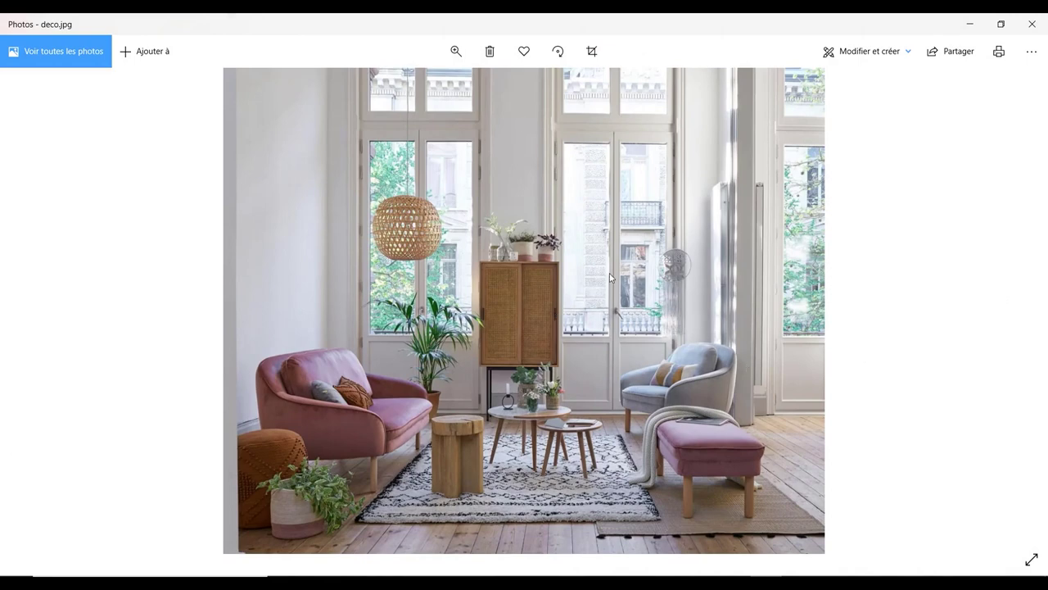
left_click(973, 23)
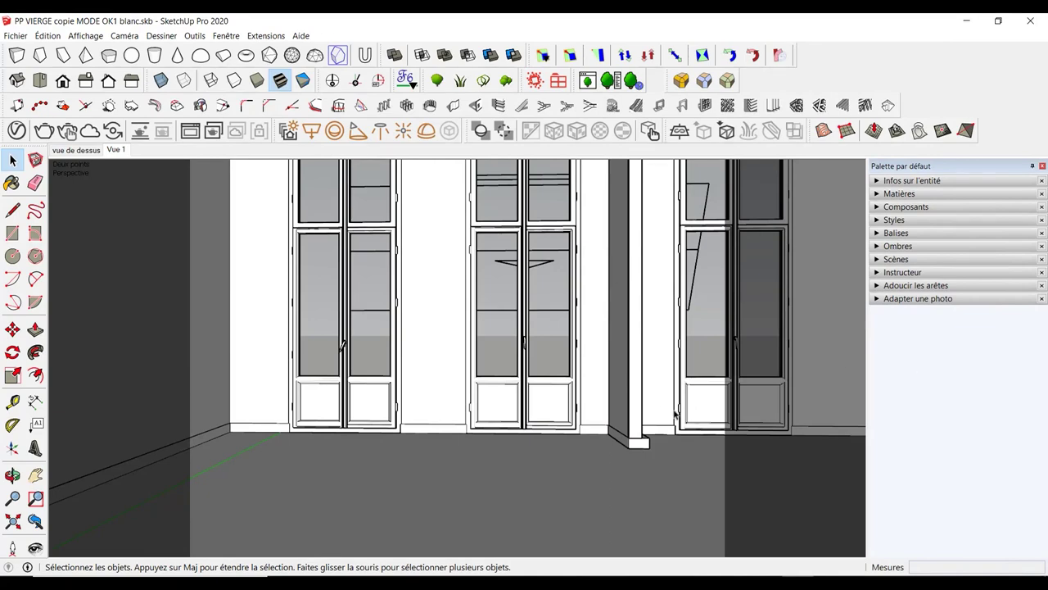
Push the end face of the pillar's plinth out 0.6 cm, then return to Vue 1
scroll(647, 405, "up", 2)
scroll(660, 393, "up", 3)
mouse_move(652, 391)
middle_mouse_down()
mouse_move(562, 370)
mouse_move(557, 406)
middle_mouse_up()
left_click(518, 445)
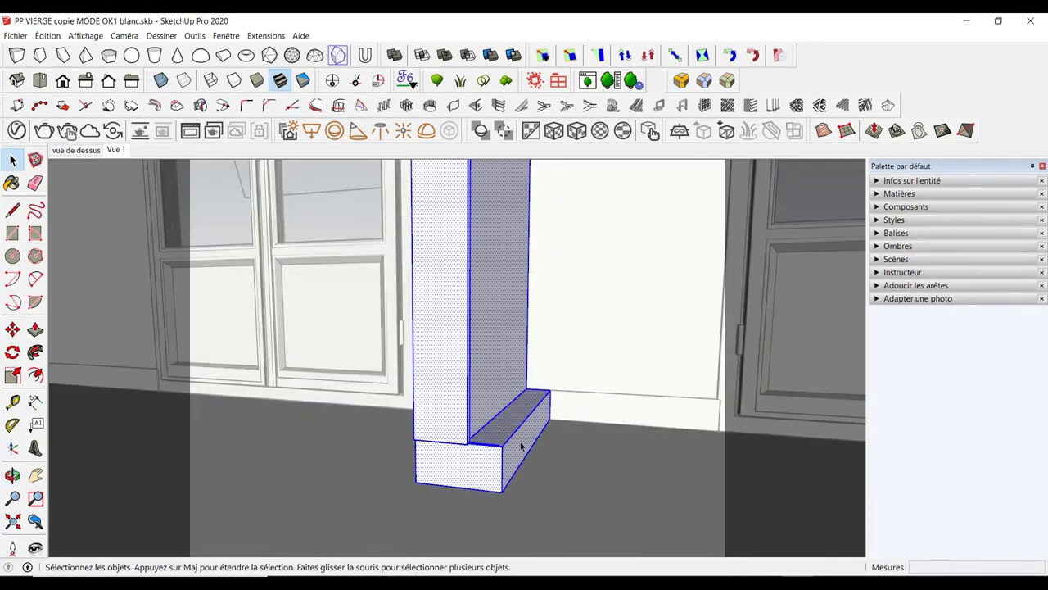
middle_click_drag(521, 445, 461, 466)
left_click(461, 466)
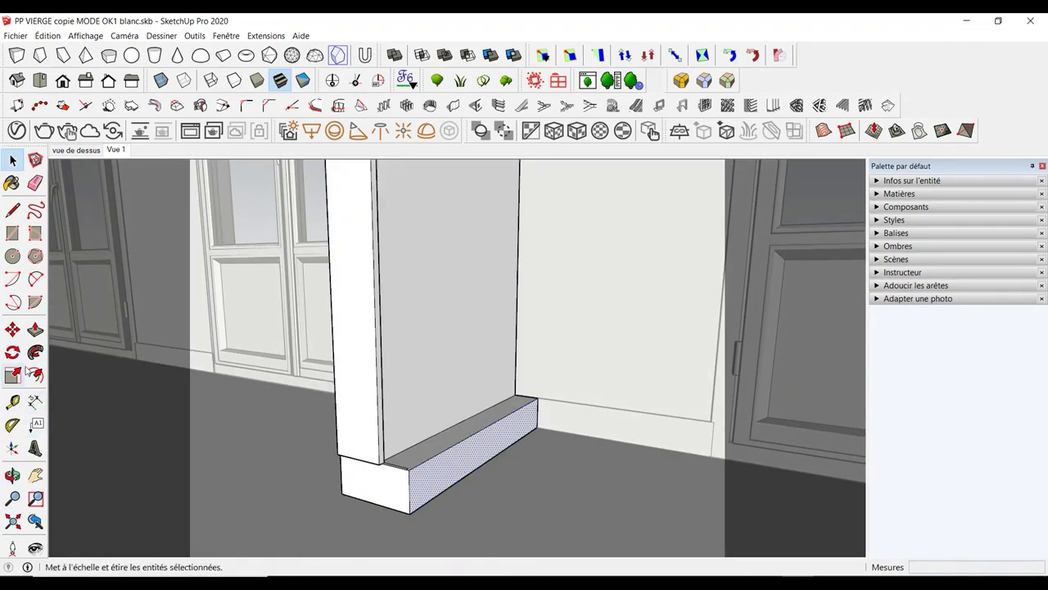
left_click(36, 330)
middle_click_drag(467, 486, 344, 492)
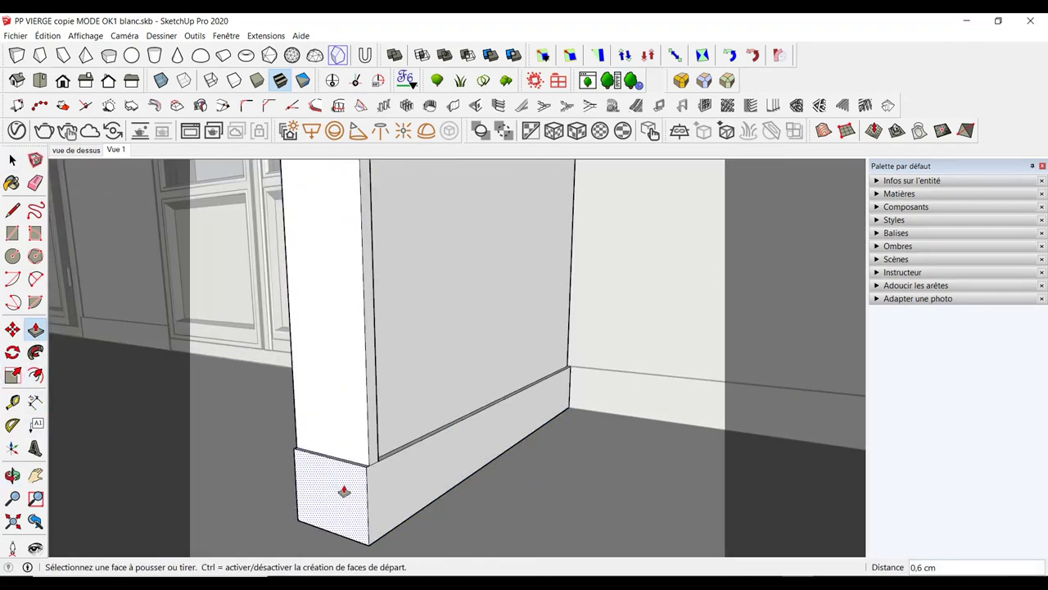
double_click(344, 491)
left_click(13, 159)
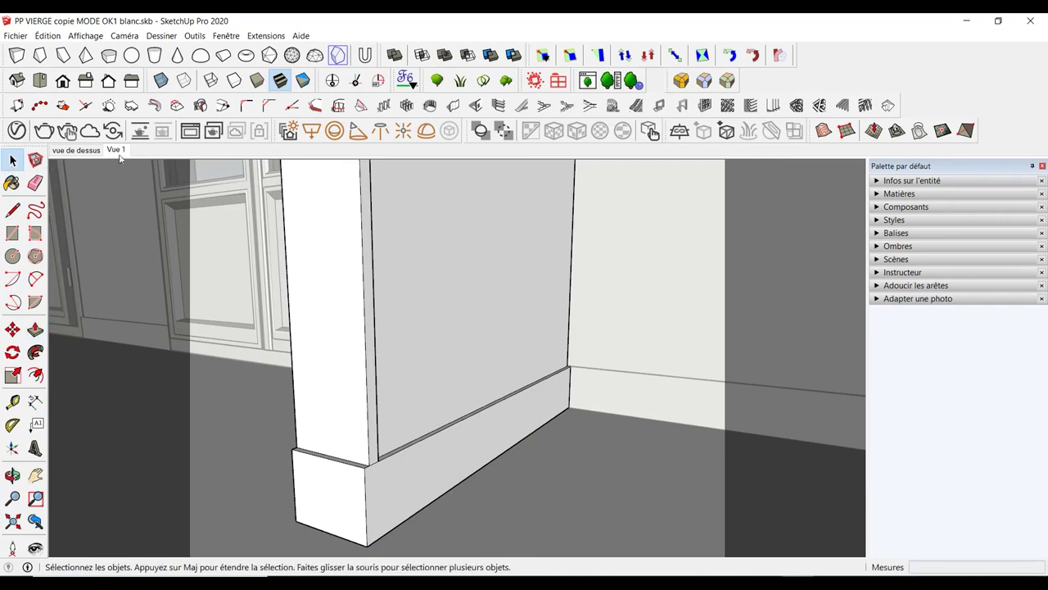
left_click(119, 155)
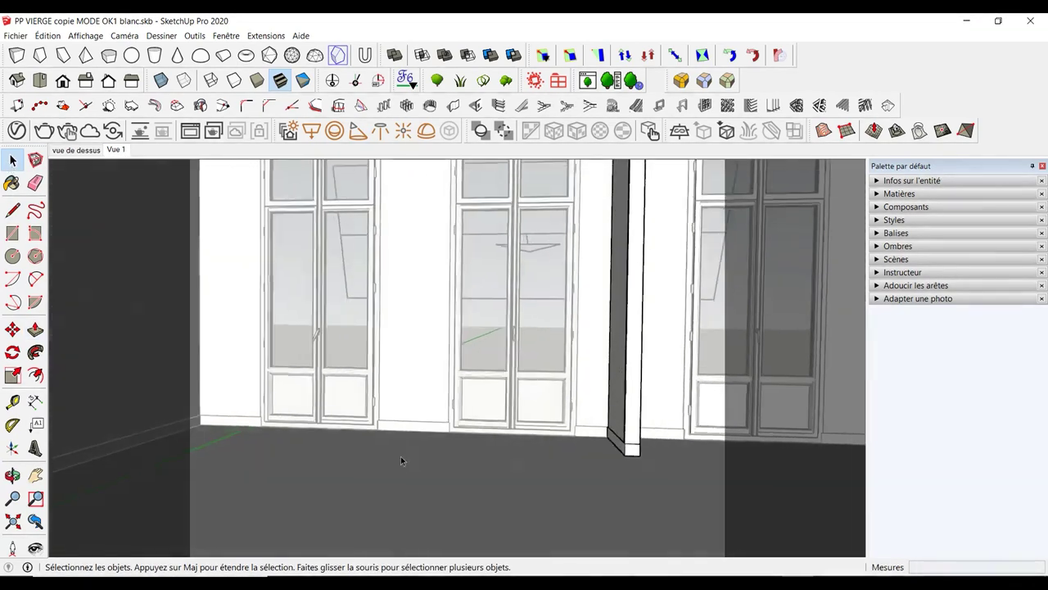
In the vue de dessus scene, hide the 01 plafond tag in the Balises list
left_click(78, 151)
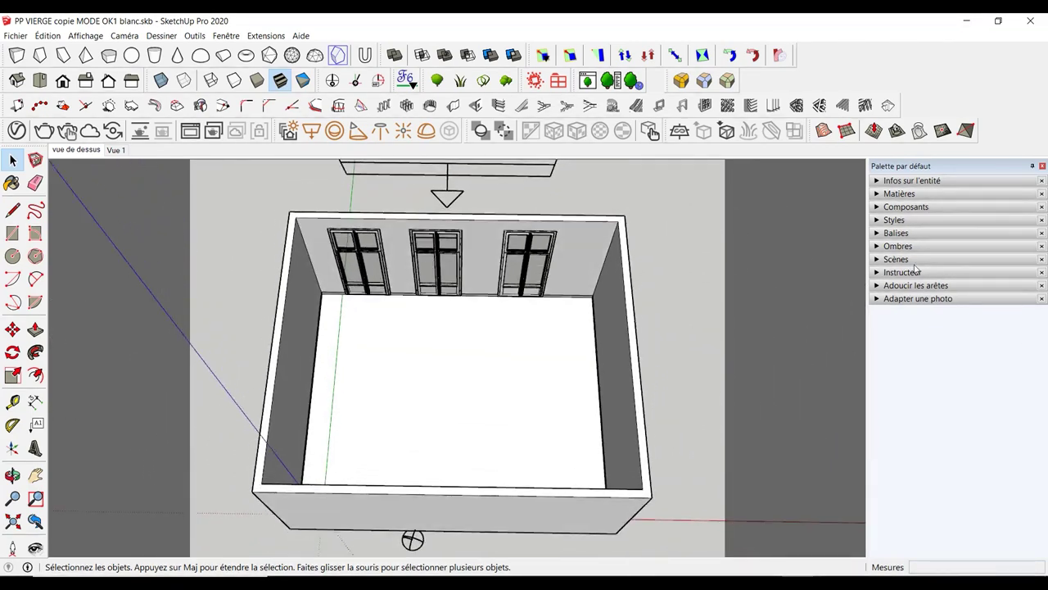
left_click(909, 234)
left_click(876, 290)
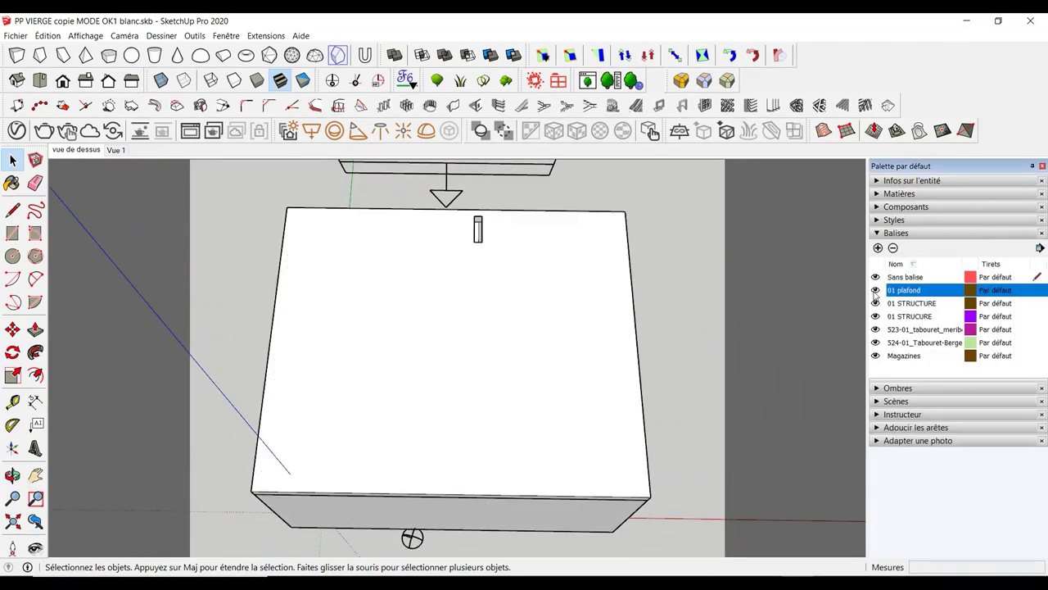
left_click(877, 290)
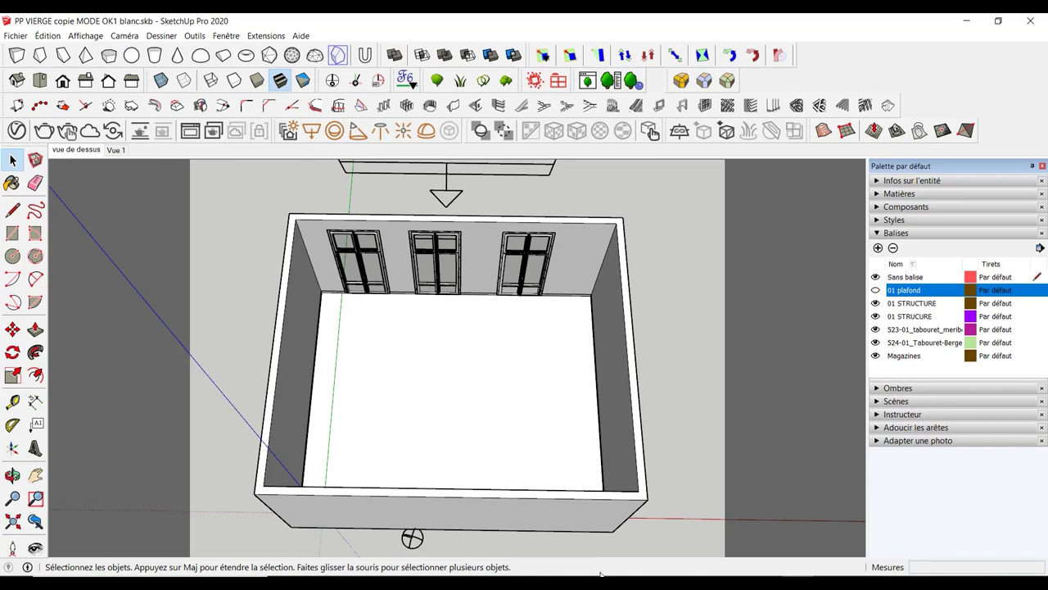
In Chrome, preview tapis berbere.jpg and step through the renders to Four_encastré
key("alt+Tab")
scroll(424, 264, "down", 2)
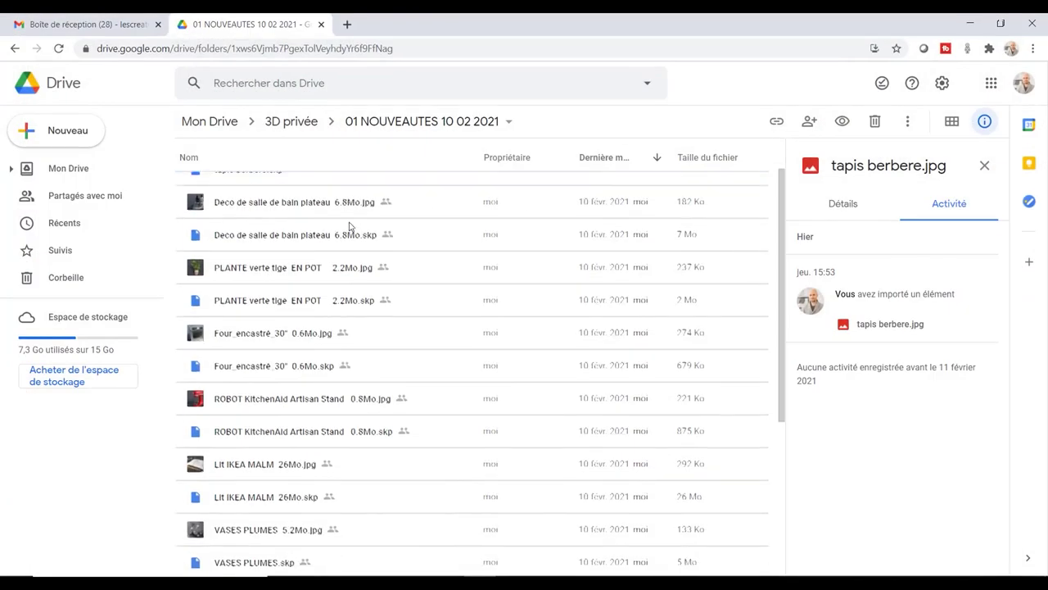
scroll(356, 227, "up", 2)
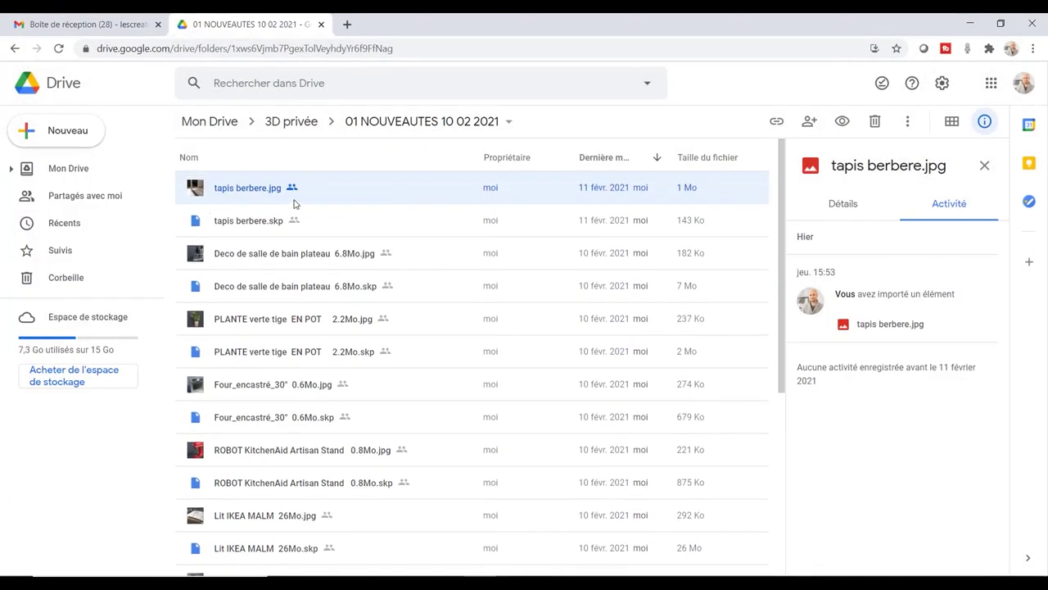
double_click(254, 187)
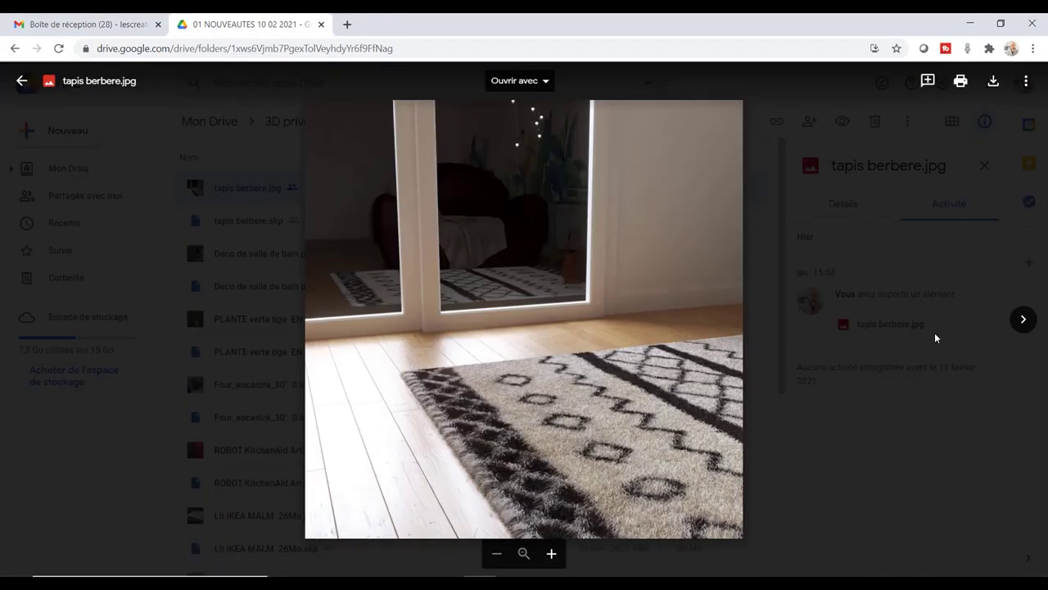
left_click(1031, 320)
left_click(1030, 320)
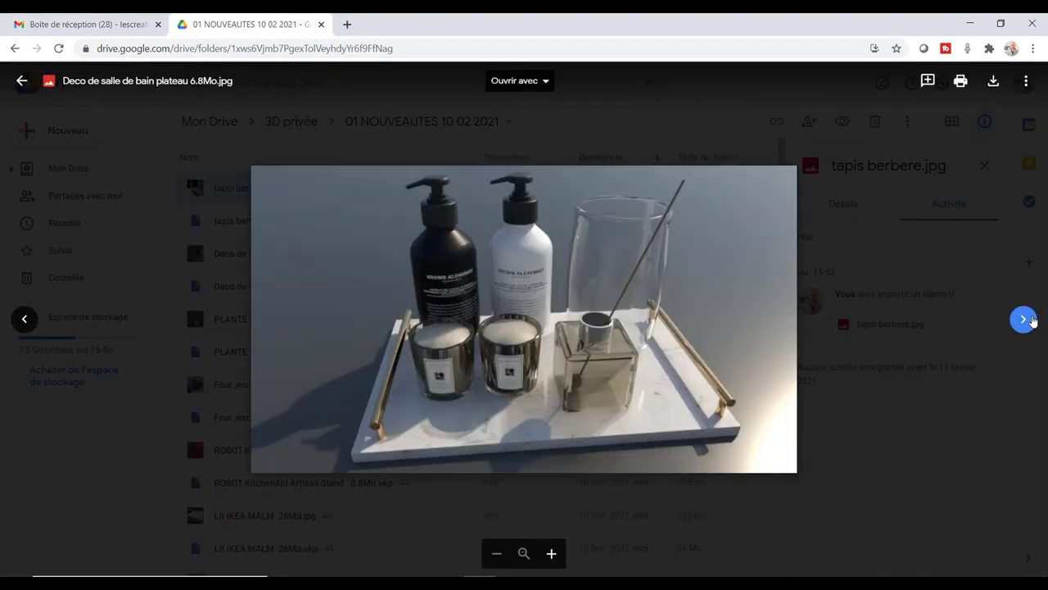
left_click(1031, 320)
left_click(1030, 320)
left_click(1031, 321)
left_click(1030, 320)
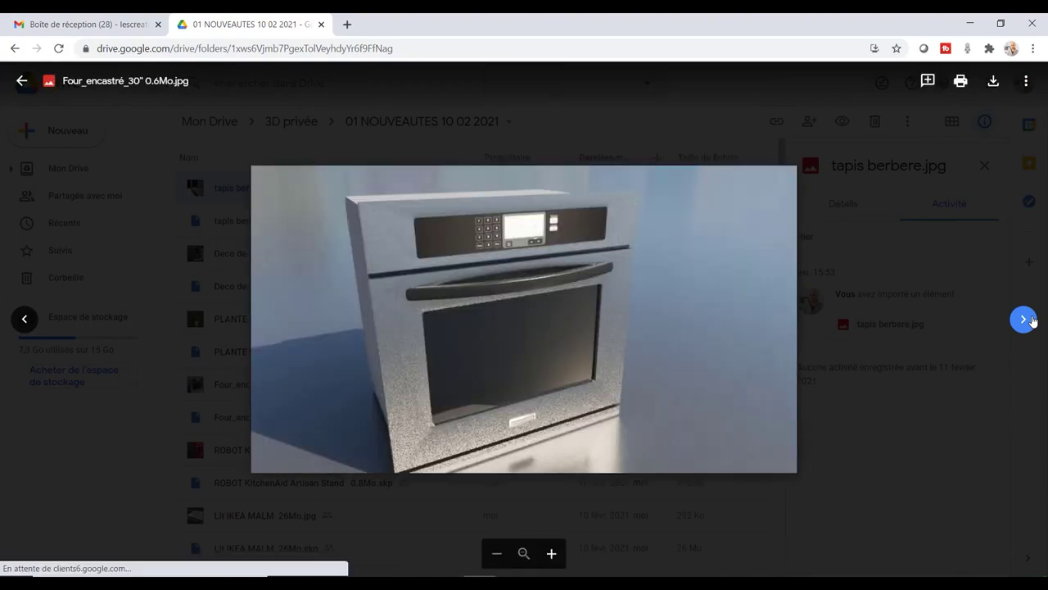
Continue through Lit IKEA MALM, VASES PLUMES, the candle renders and 3 plantes deco, then close
left_click(1024, 319)
left_click(1024, 319)
left_click(1023, 319)
left_click(1023, 320)
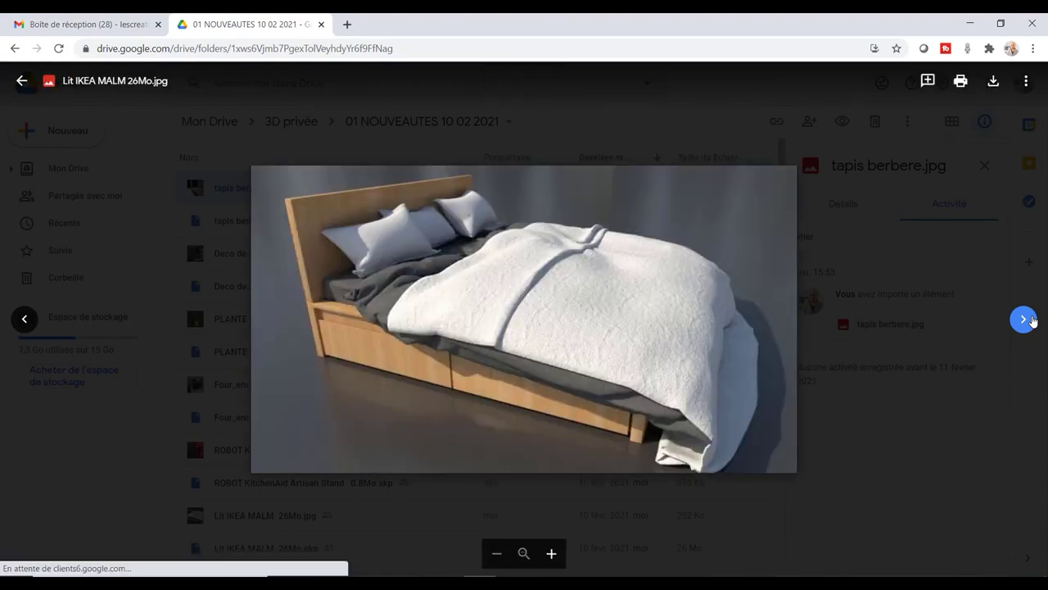
left_click(1030, 320)
left_click(1030, 320)
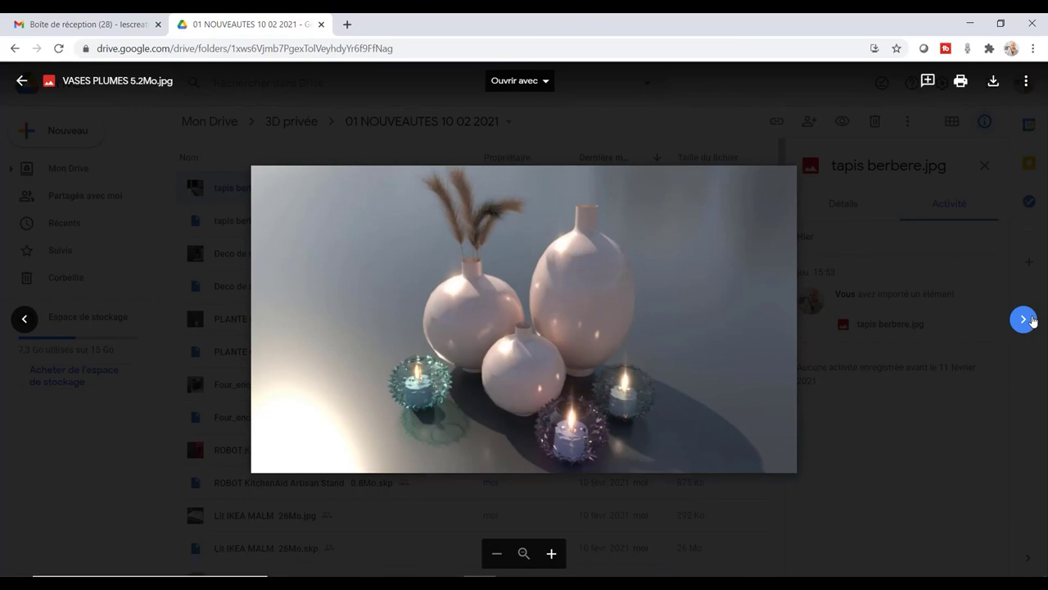
left_click(1025, 322)
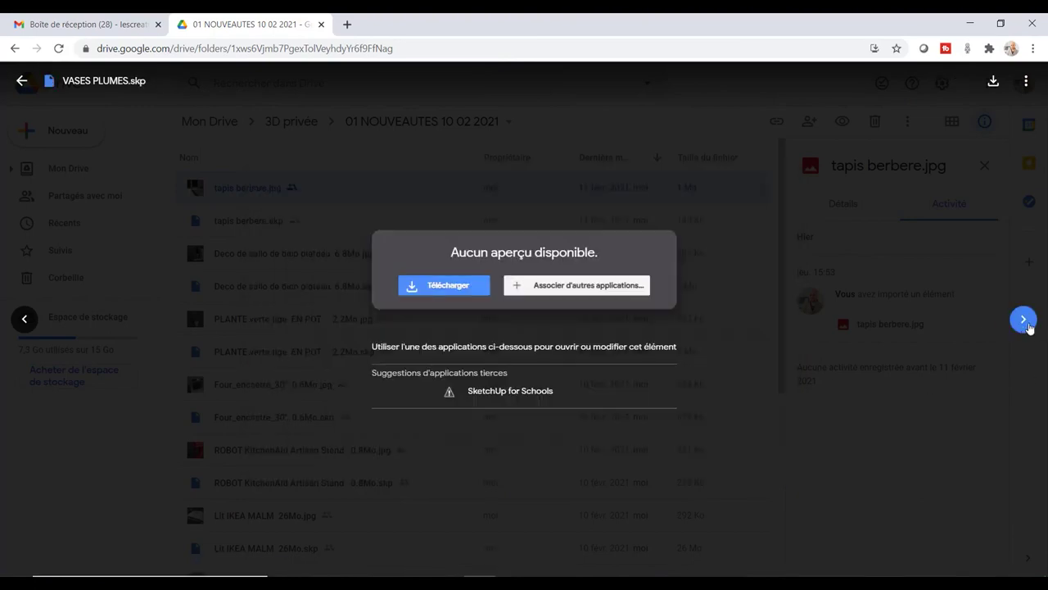
left_click(1025, 323)
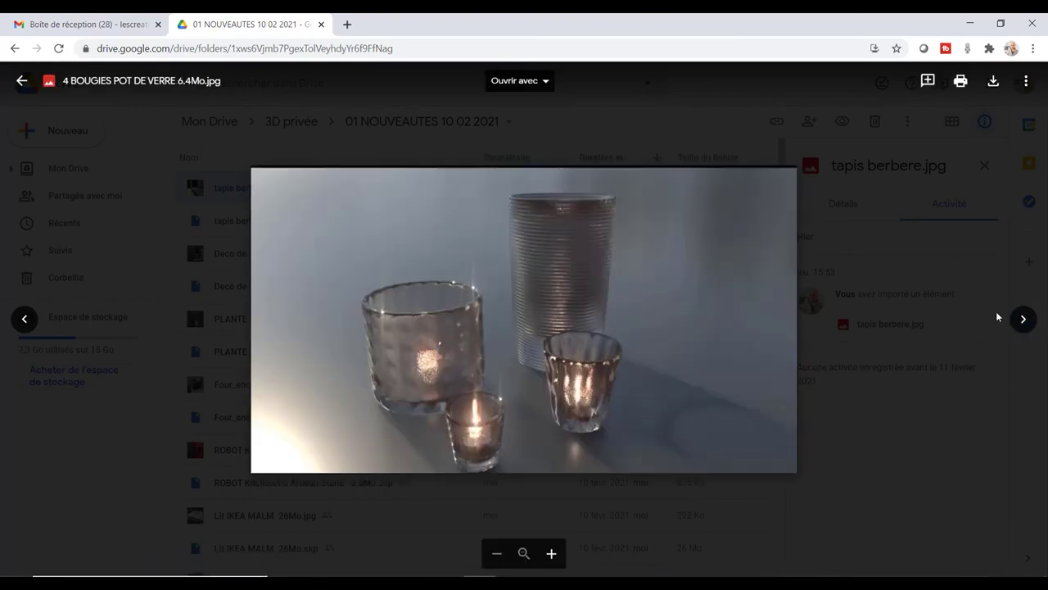
left_click(1024, 319)
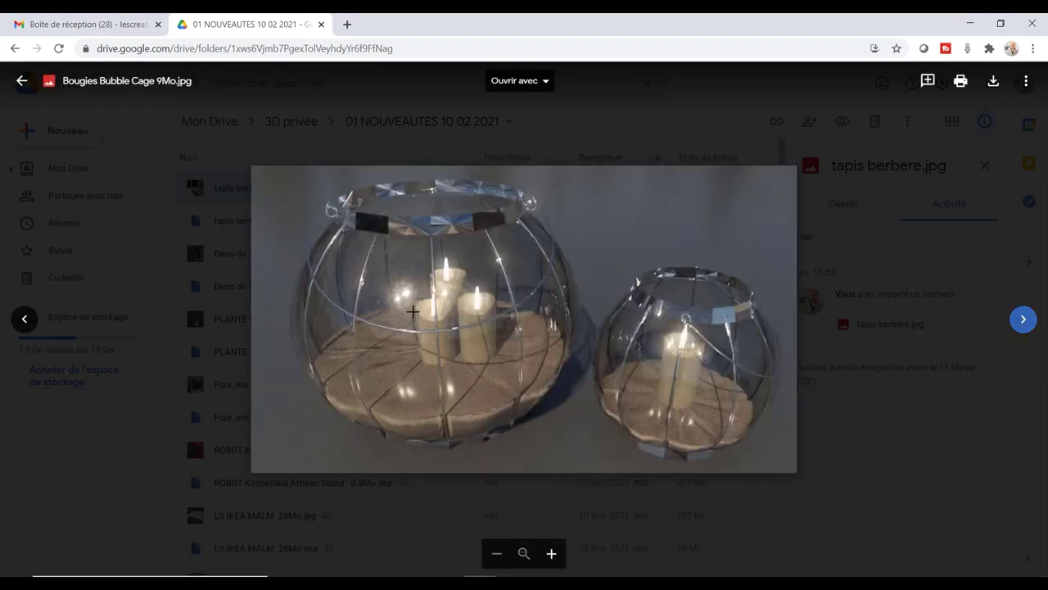
left_click(1024, 319)
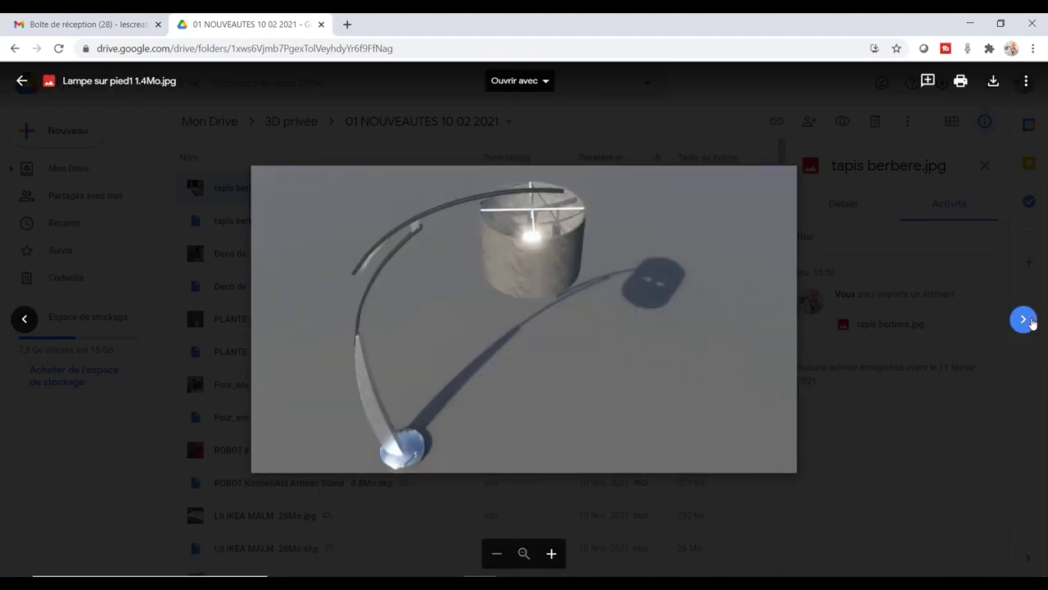
left_click(1023, 320)
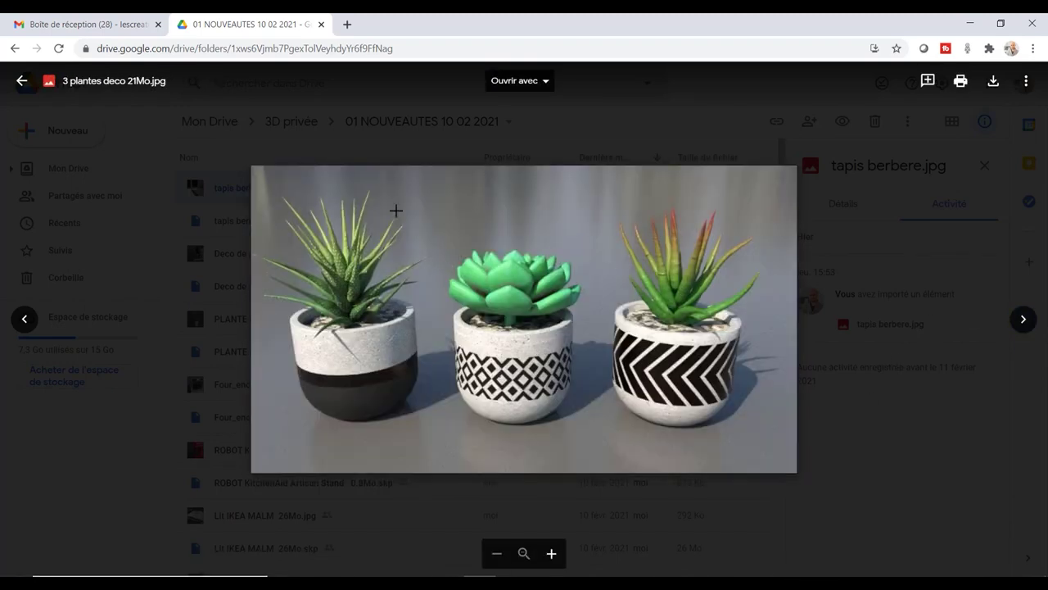
left_click(194, 268)
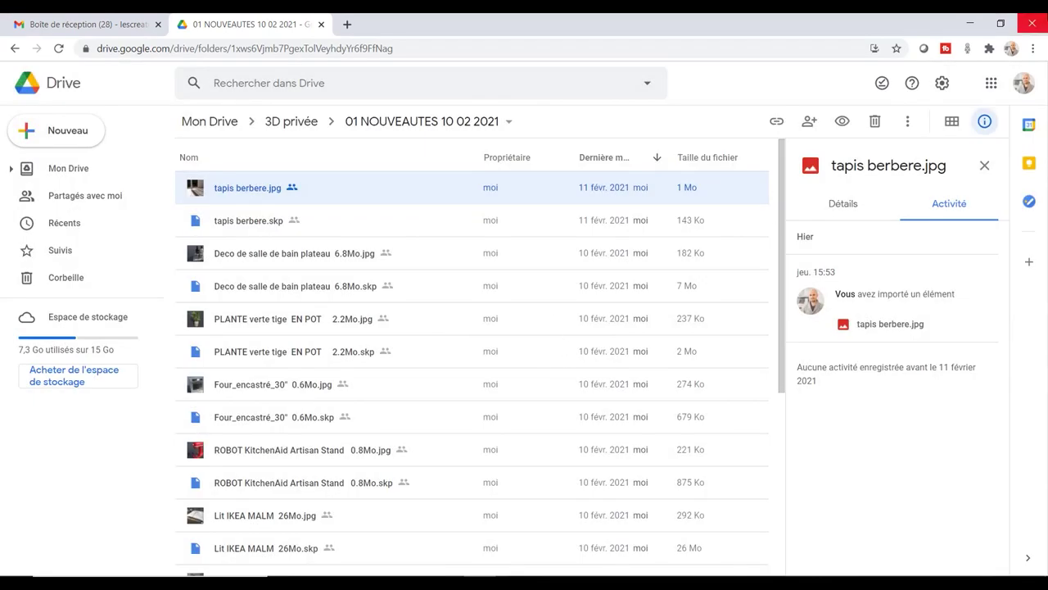
Import canape rose variante.skp from 01 MODELES 3D > BIBLIOTHEQUE SKP and place it by the left wall
left_click(967, 25)
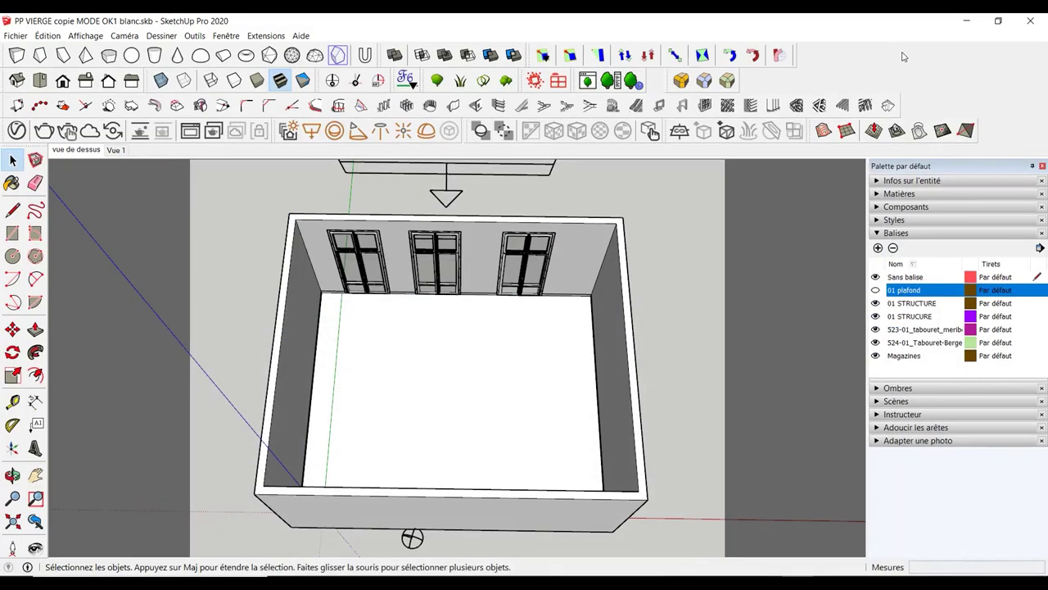
left_click(16, 35)
left_click(36, 221)
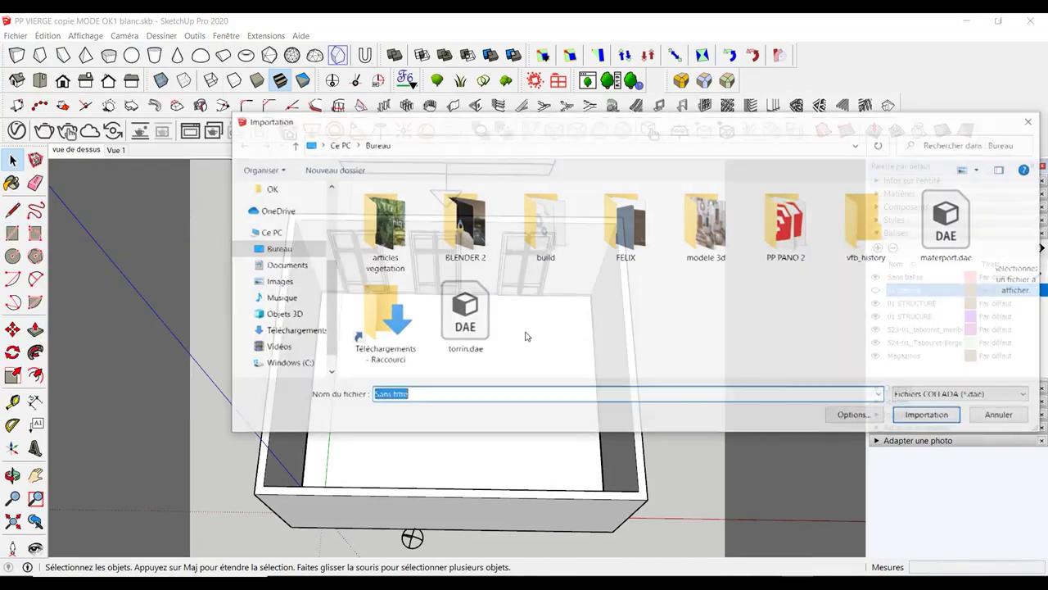
left_click(944, 395)
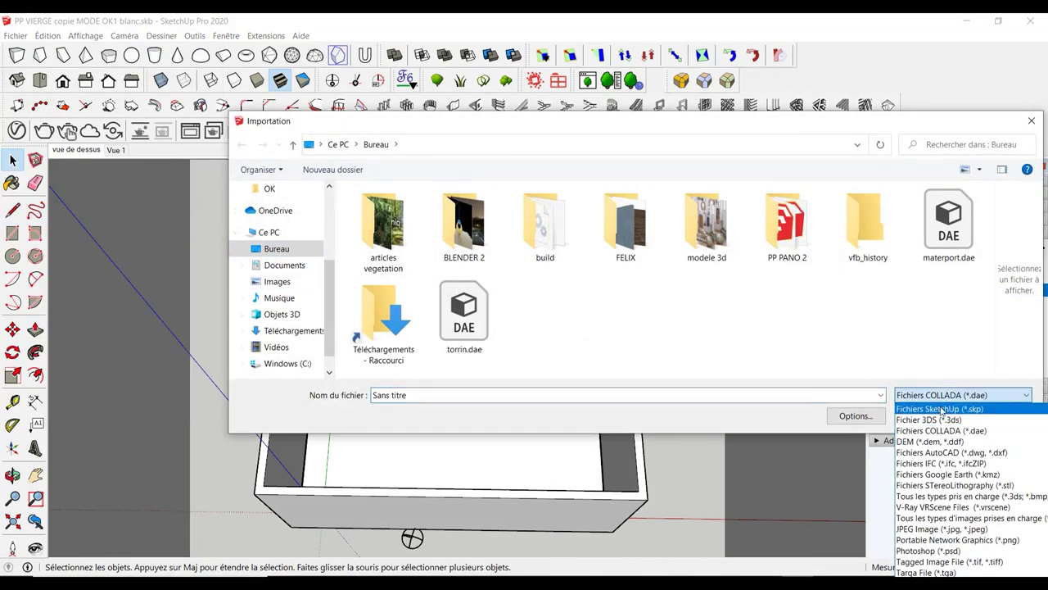
left_click(942, 410)
left_click(283, 265)
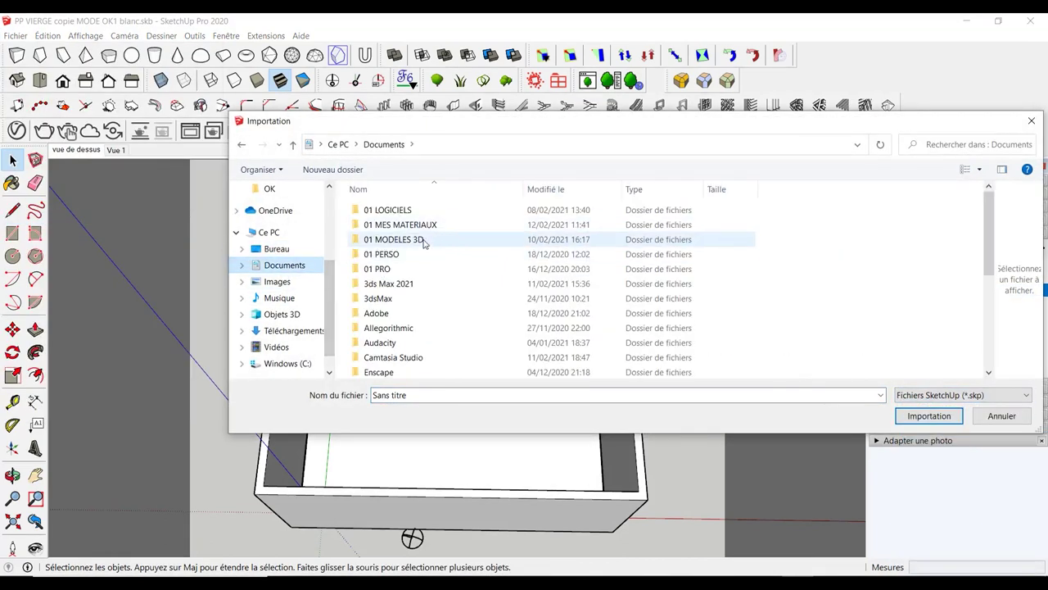
double_click(443, 241)
double_click(426, 269)
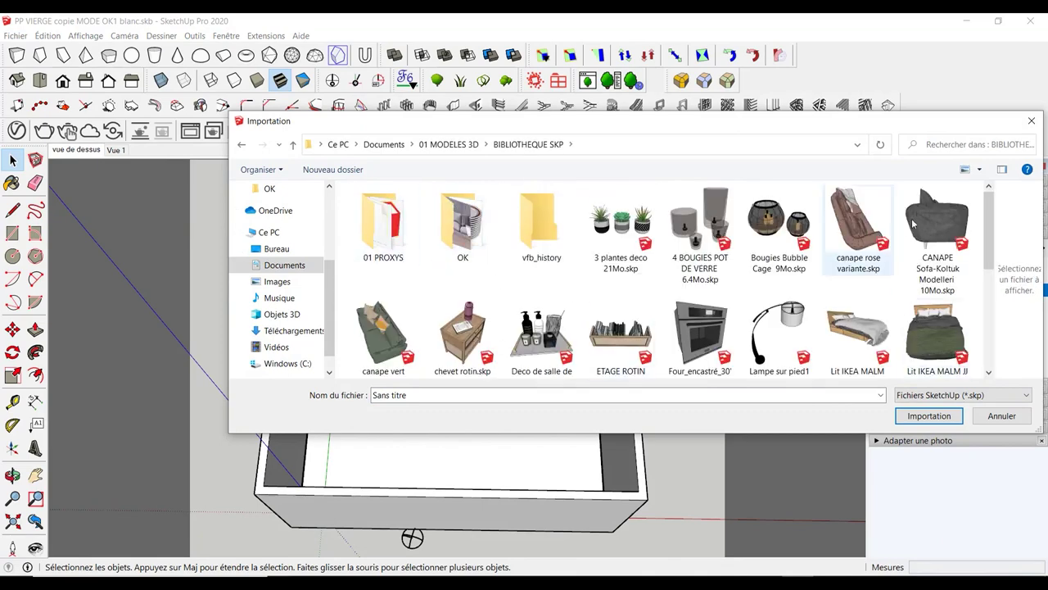
left_click(852, 250)
left_click(924, 416)
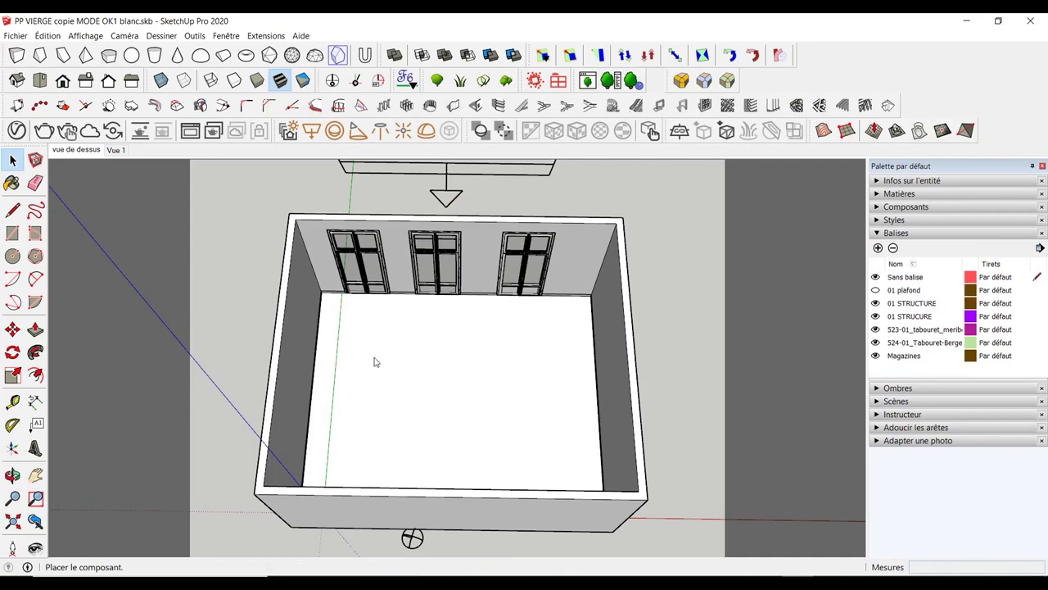
left_click(348, 391)
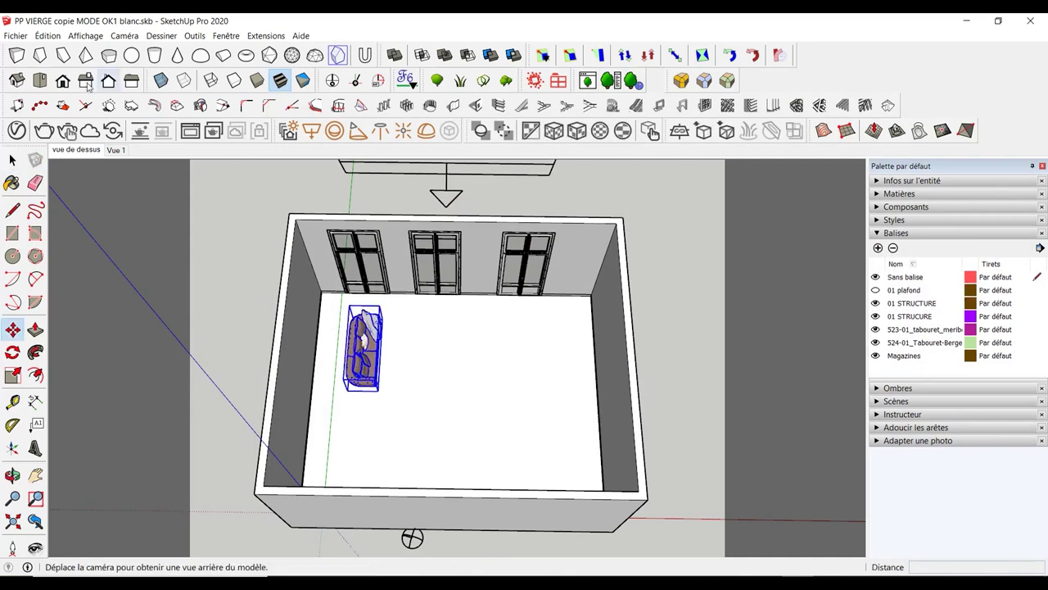
Import the chevet rotin bedside table and place it beside the sofa
left_click(15, 35)
left_click(37, 219)
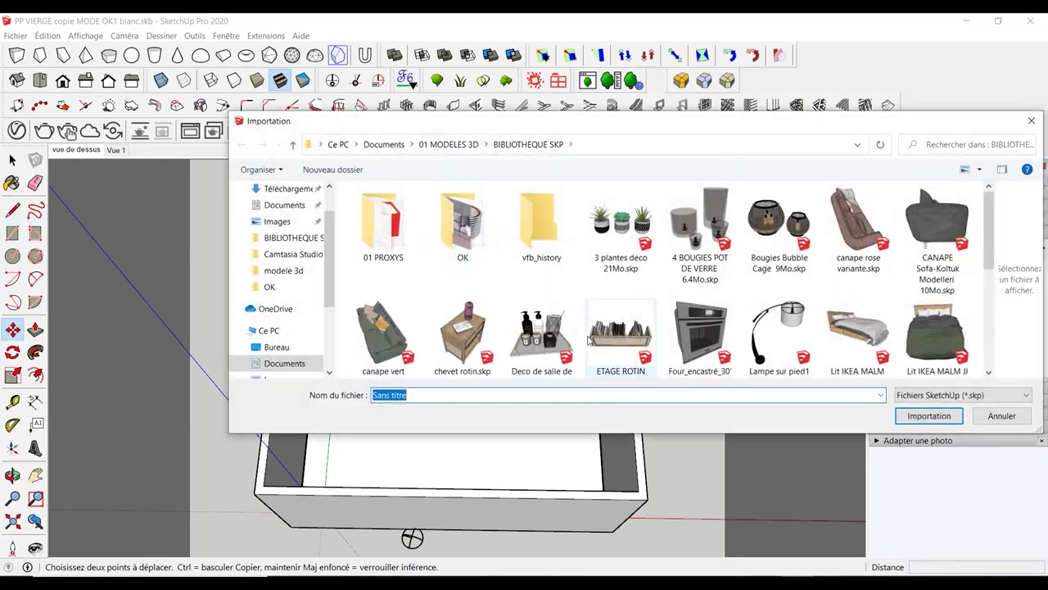
left_click(463, 327)
left_click(905, 416)
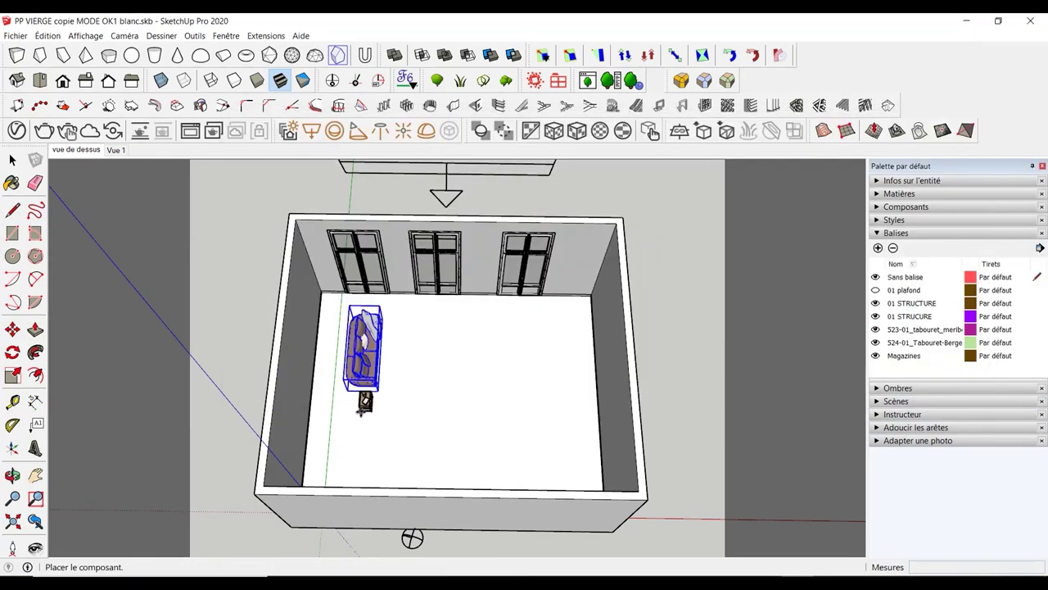
left_click(362, 410)
scroll(361, 410, "up", 5)
scroll(361, 410, "up", 4)
middle_click_drag(362, 410, 217, 244)
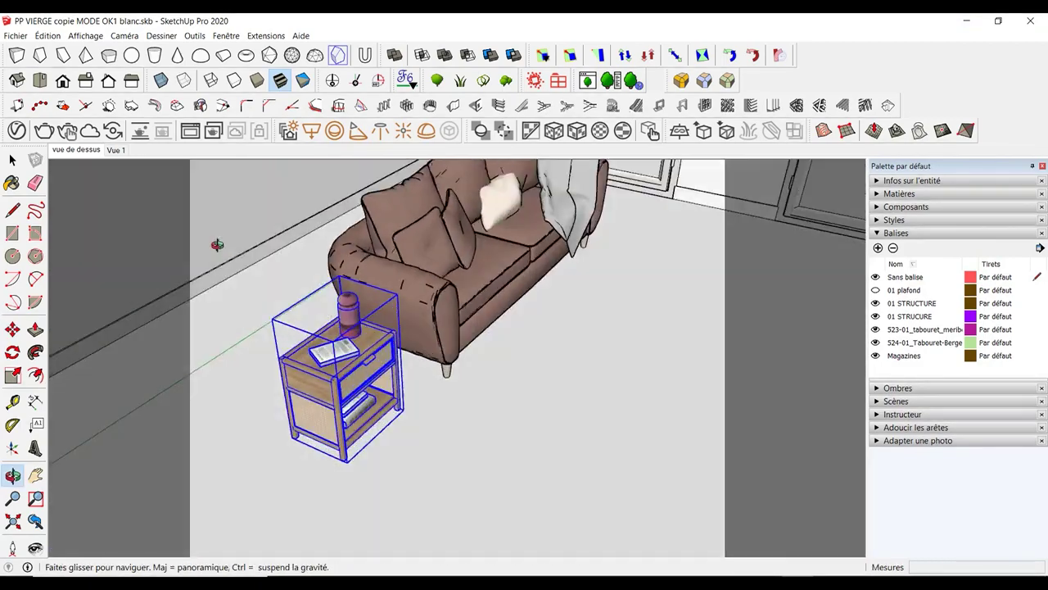
scroll(344, 352, "up", 3)
mouse_move(344, 352)
middle_mouse_down()
mouse_move(410, 360)
mouse_move(491, 245)
mouse_move(667, 421)
mouse_move(409, 430)
mouse_move(385, 393)
middle_mouse_up()
scroll(453, 379, "down", 3)
scroll(491, 246, "down", 3)
scroll(658, 401, "up", 2)
left_click(15, 35)
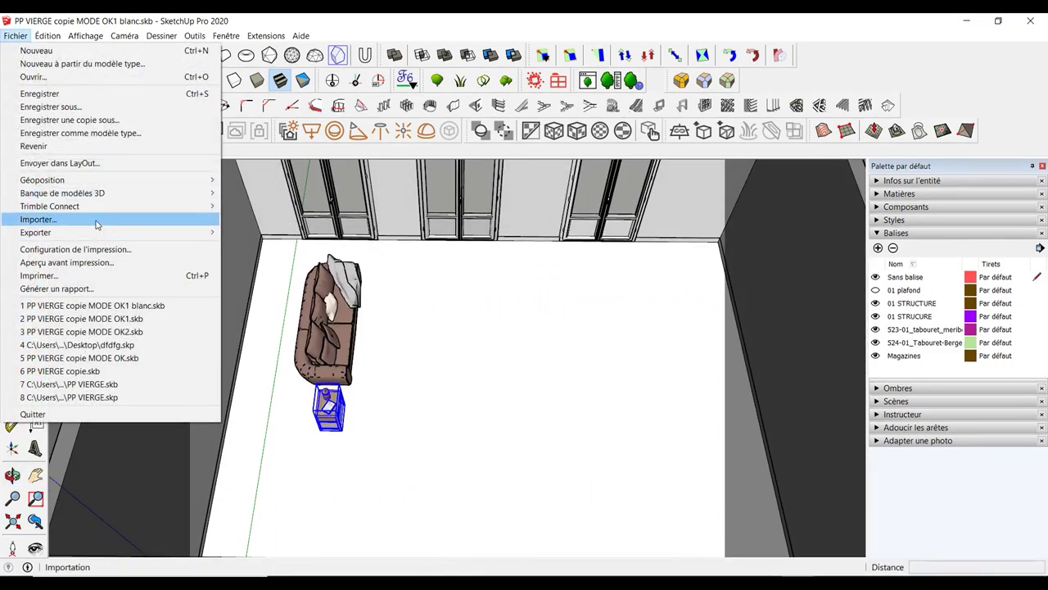
Import ETAGE ROTIN LIVRES and move it into the wall corner, raised about 113 cm
left_click(97, 223)
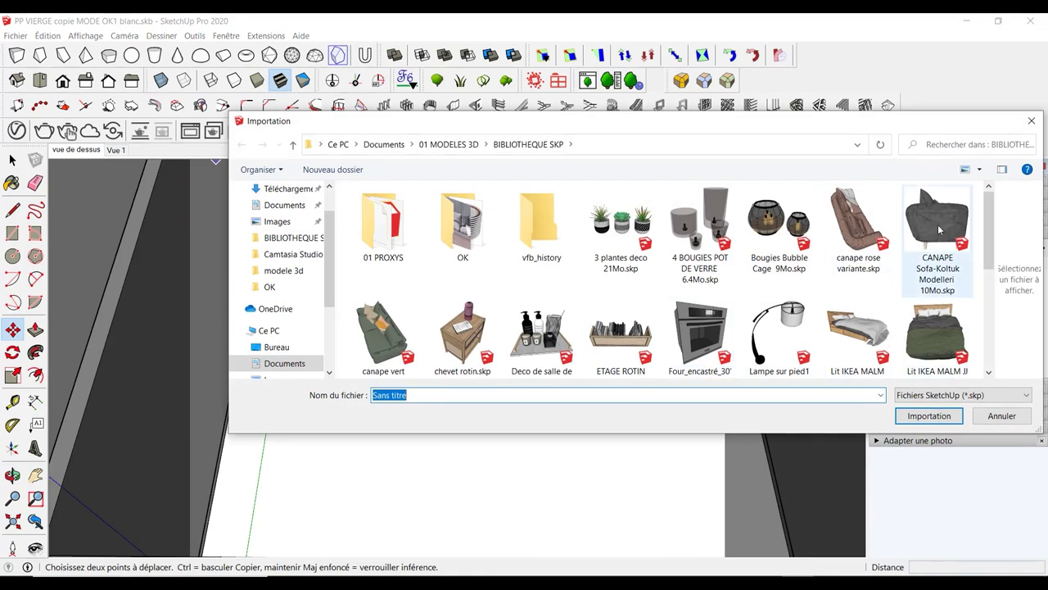
left_click(617, 344)
left_click(918, 419)
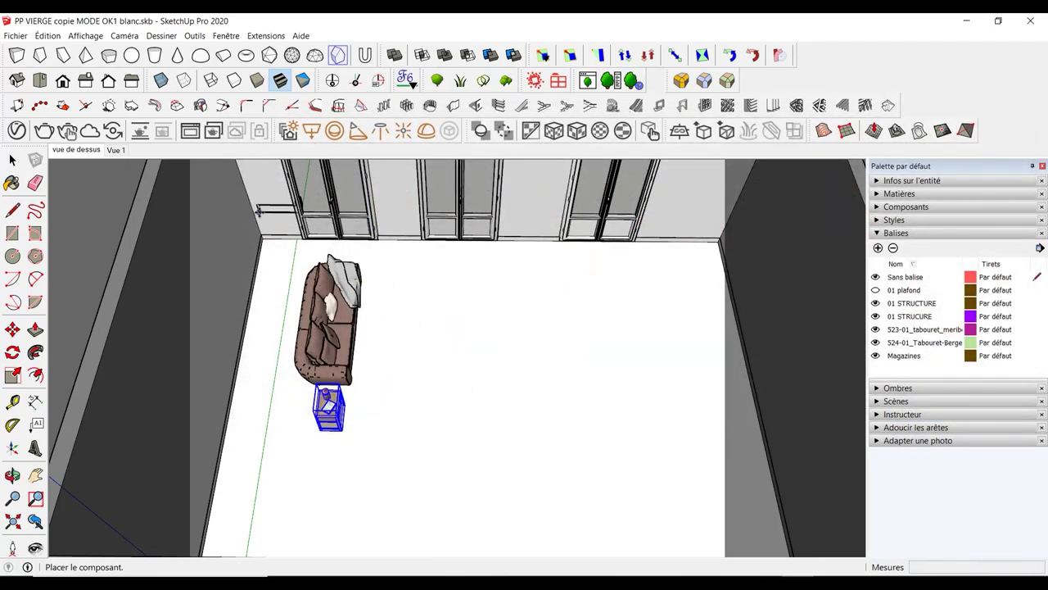
left_click(250, 275)
scroll(297, 246, "up", 5)
mouse_move(297, 246)
middle_mouse_down()
mouse_move(107, 230)
mouse_move(363, 311)
mouse_move(347, 172)
mouse_move(434, 297)
middle_mouse_up()
key("m")
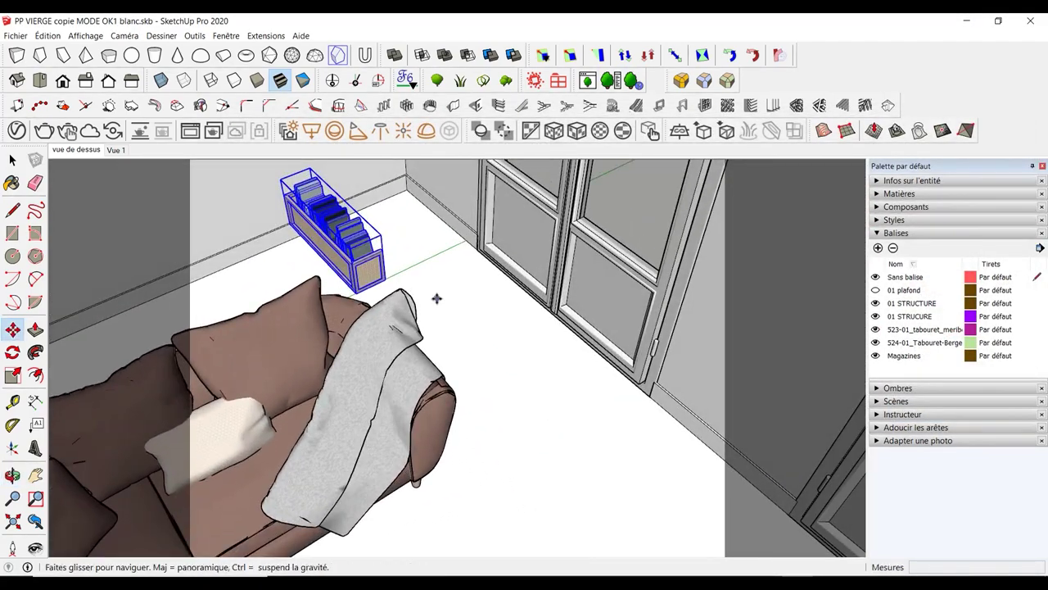
scroll(469, 420, "up", 3)
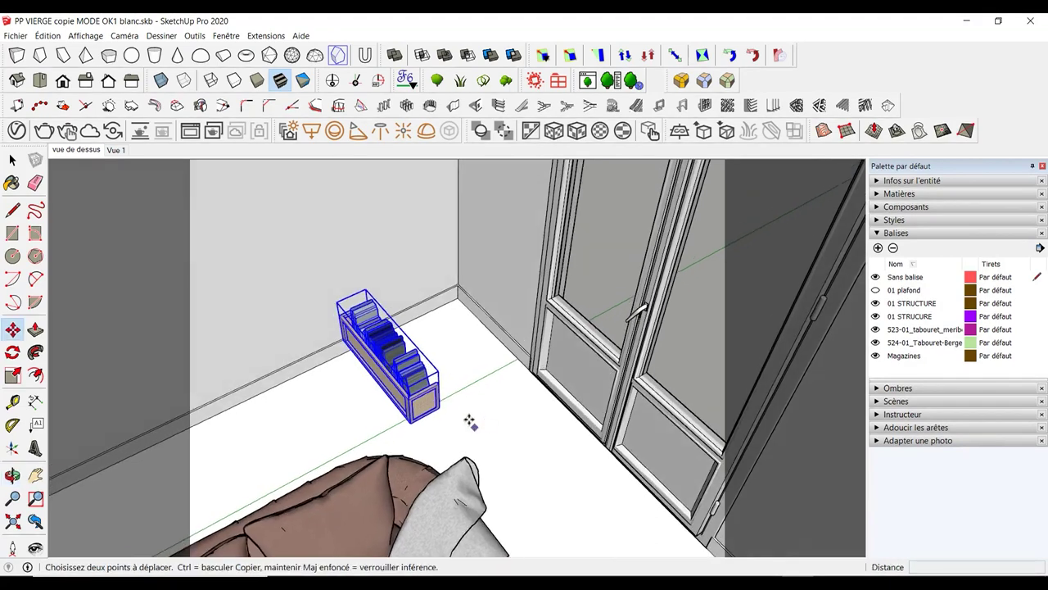
left_click(442, 385)
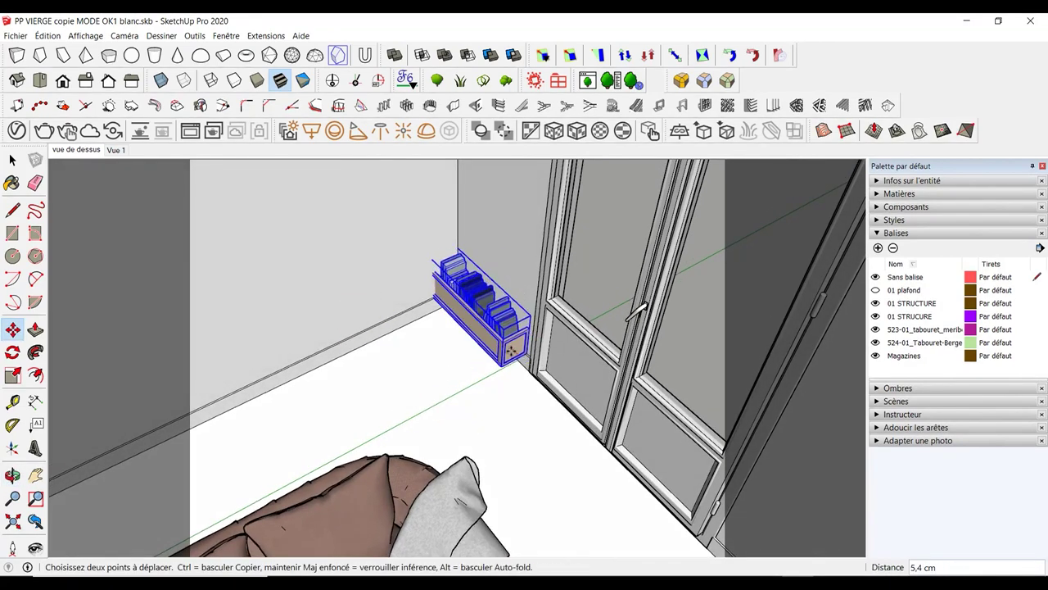
left_click(516, 337)
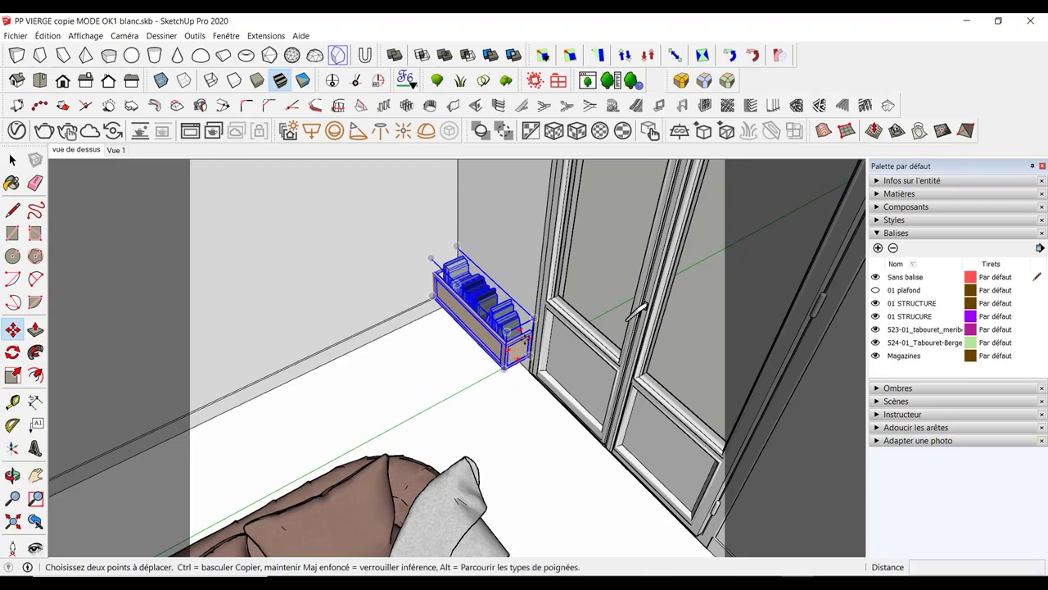
left_click(509, 347)
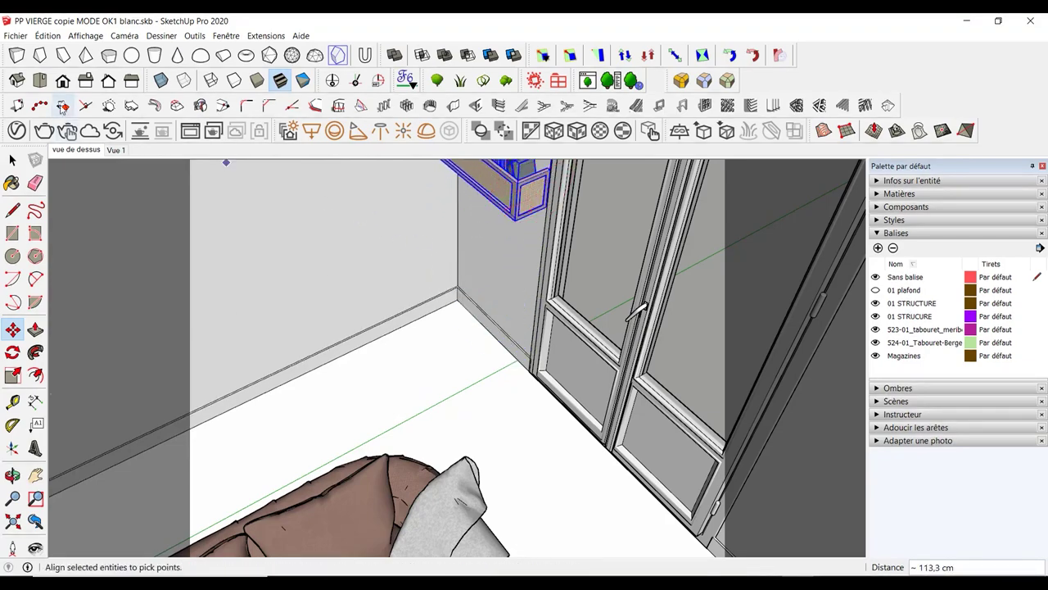
left_click(15, 35)
left_click(37, 218)
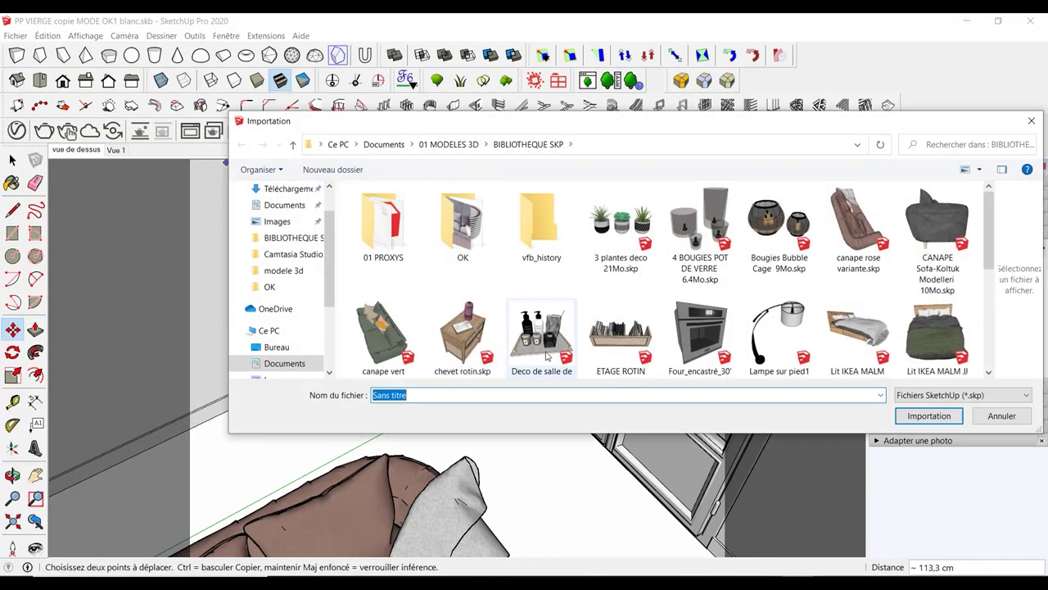
Import the rug set model and place it in front of the sofa from a top view
scroll(547, 356, "down", 5)
left_click(540, 299)
left_click(928, 415)
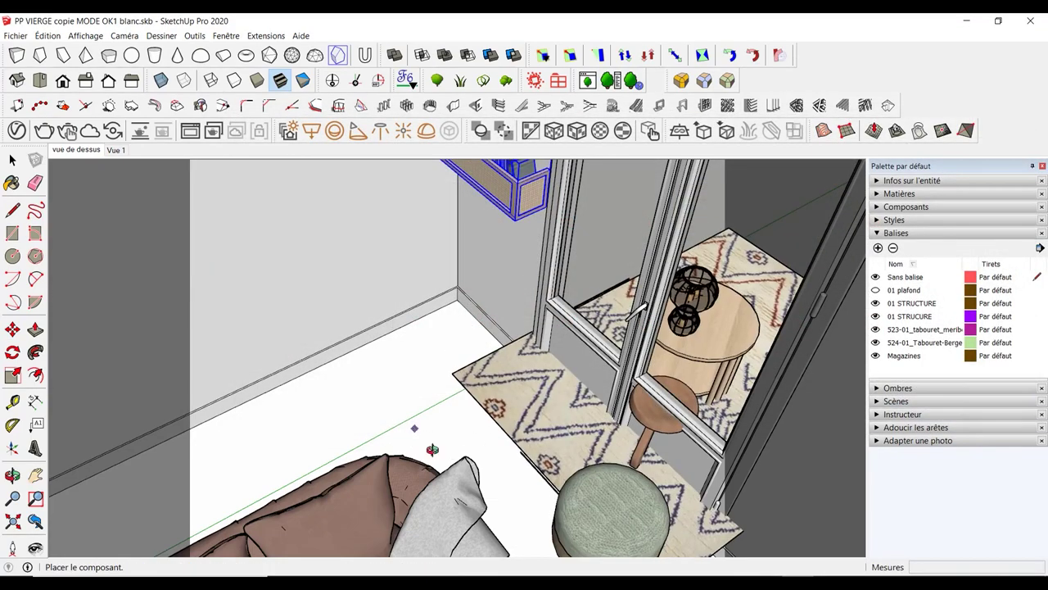
mouse_move(417, 429)
middle_mouse_down()
mouse_move(431, 391)
mouse_move(498, 475)
middle_mouse_up()
scroll(468, 323, "up", 3)
mouse_move(467, 323)
middle_mouse_down()
mouse_move(414, 318)
mouse_move(363, 374)
mouse_move(276, 426)
middle_mouse_up()
left_click(276, 427)
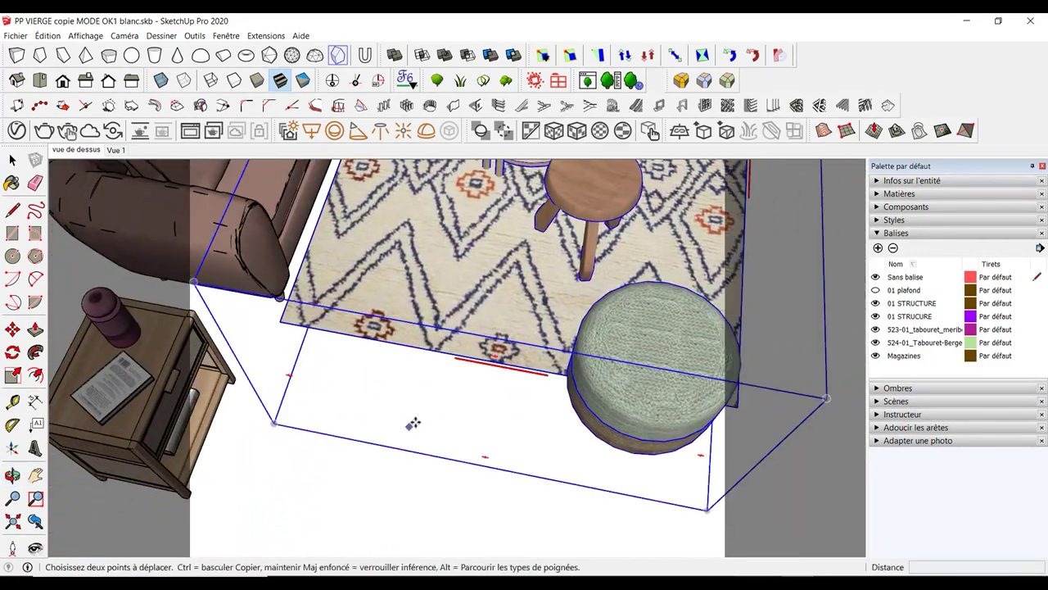
left_click(15, 35)
left_click(50, 222)
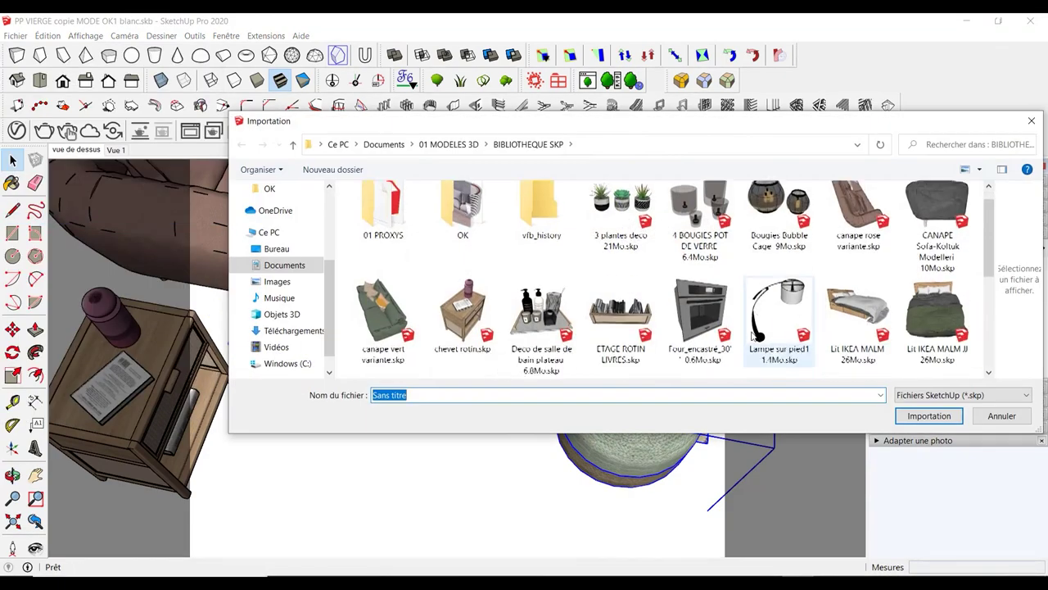
Import MEUBLE HAUT ROTIN VARIANTE 2 and place it on the floor by the rug
scroll(778, 311, "down", 5)
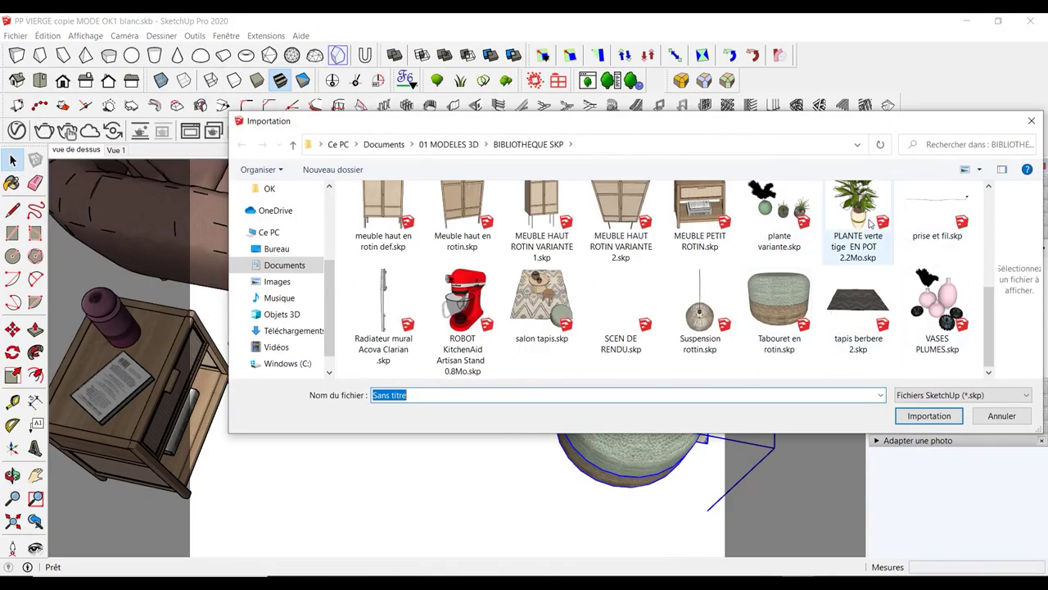
scroll(479, 301, "up", 2)
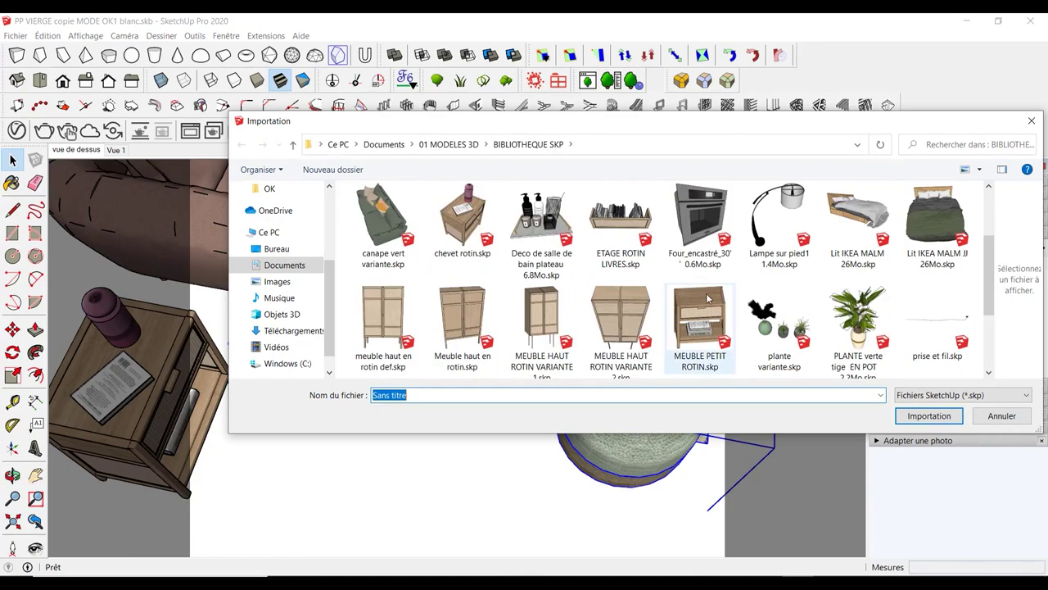
left_click(620, 320)
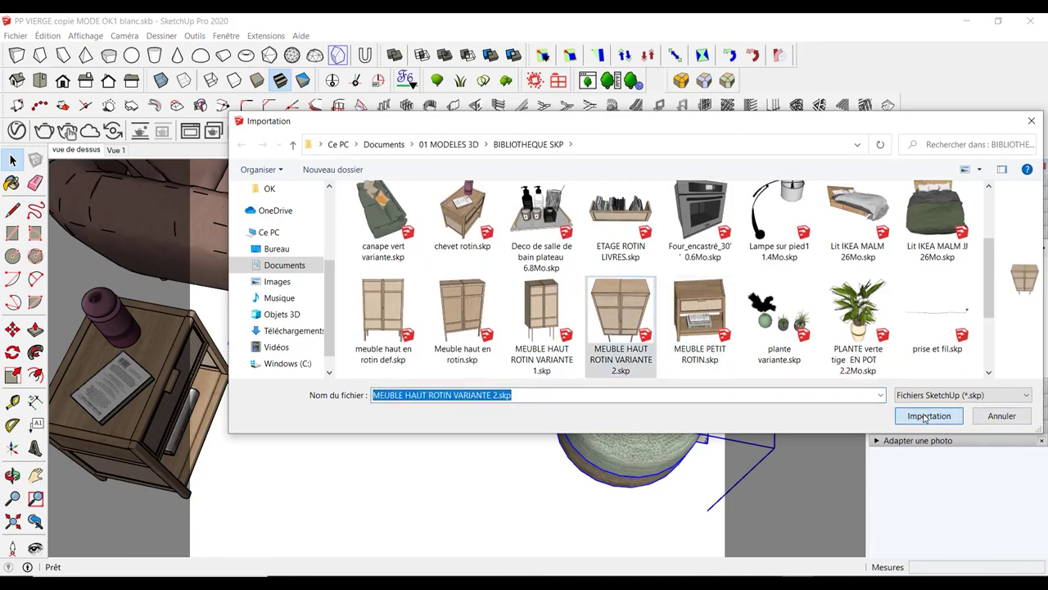
left_click(929, 416)
mouse_move(293, 452)
middle_mouse_down()
mouse_move(429, 521)
mouse_move(339, 358)
mouse_move(588, 556)
mouse_move(632, 410)
mouse_move(538, 557)
mouse_move(497, 538)
mouse_move(376, 524)
middle_mouse_up()
scroll(538, 557, "up", 3)
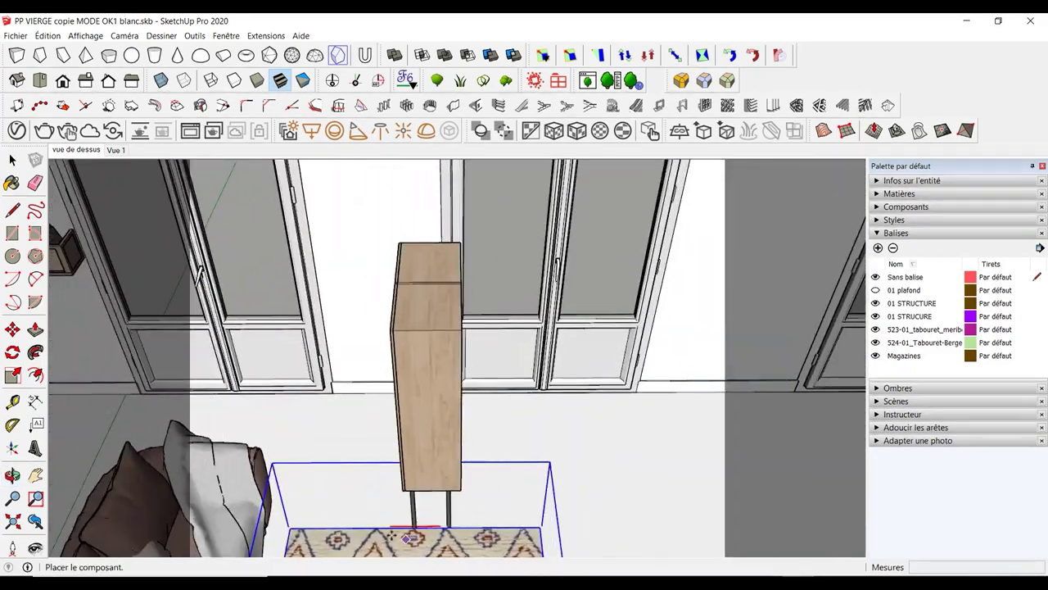
left_click(369, 526)
Turn the cabinet 90° to face the room, set it against the window wall, and check Vue 1
left_click(384, 273)
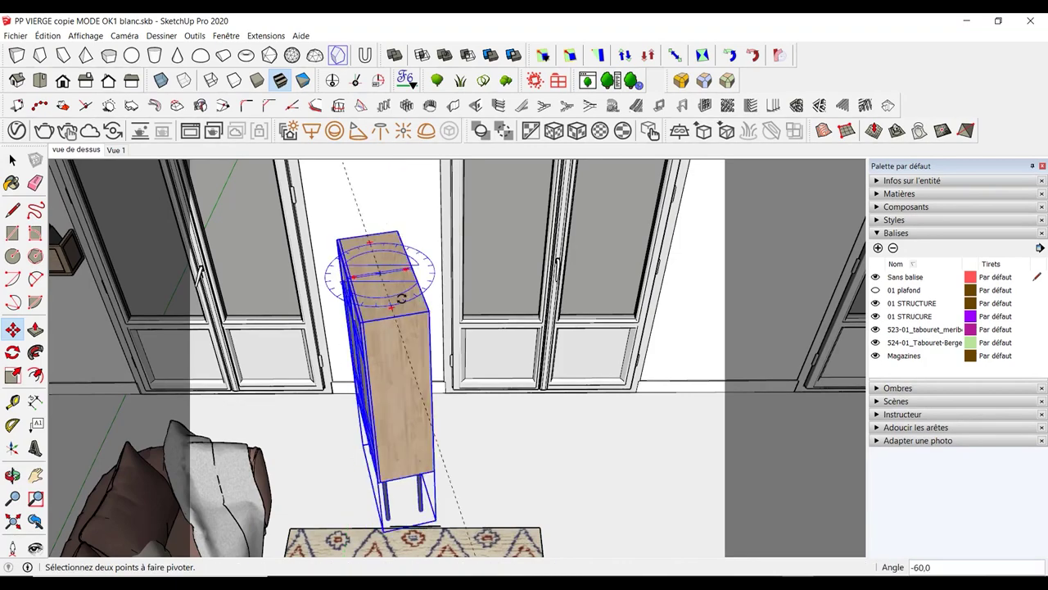
left_click(434, 275)
mouse_move(434, 276)
middle_mouse_down()
mouse_move(454, 326)
mouse_move(337, 299)
middle_mouse_up()
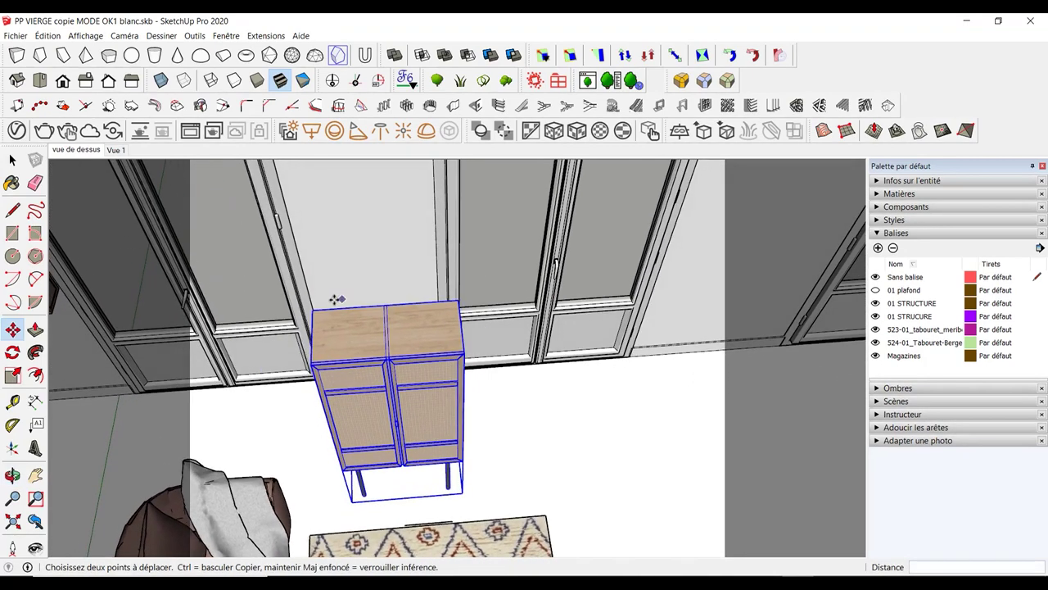
left_click(313, 310)
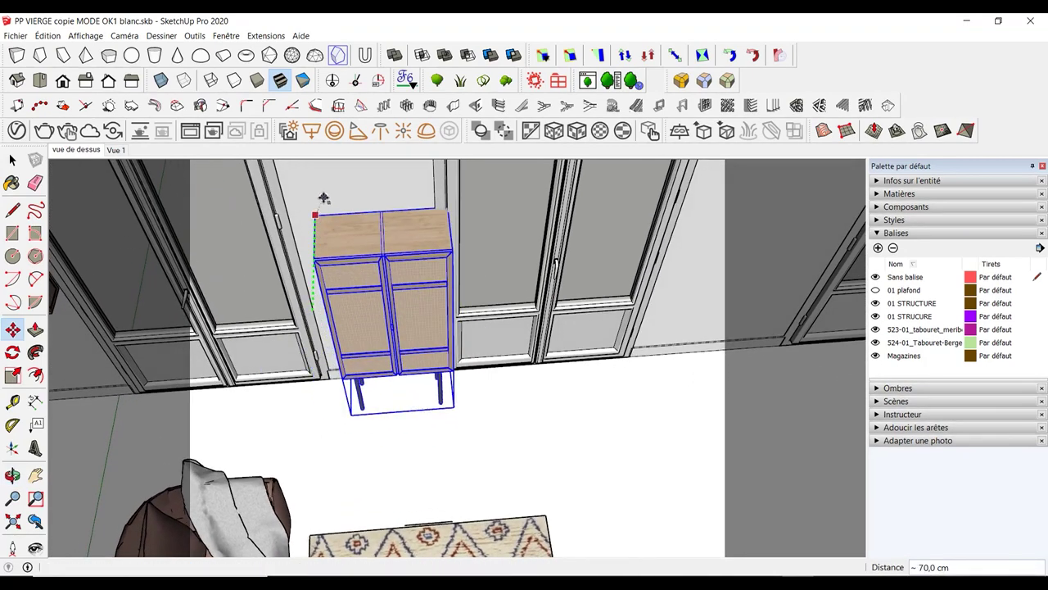
left_click(123, 152)
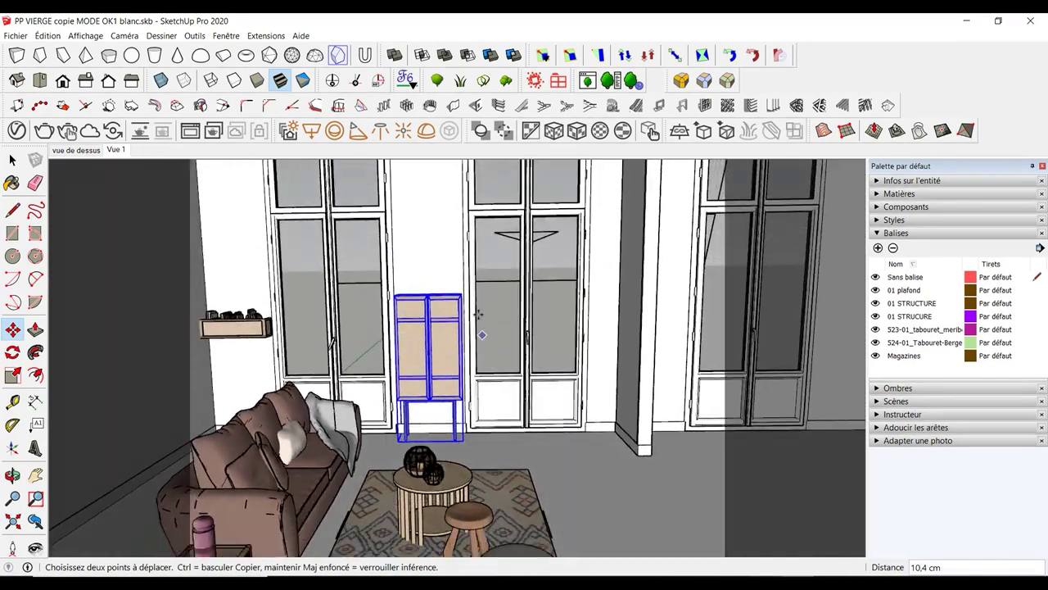
key("alt+Tab")
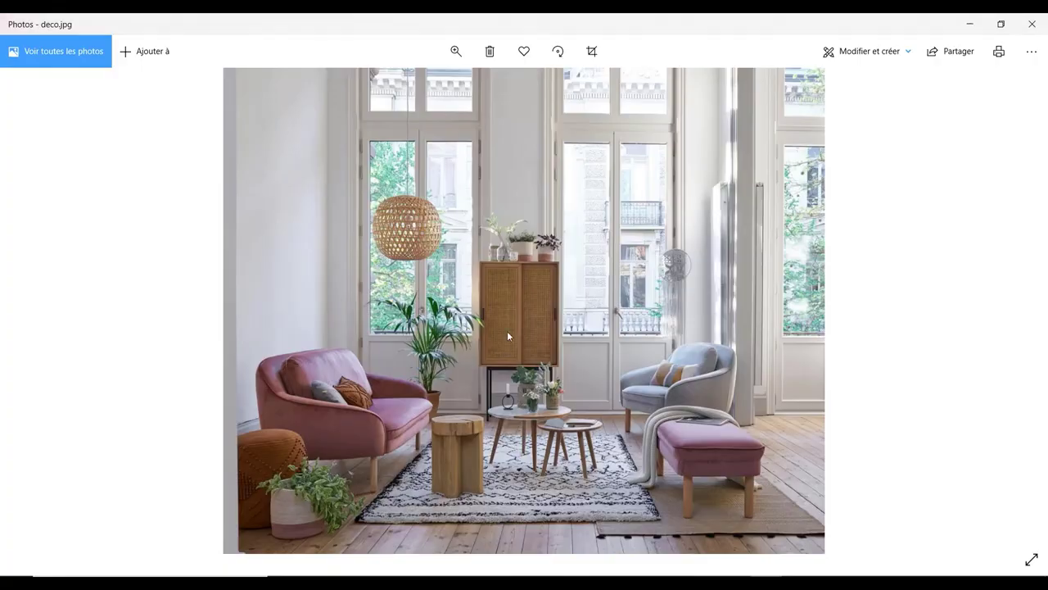
left_click(967, 18)
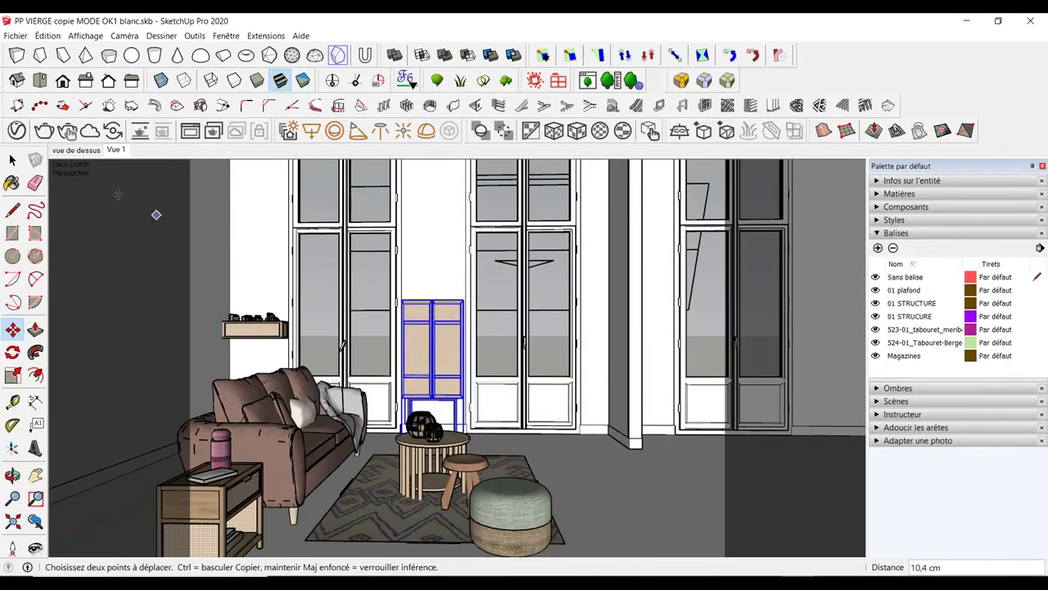
Import canape vert variante.skp and place it opposite the pink sofa across the rug
left_click(91, 154)
key("alt+f")
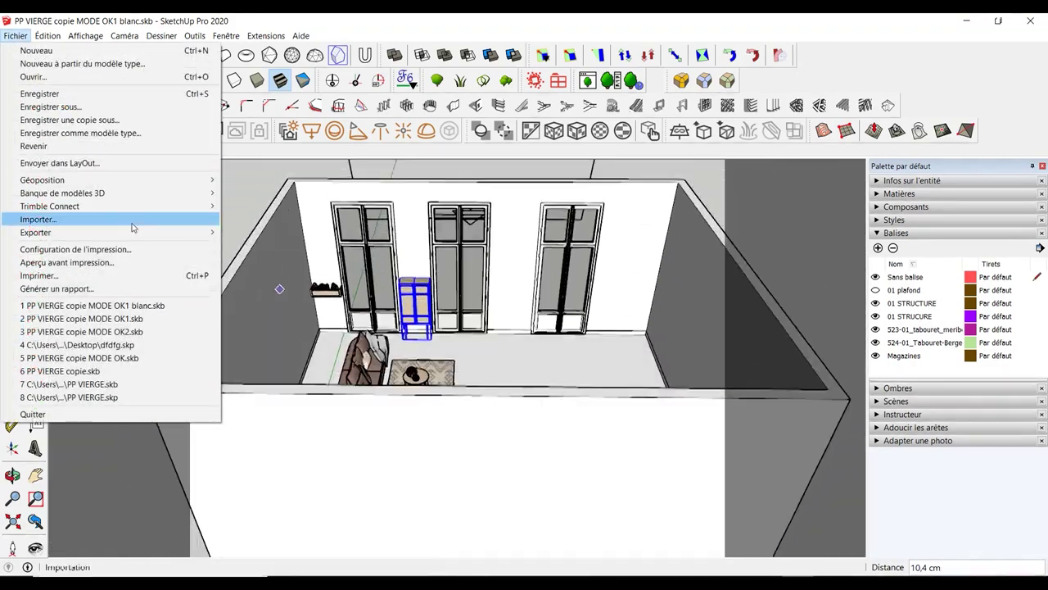
left_click(84, 222)
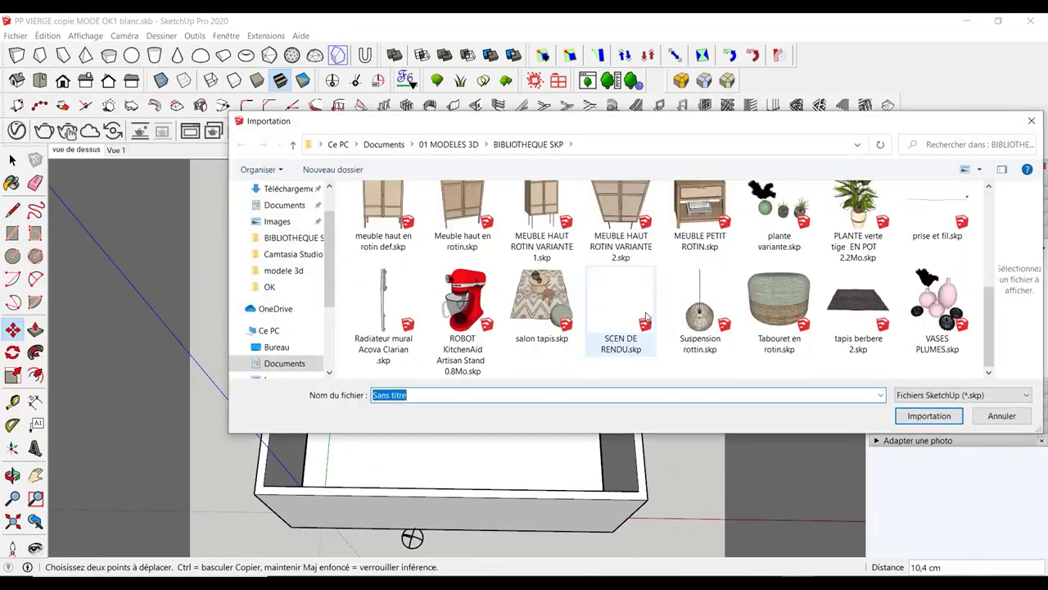
left_click_drag(393, 328, 957, 467)
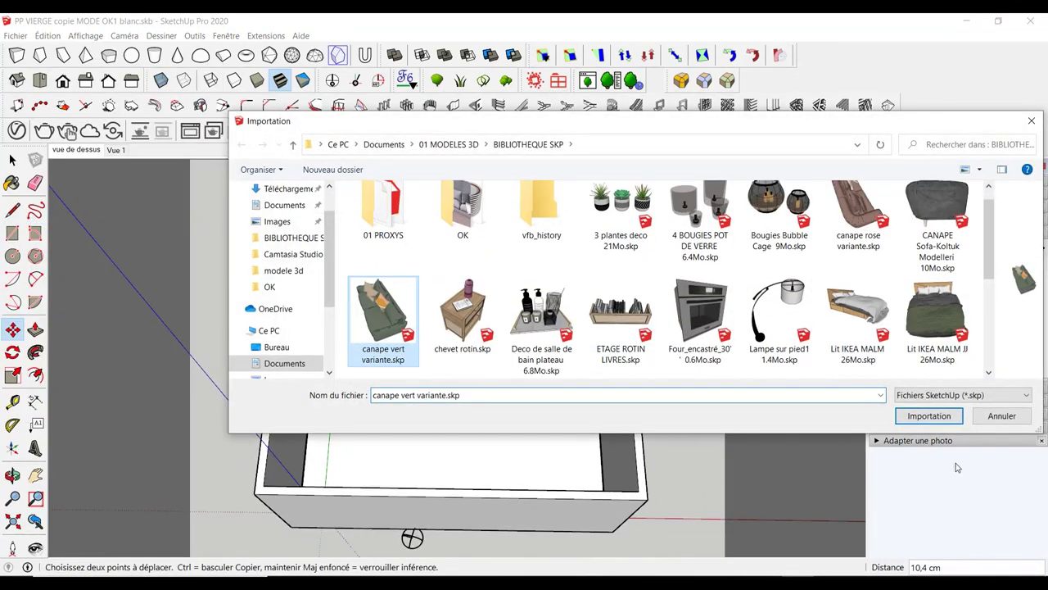
left_click(929, 416)
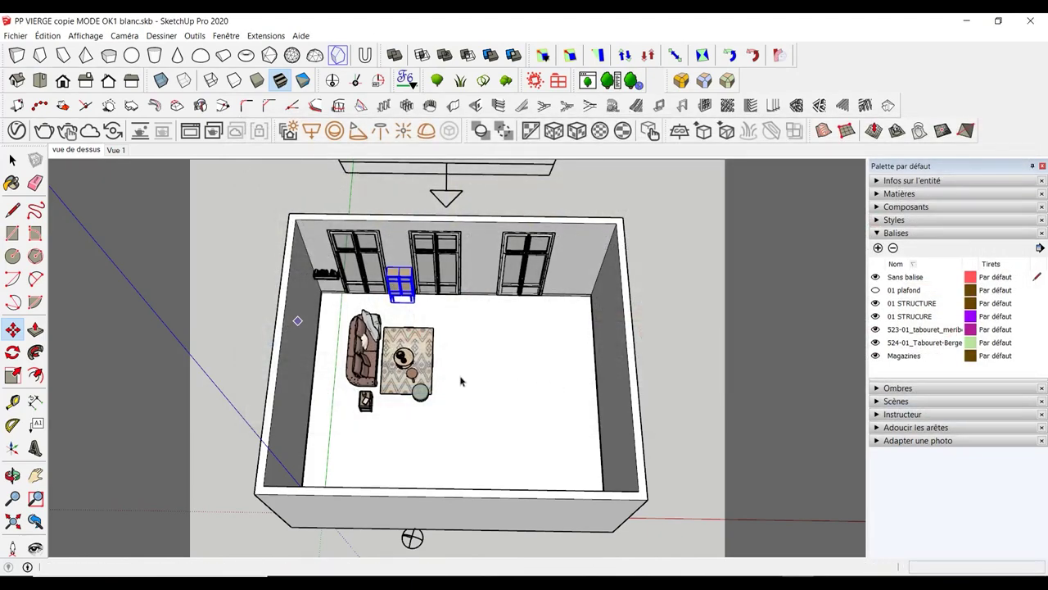
left_click(449, 352)
scroll(451, 368, "up", 2)
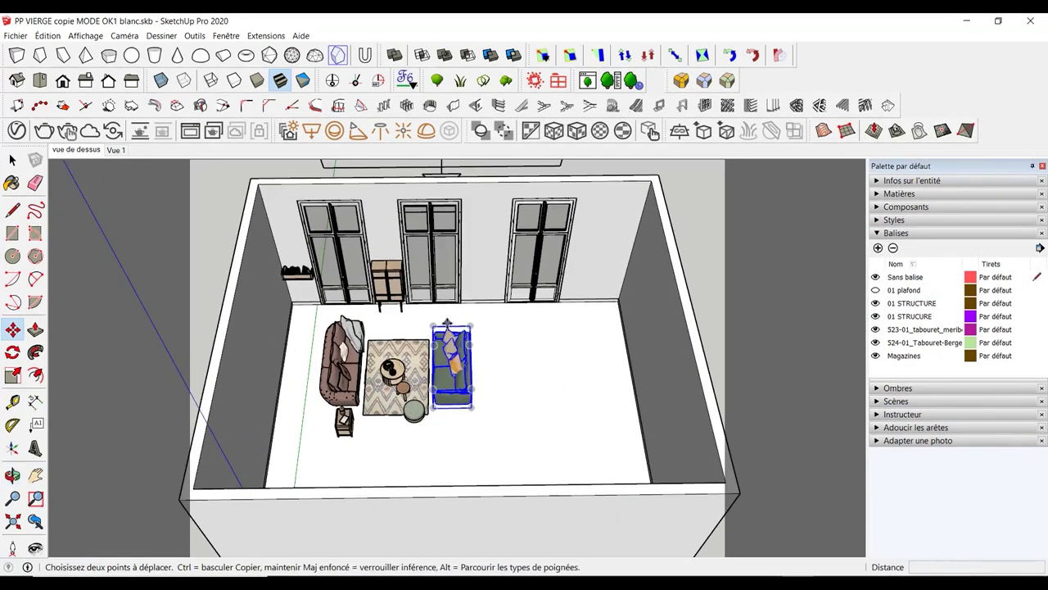
scroll(451, 369, "up", 2)
key("space")
double_click(519, 393)
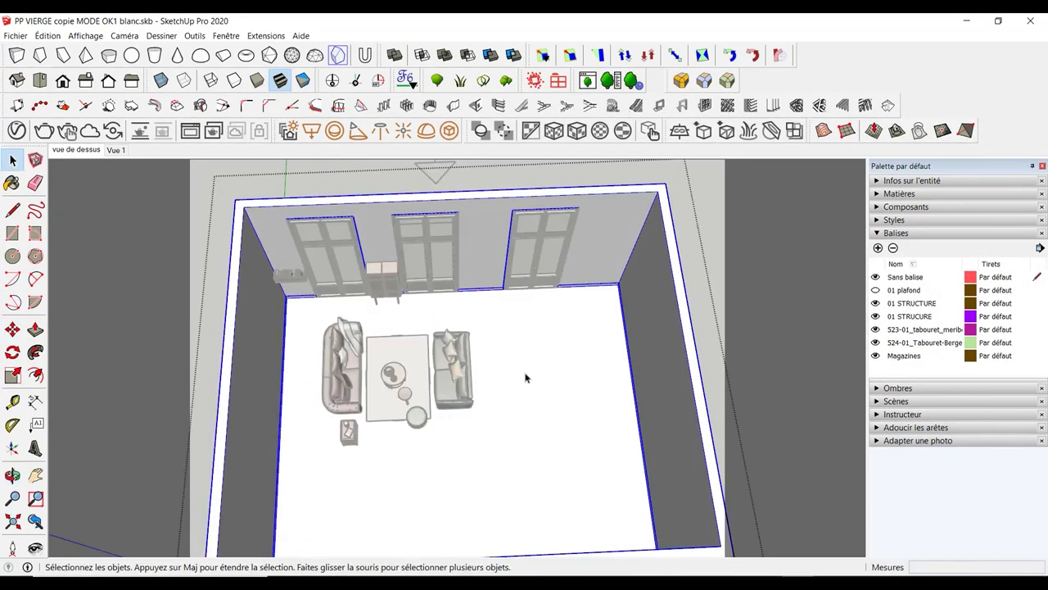
Paint the room's floor face with the 01 PARQUET ANCIEN#1 V-Ray material
triple_click(527, 377)
left_click(532, 369)
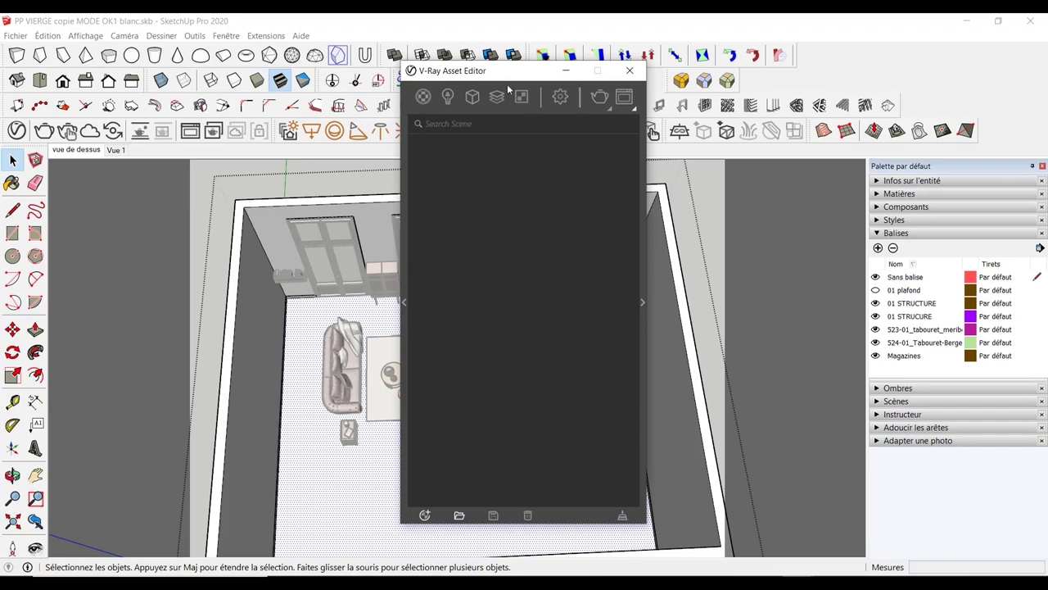
left_click_drag(508, 72, 714, 43)
left_click(627, 70)
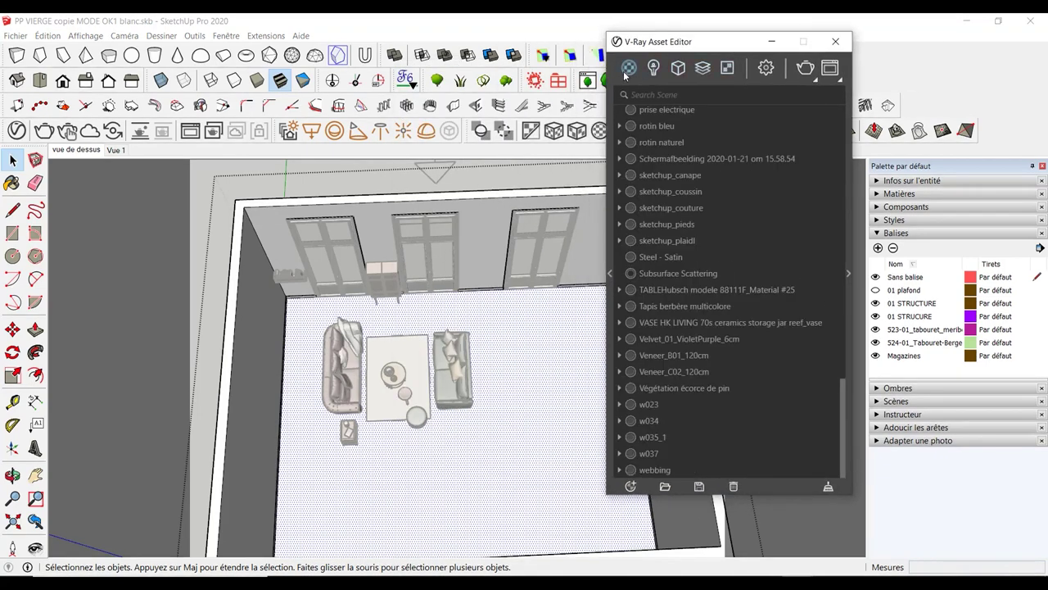
scroll(678, 160, "up", 10)
scroll(684, 192, "up", 10)
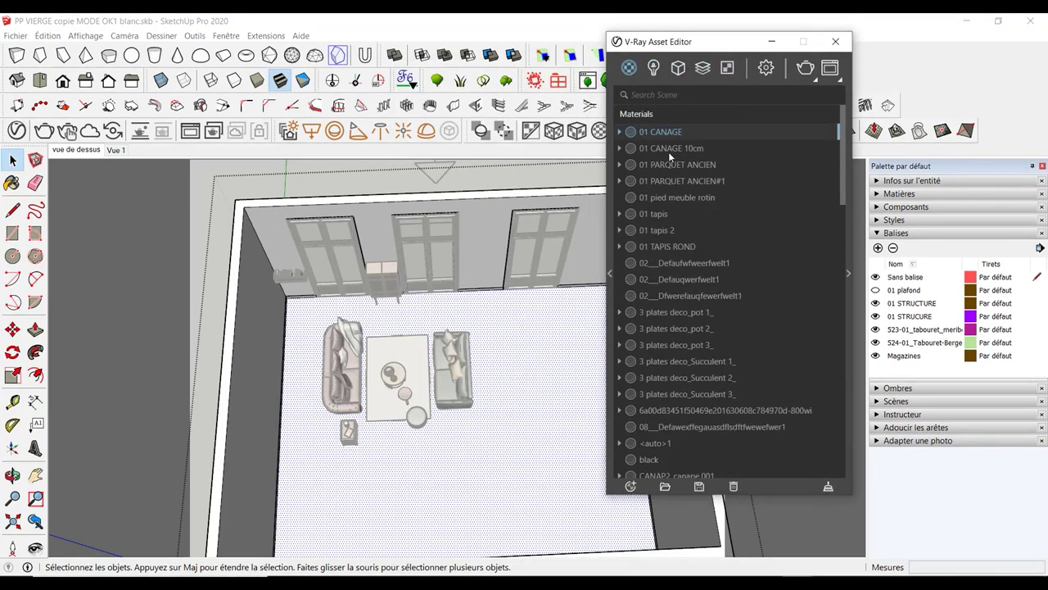
left_click(686, 182)
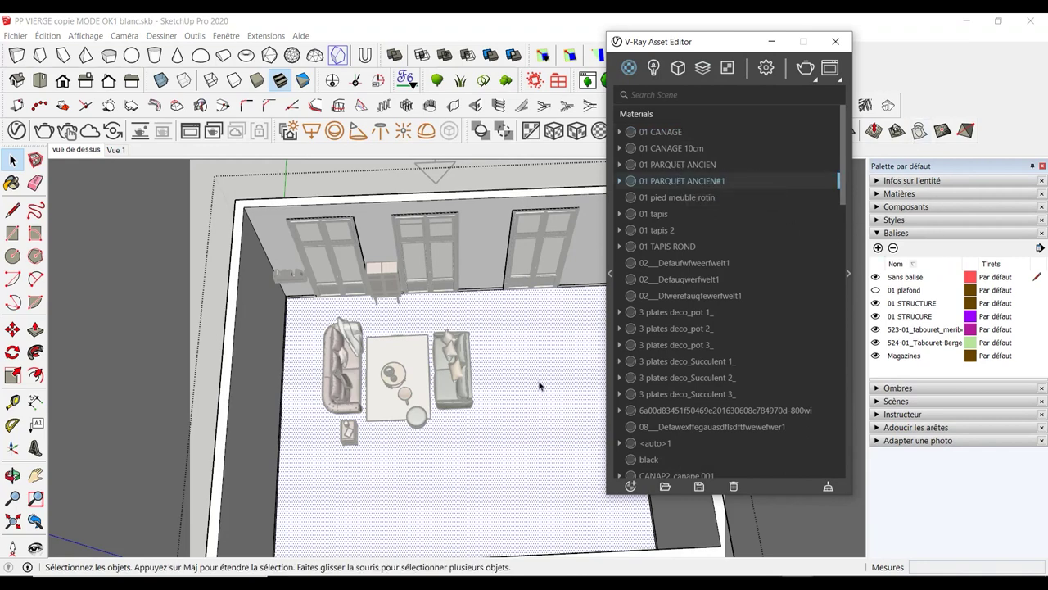
key("b")
left_click(515, 378)
Set the parquet material's texture width to 17 cm
scroll(497, 385, "up", 3)
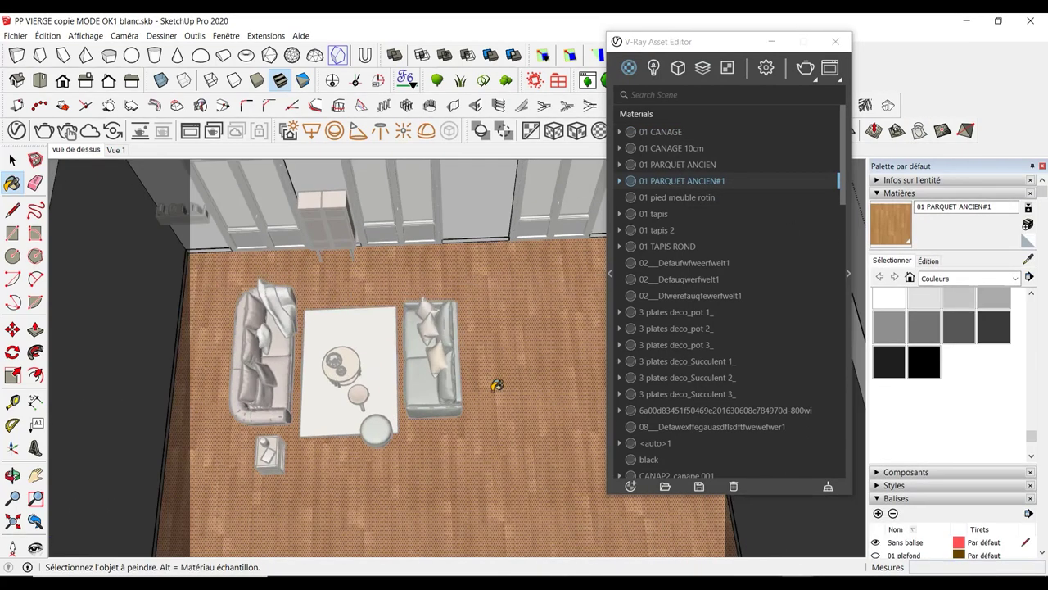
scroll(497, 385, "up", 3)
mouse_move(493, 382)
middle_mouse_down()
mouse_move(475, 304)
mouse_move(461, 393)
mouse_move(526, 301)
mouse_move(367, 402)
mouse_move(434, 374)
mouse_move(421, 438)
middle_mouse_up()
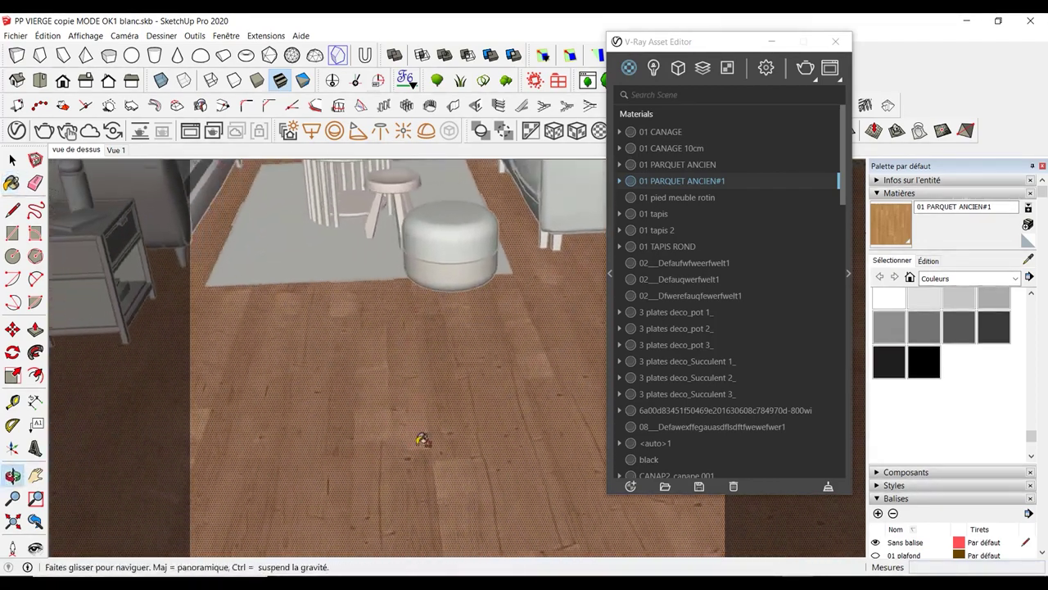
left_click(928, 260)
double_click(909, 413)
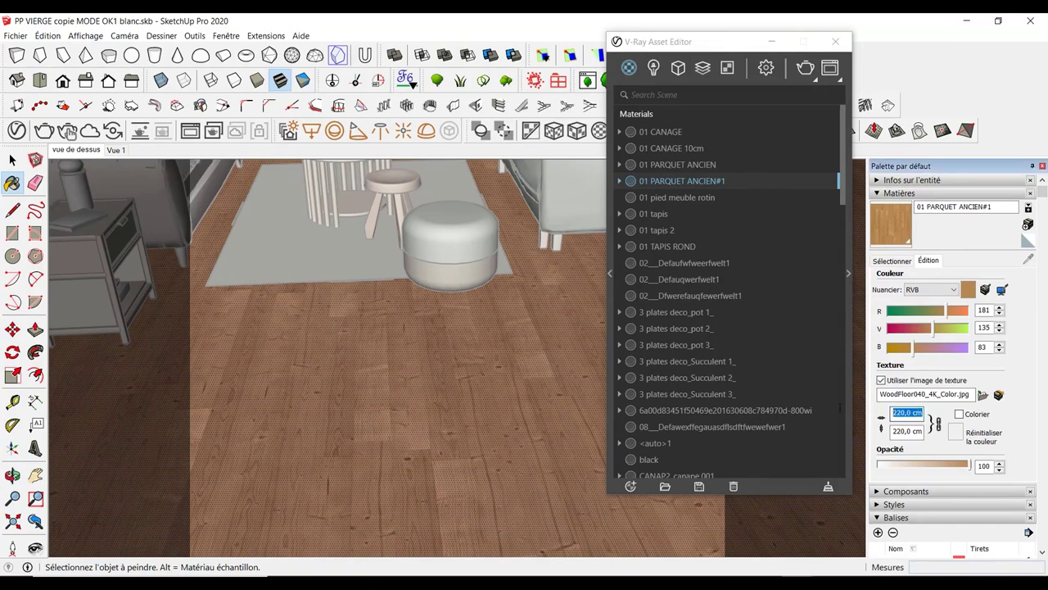
type("17")
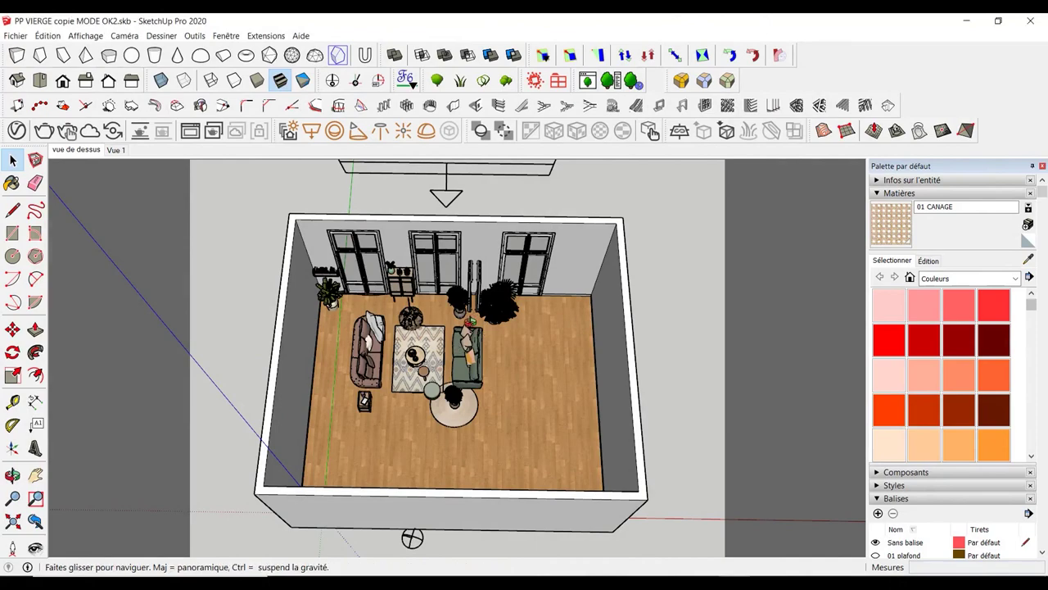
Switch to the Vue 1 scene camera view
middle_click_drag(451, 369, 451, 328)
left_click(12, 475)
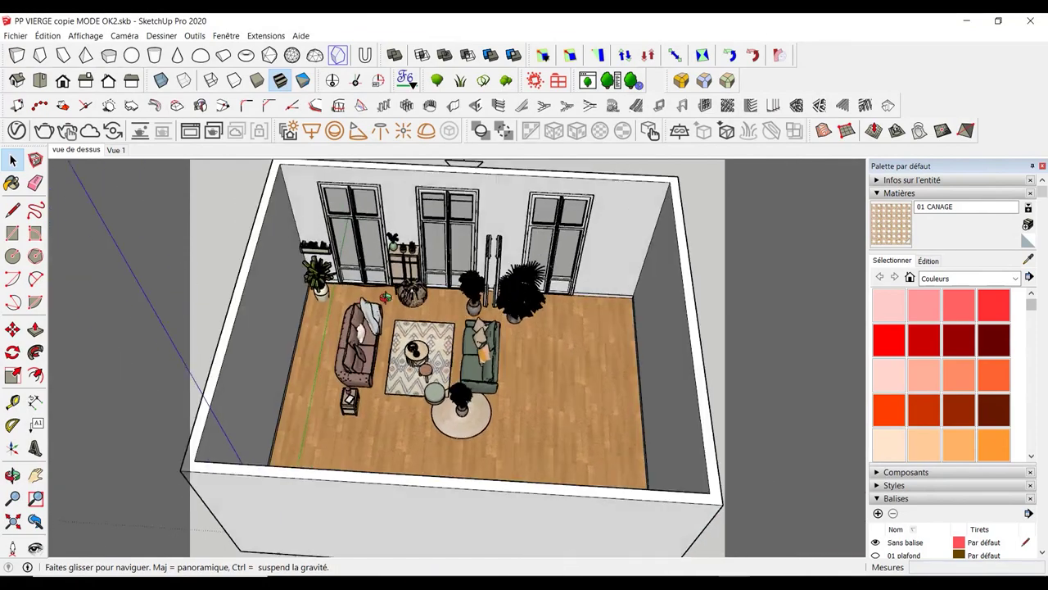
key("space")
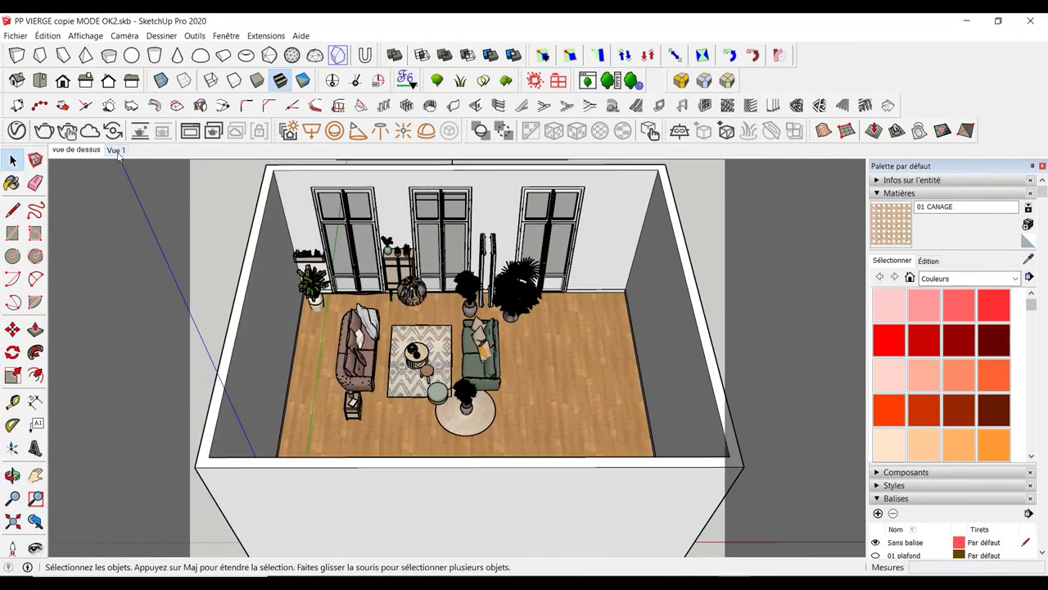
left_click(116, 151)
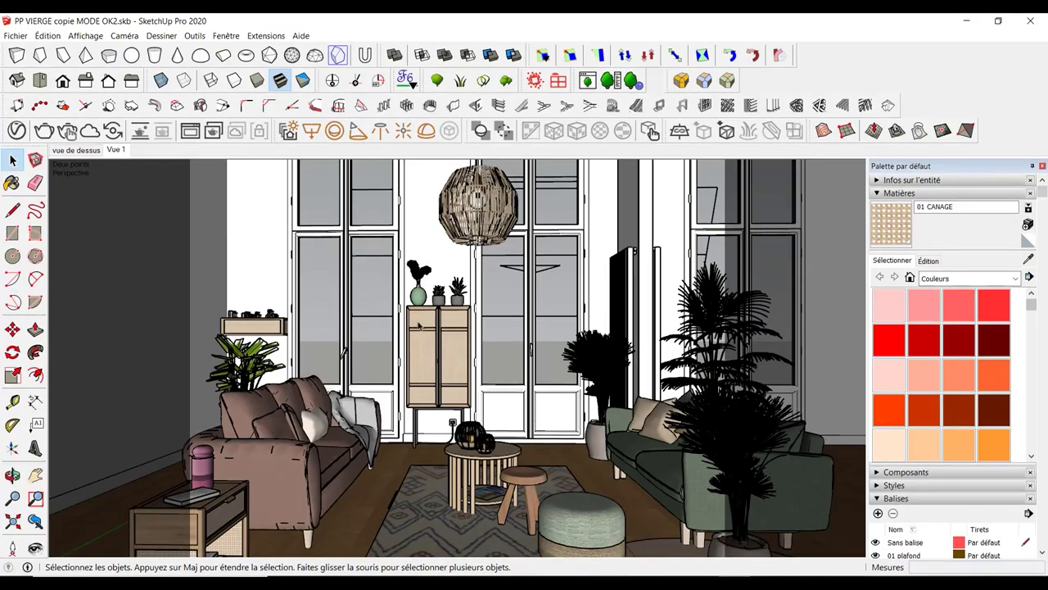
Look and walk around the room toward the window, cabinet, plants, sofa and lamp
left_click(35, 548)
left_click_drag(246, 344, 294, 335)
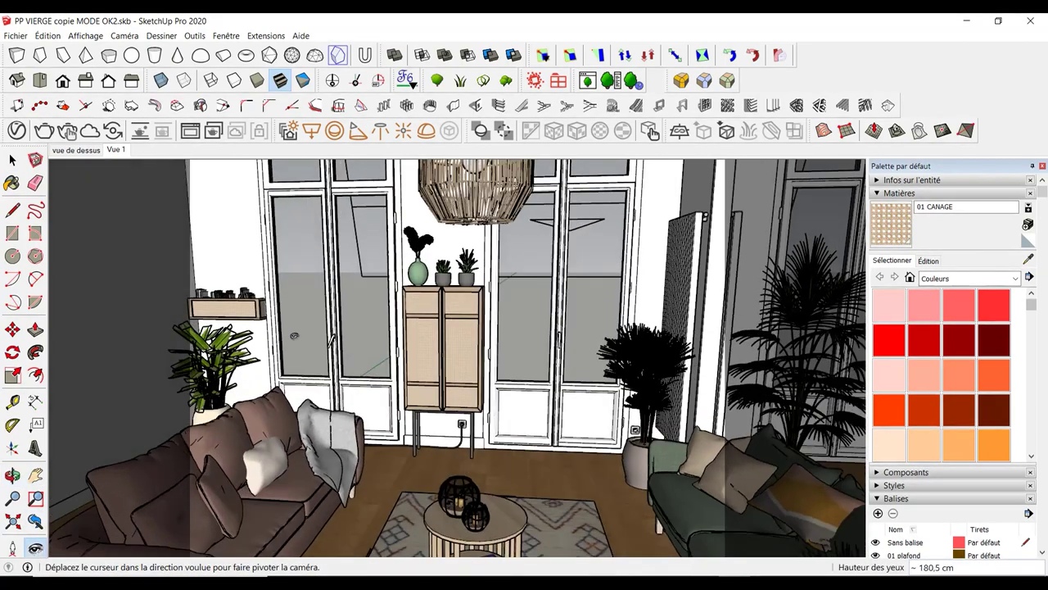
middle_click_drag(294, 335, 393, 316)
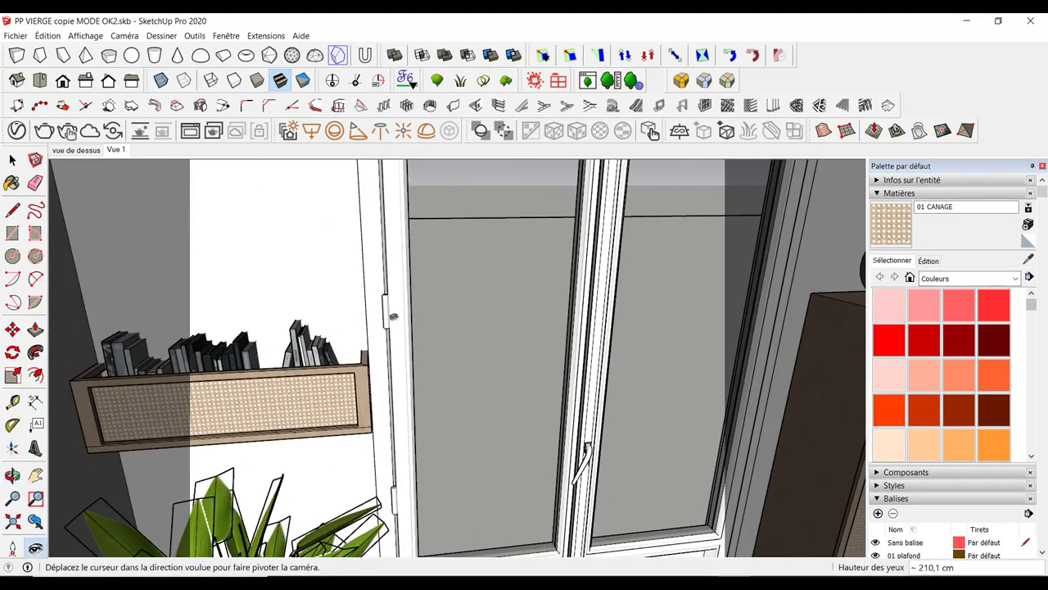
scroll(393, 316, "up", 2)
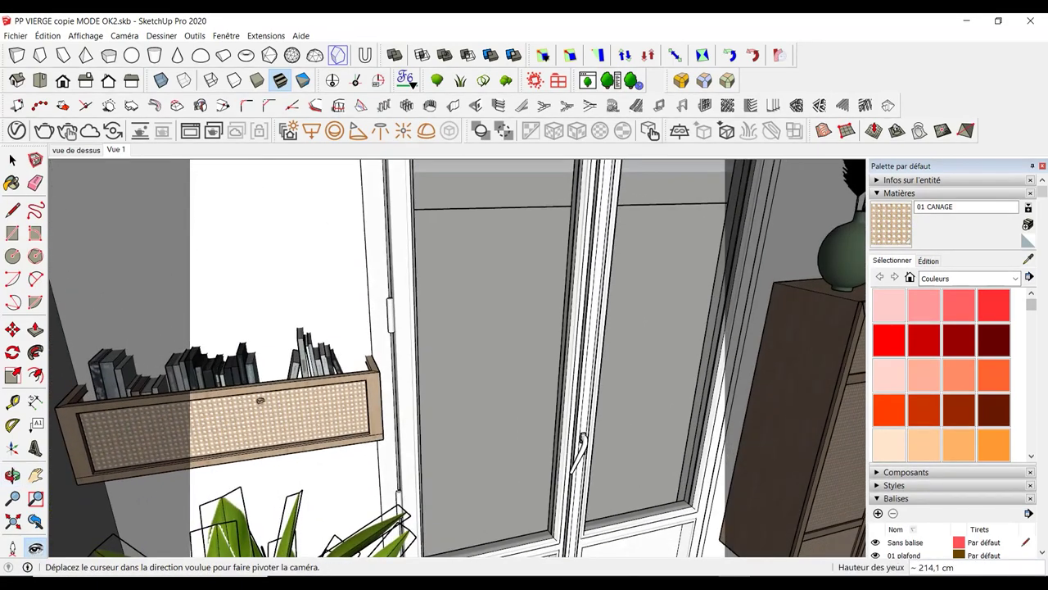
middle_click_drag(260, 399, 578, 303)
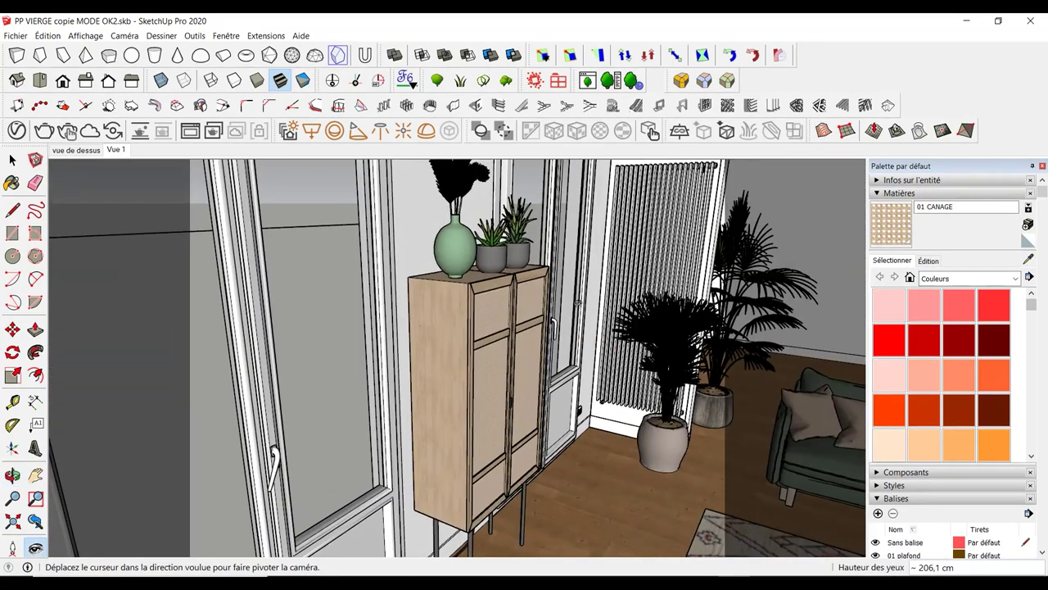
mouse_move(577, 303)
left_mouse_down()
mouse_move(398, 300)
mouse_move(674, 268)
left_mouse_up()
key("w")
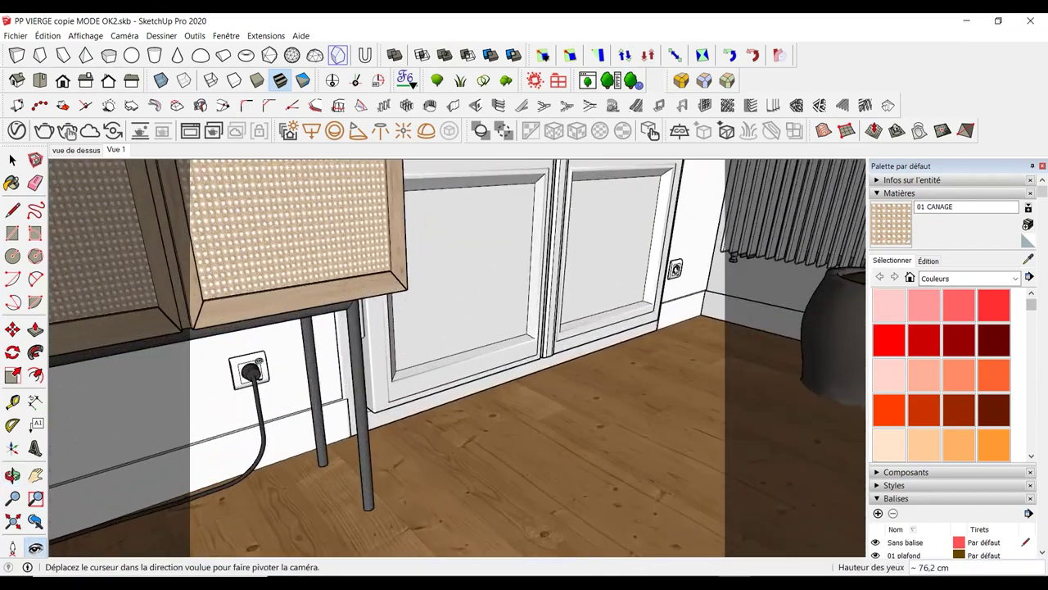
mouse_move(675, 269)
left_mouse_down()
mouse_move(359, 334)
mouse_move(607, 345)
mouse_move(616, 450)
mouse_move(702, 293)
left_mouse_up()
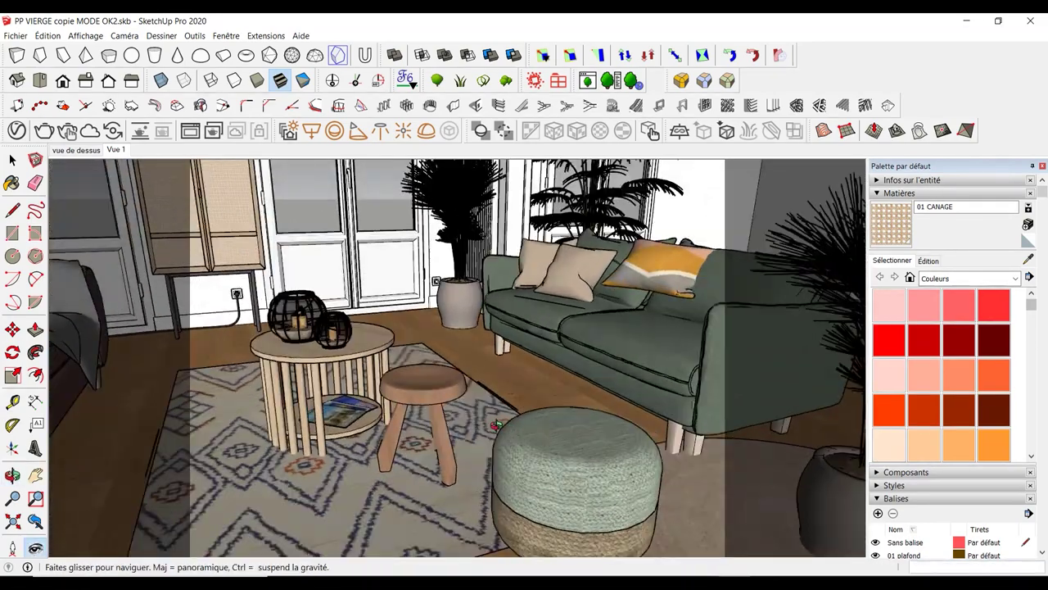
scroll(702, 292, "up", 3)
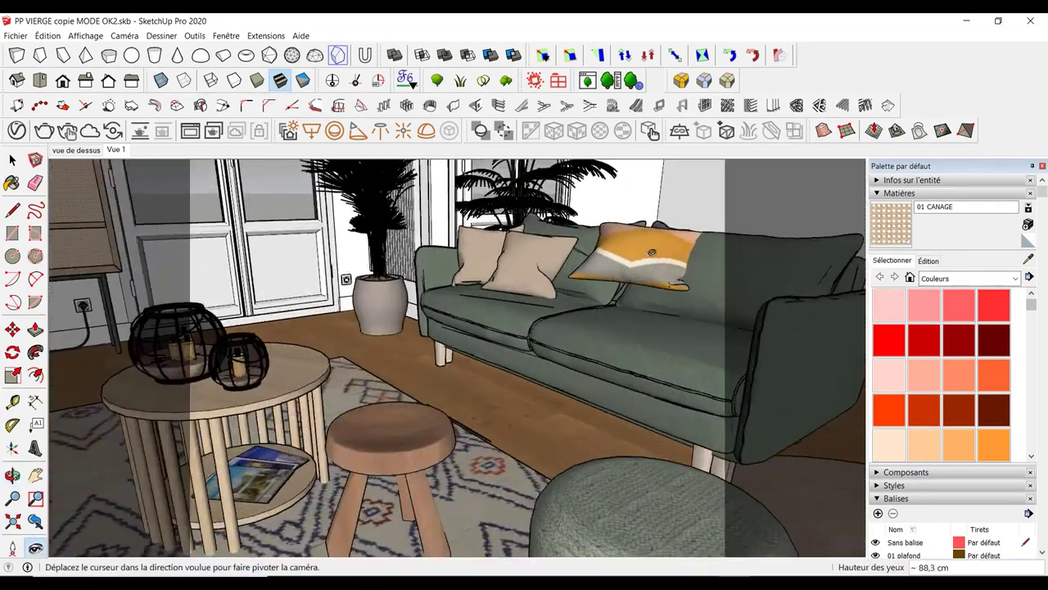
scroll(702, 292, "up", 2)
Move the orange patterned cushion lower onto the green sofa seat and return to Vue 1
key("space")
left_click(660, 254)
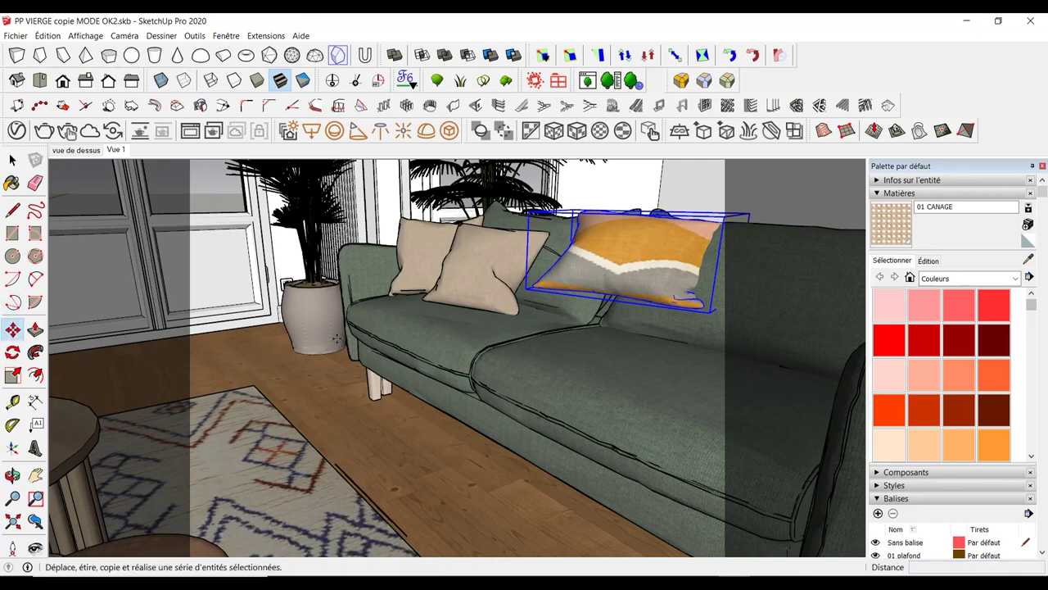
left_click(12, 330)
left_click(711, 307)
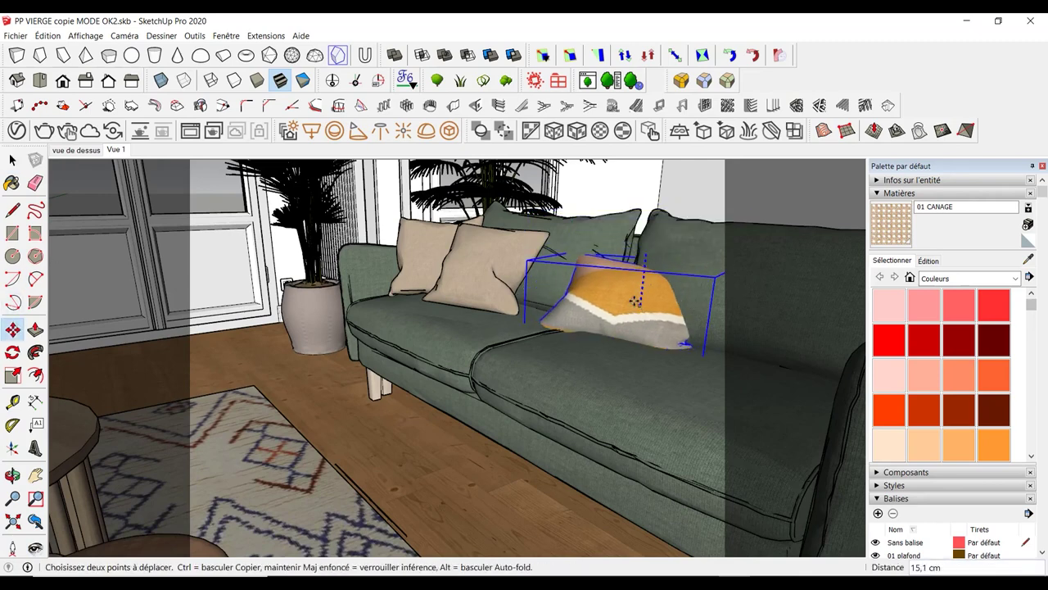
left_click(647, 300)
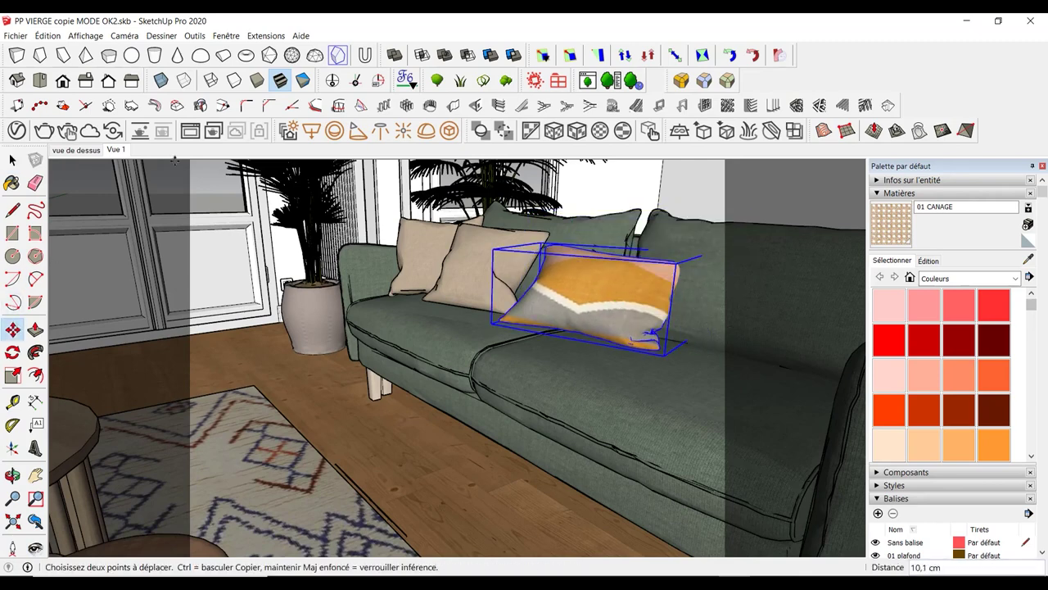
left_click(115, 150)
left_click(11, 161)
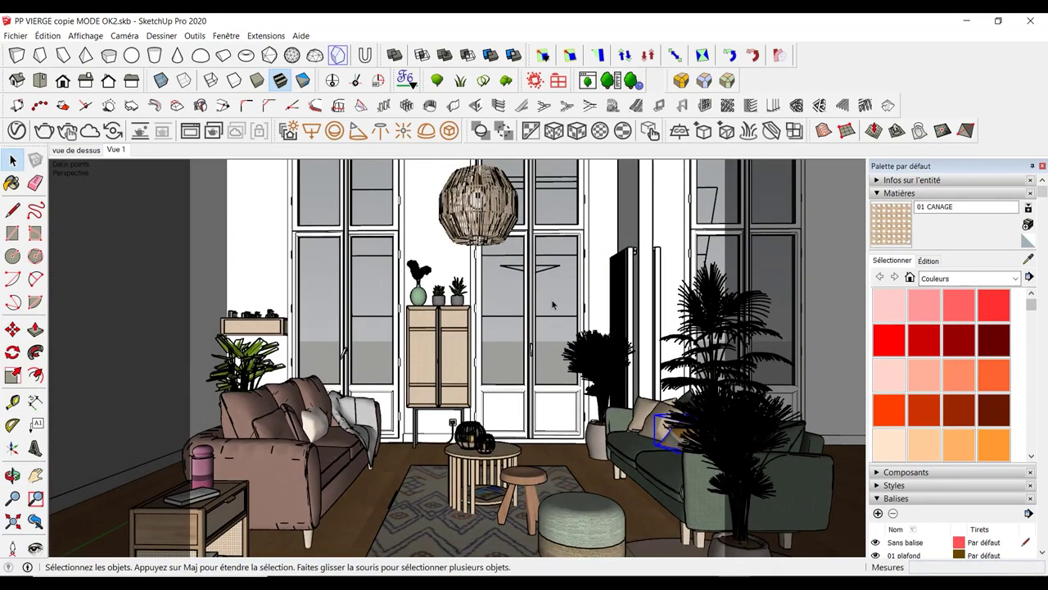
left_click(553, 304)
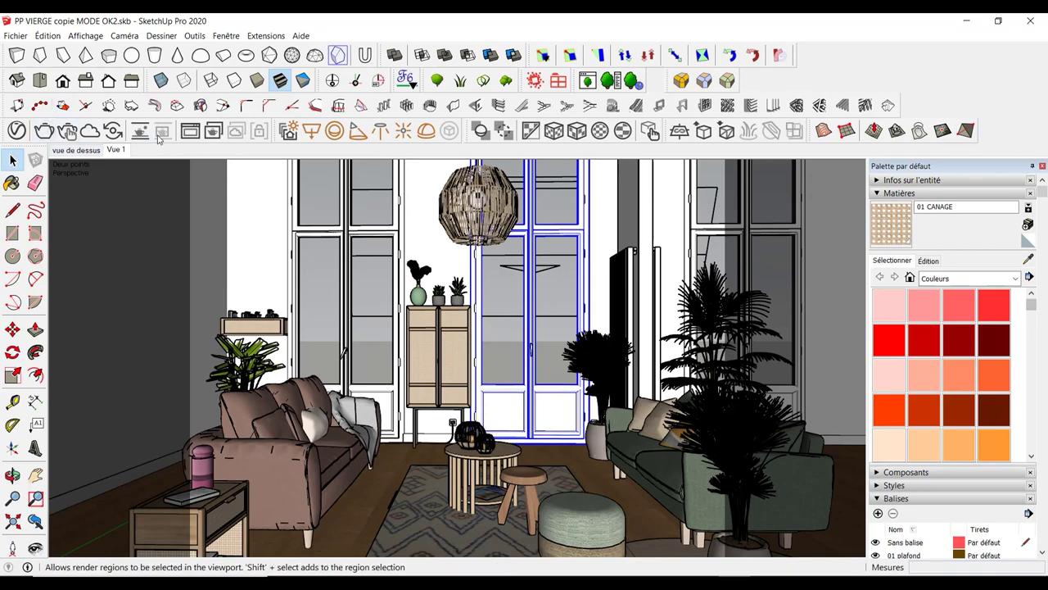
left_click(197, 134)
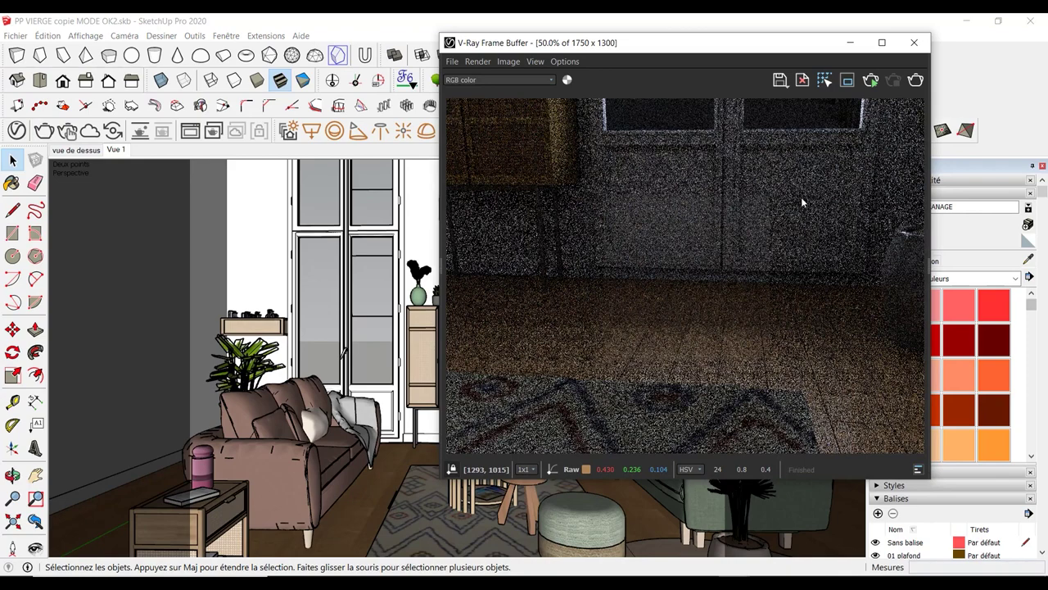
left_click(914, 42)
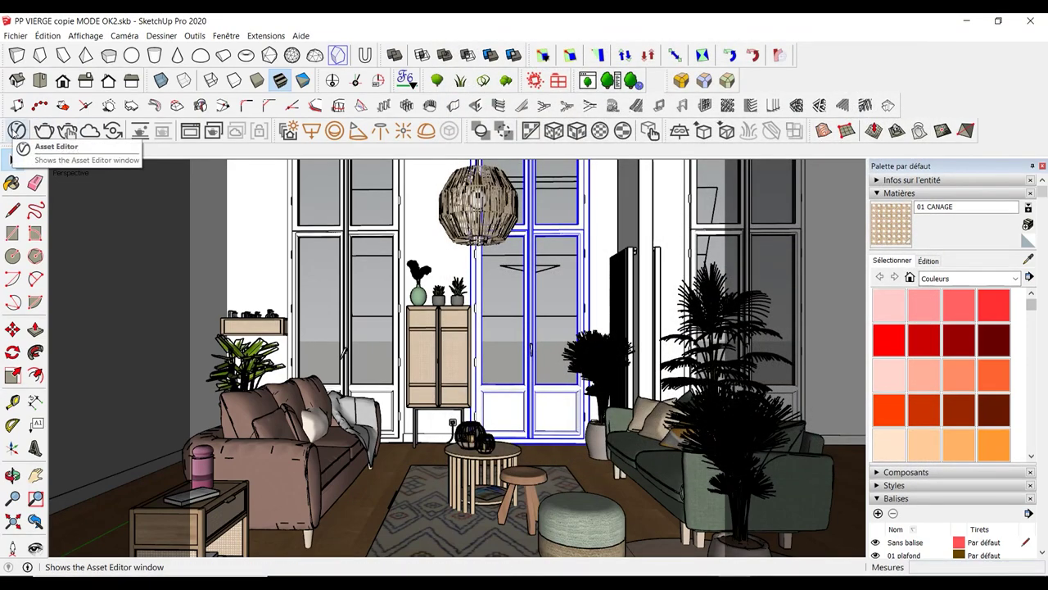
Show the scene's lights list in the V-Ray Asset Editor
left_click(17, 129)
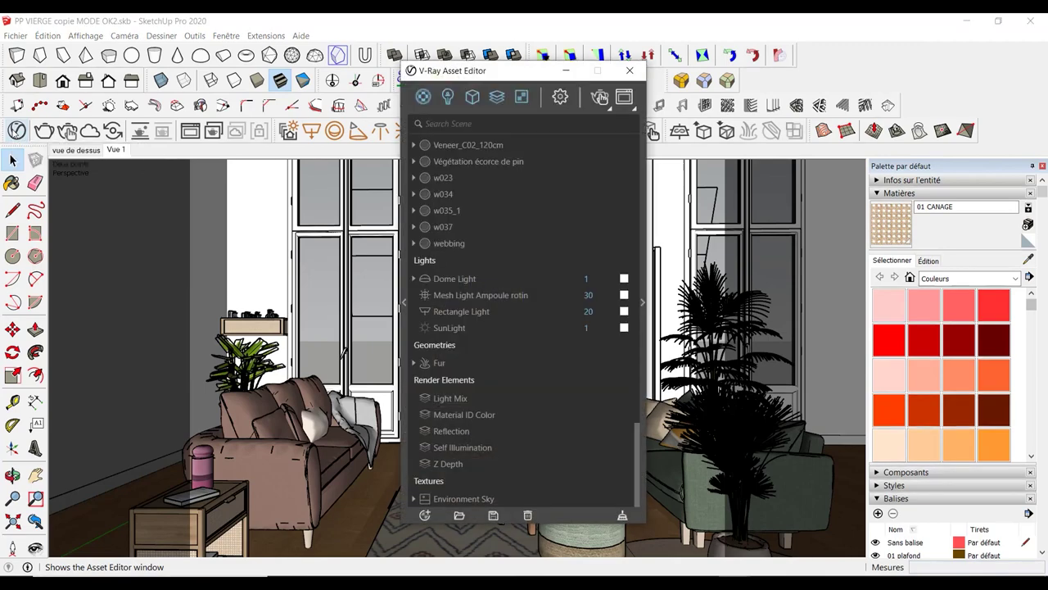
left_click_drag(459, 72, 589, 61)
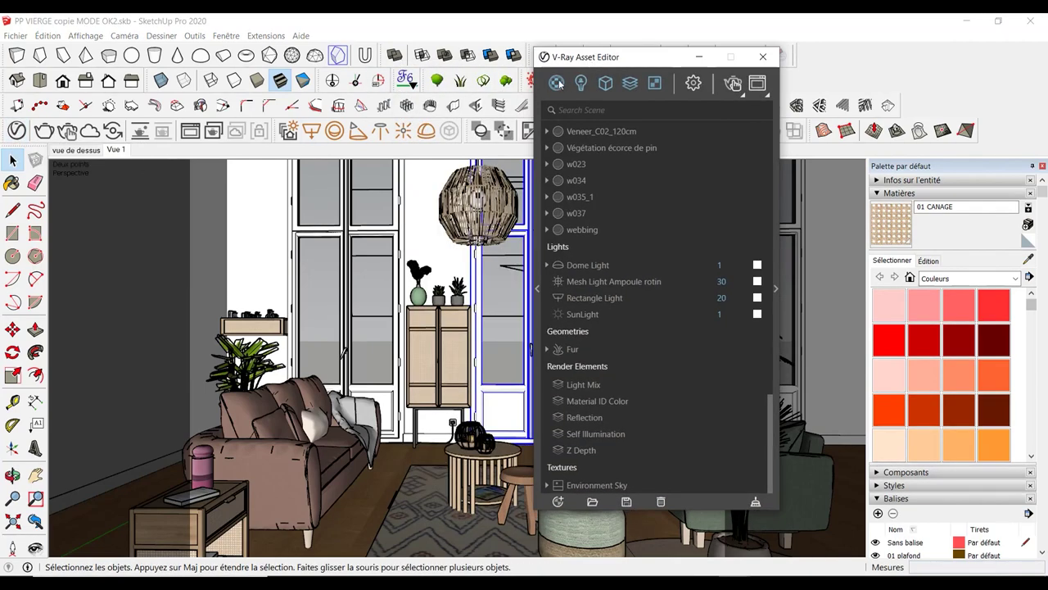
left_click(557, 83)
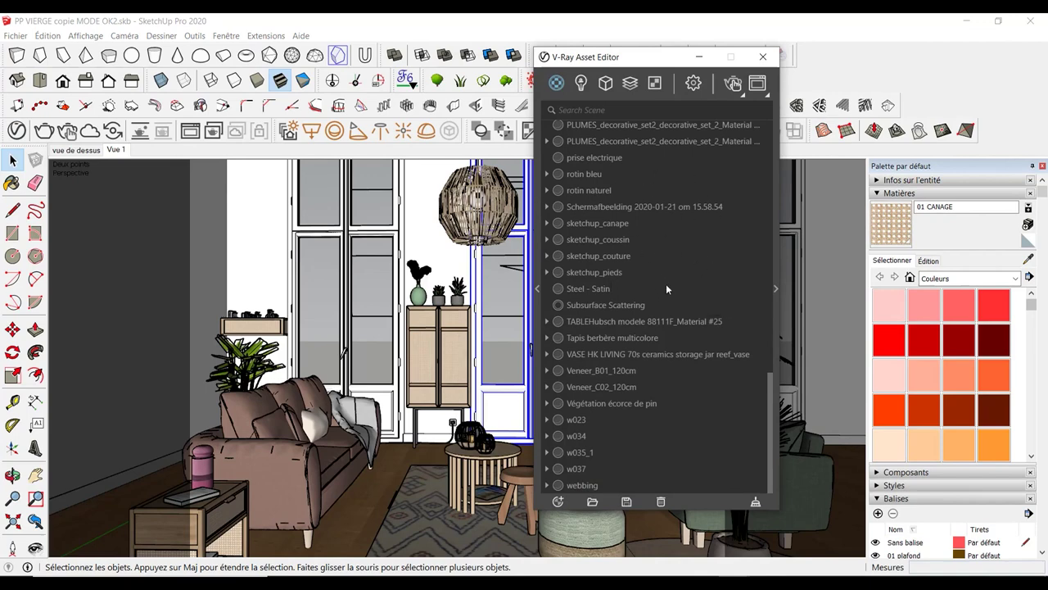
left_click(581, 83)
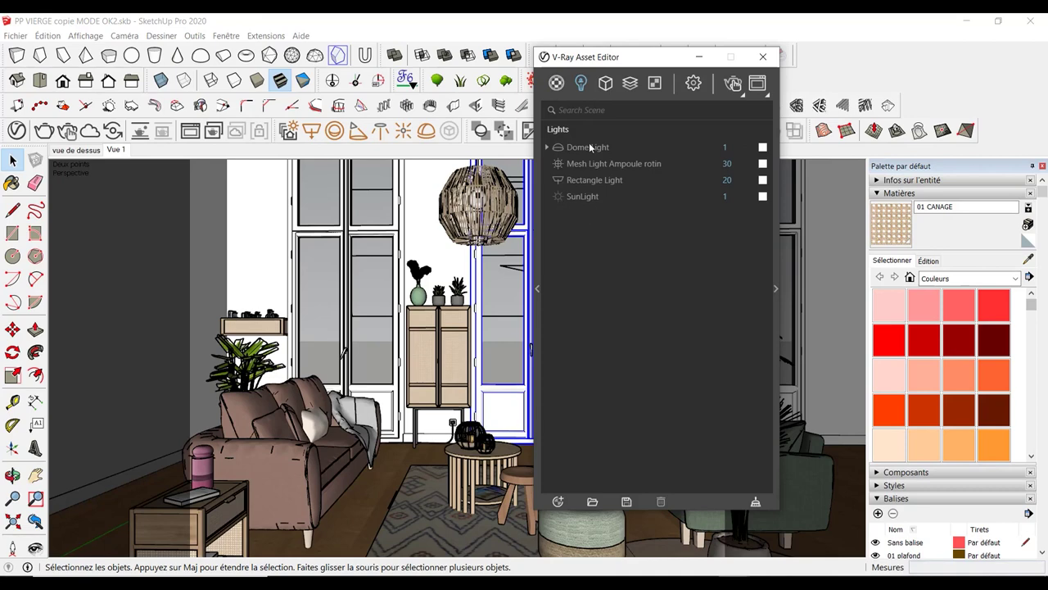
Inspect the Dome, Mesh Ampoule rotin and Rectangle Light settings, ending at intensity 20
left_click(589, 145)
left_click(775, 288)
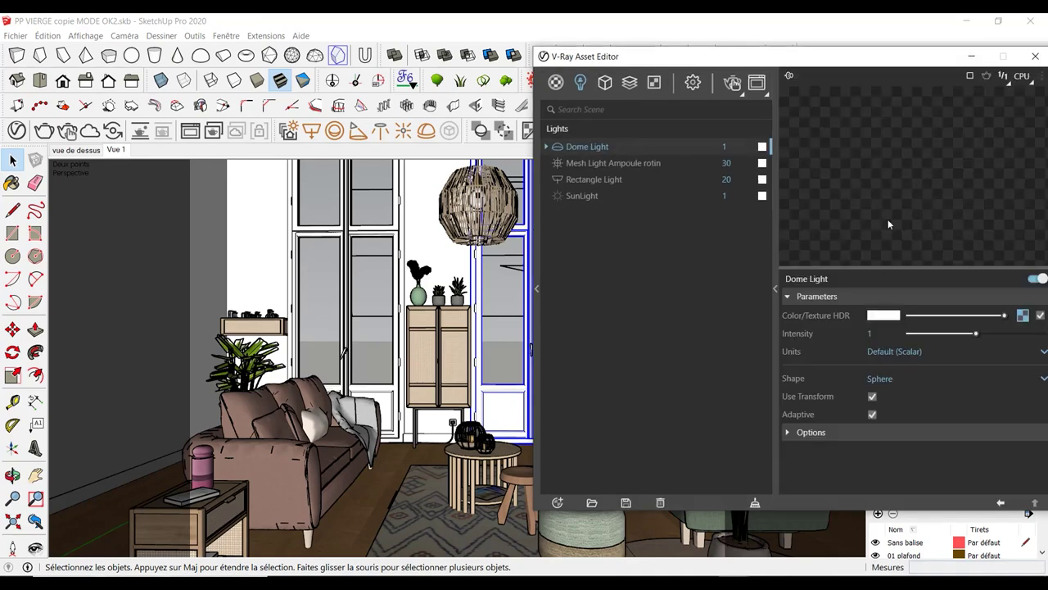
key("alt+Tab")
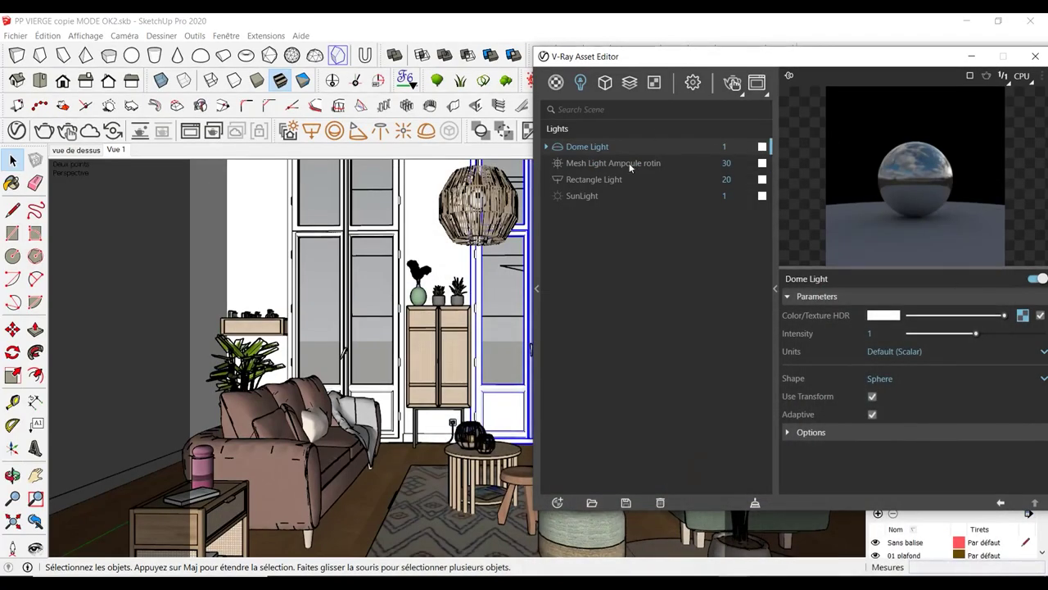
left_click(616, 162)
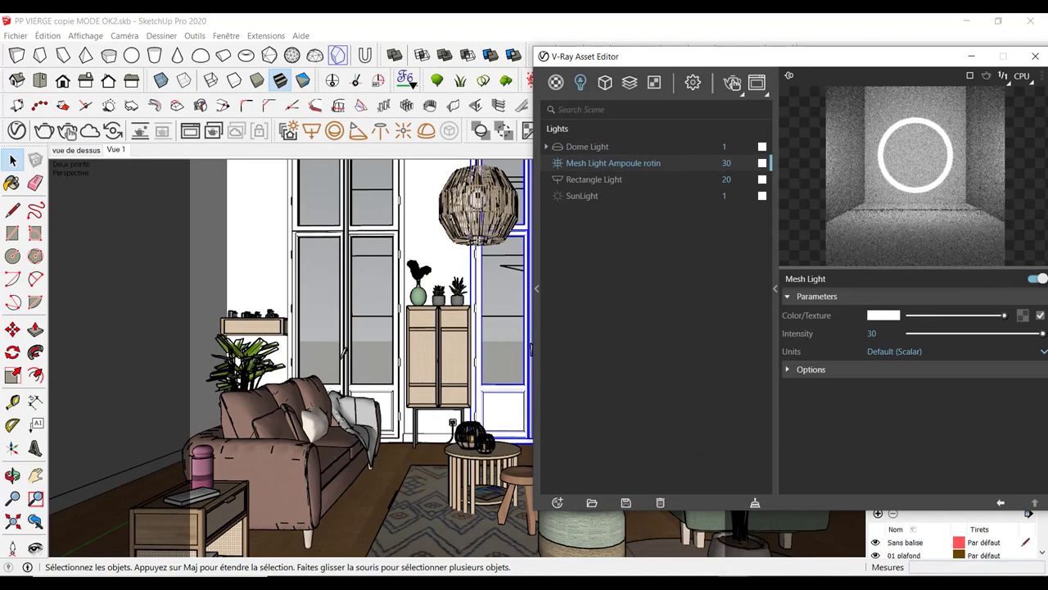
left_click(599, 180)
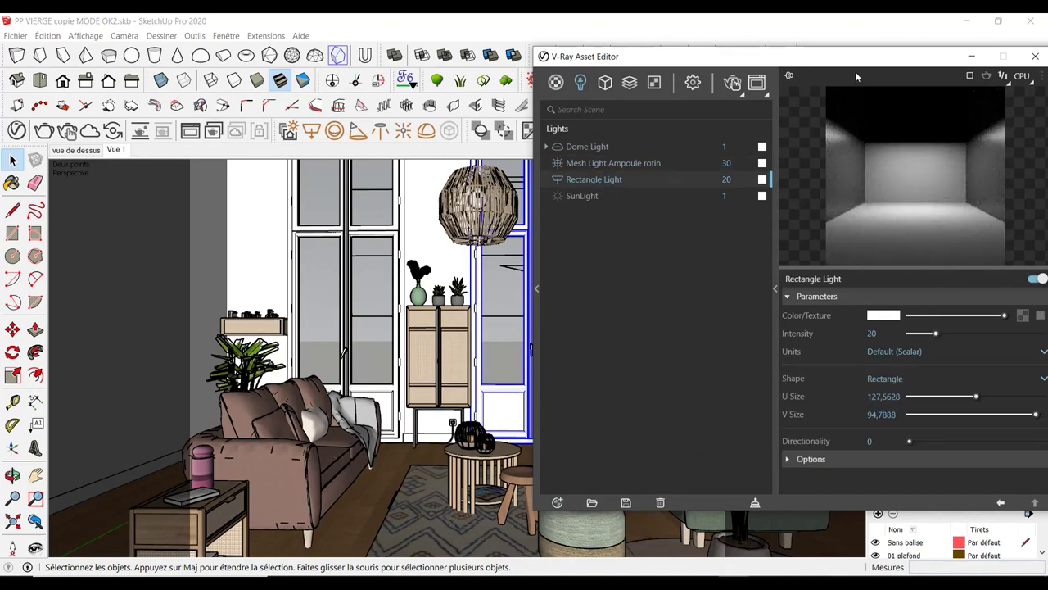
mouse_move(847, 59)
left_mouse_down()
mouse_move(677, 47)
mouse_move(645, 57)
left_mouse_up()
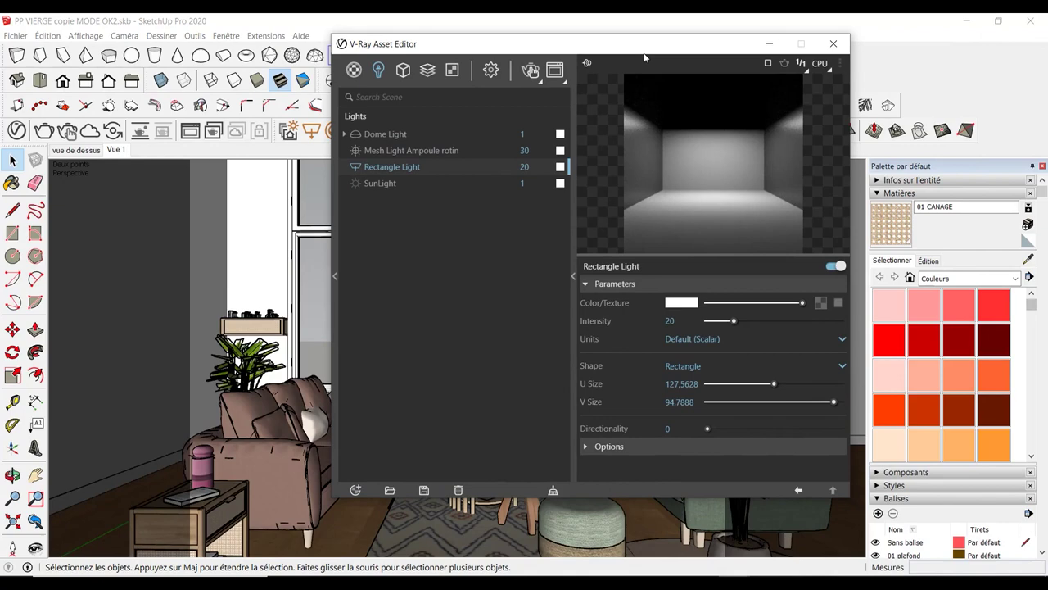
Review the V-Ray Fur geometry's values down to Thickness, then show the render settings
left_click(403, 69)
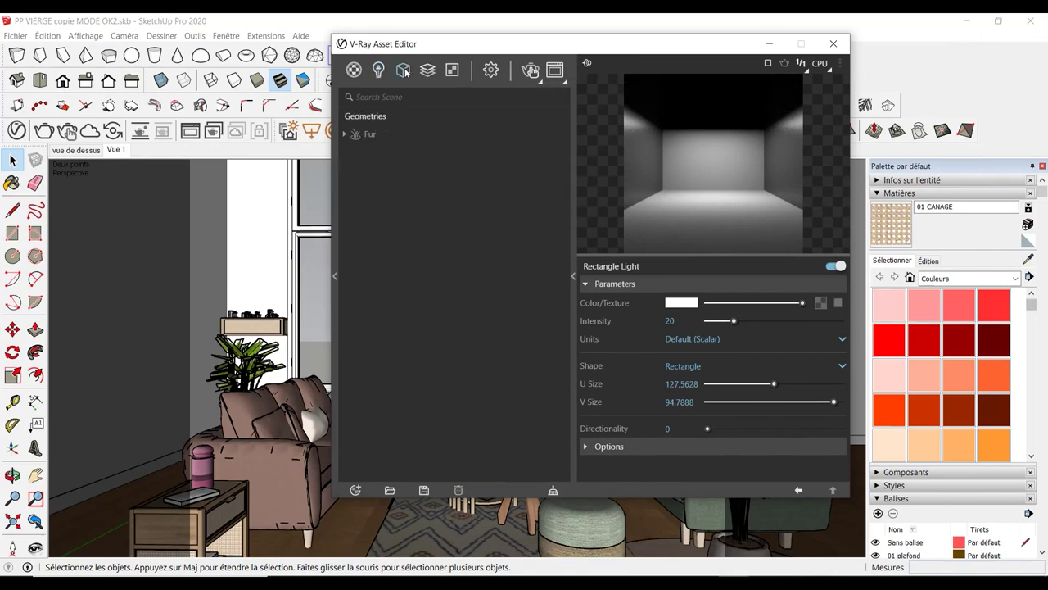
left_click(381, 136)
left_click_drag(436, 46, 673, 37)
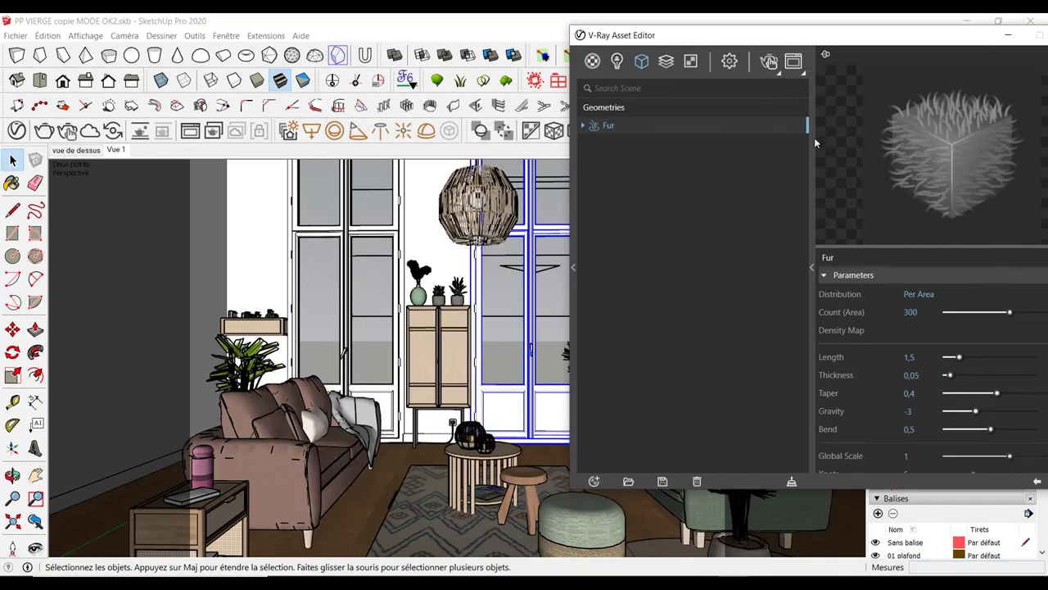
left_click_drag(773, 41, 561, 47)
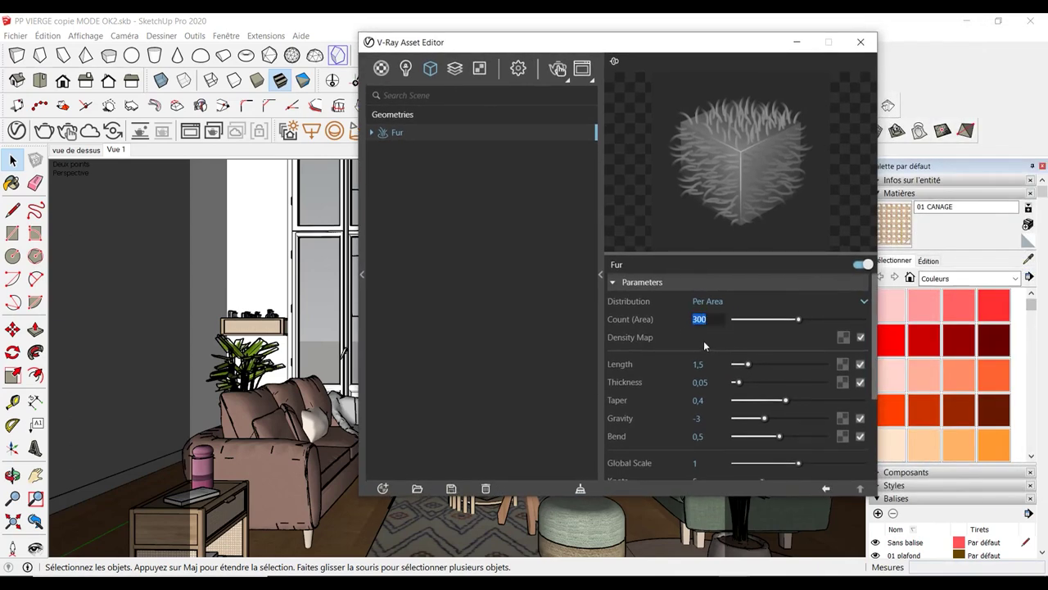
key("Tab")
key("Tab")
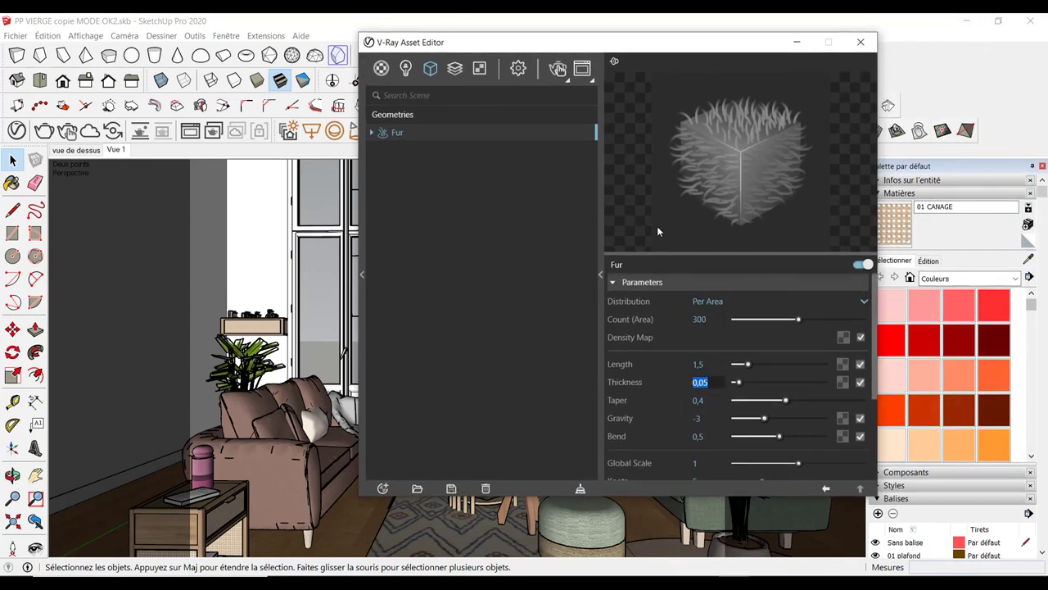
left_click(517, 69)
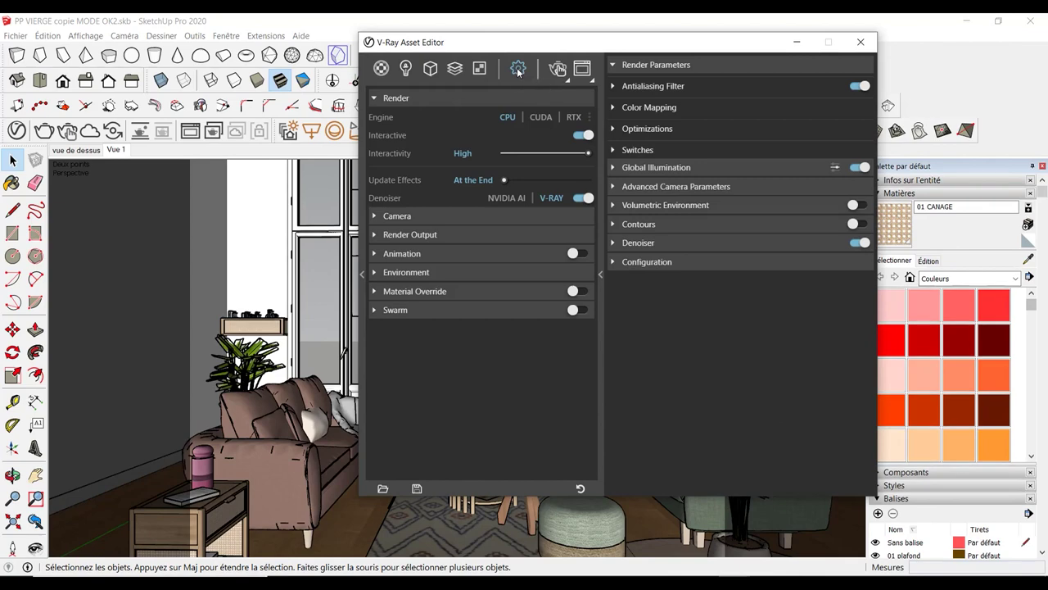
Turn off Interactive, set quality to Medium, keep the denoiser on, and list render elements
left_click(579, 136)
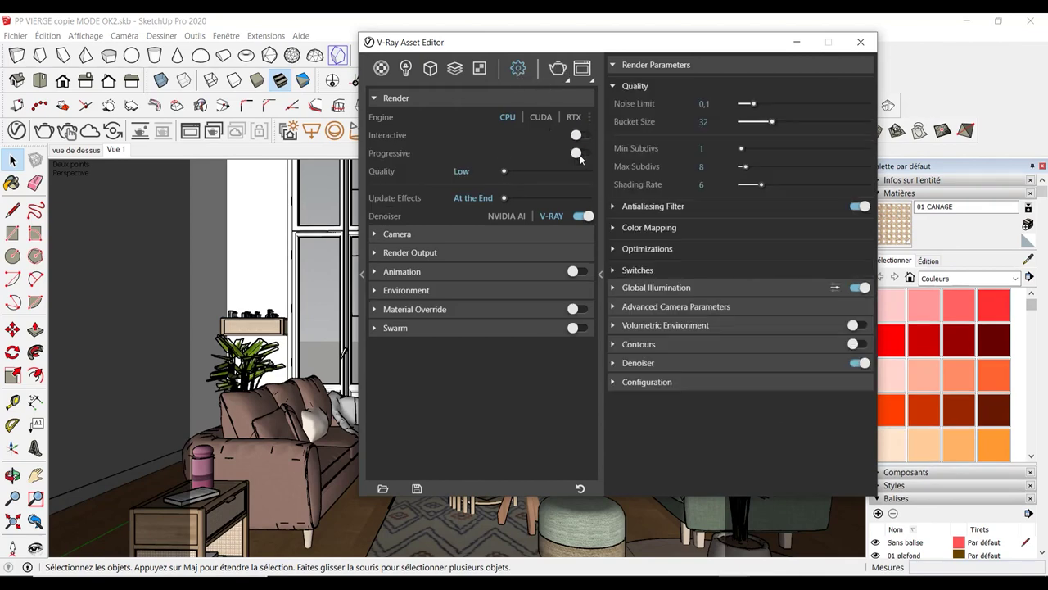
left_click_drag(521, 173, 544, 173)
left_click(585, 216)
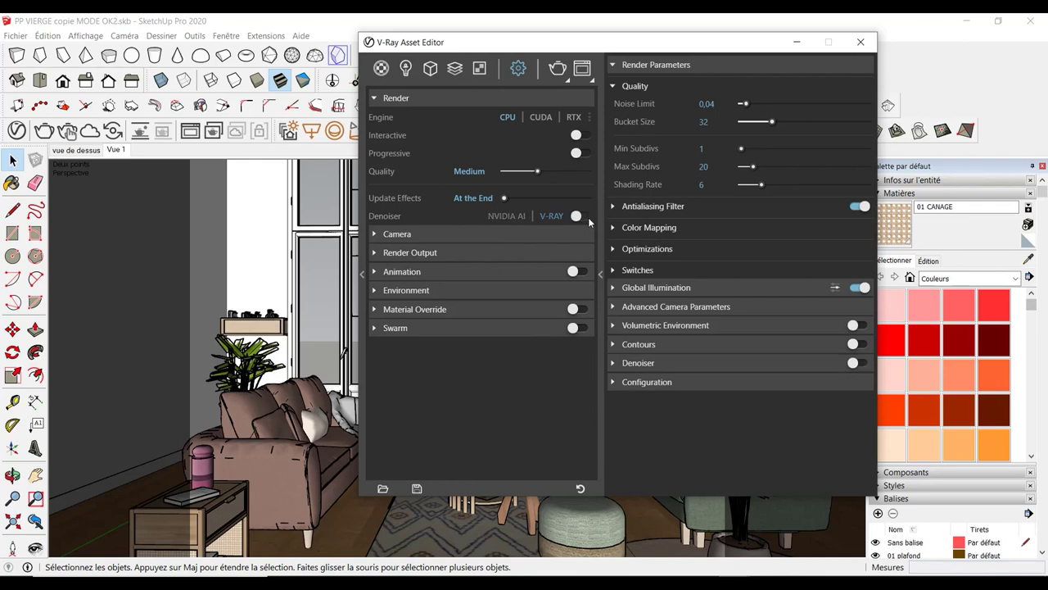
left_click(585, 216)
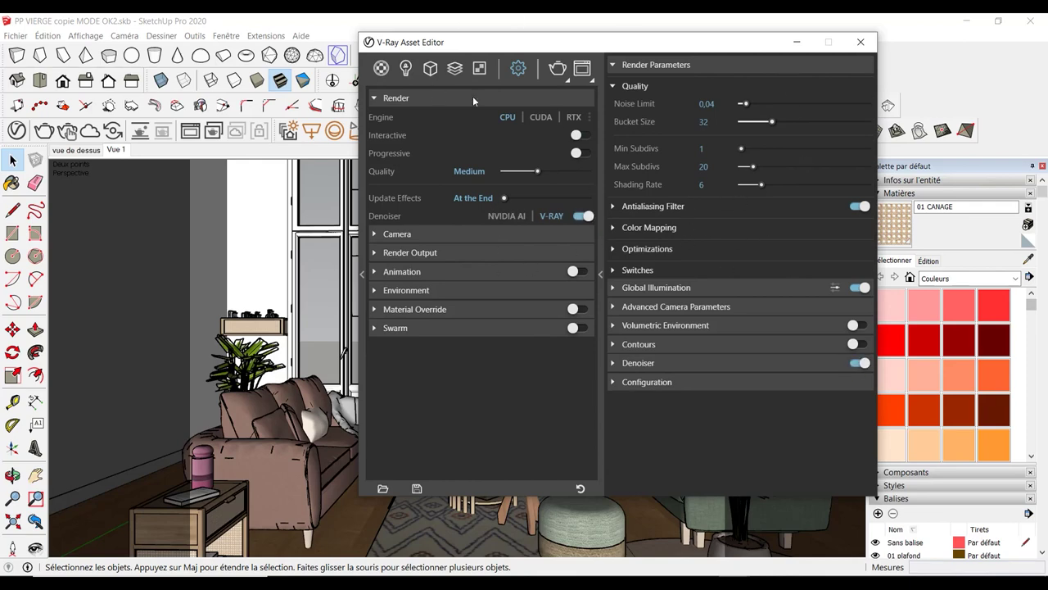
left_click(456, 71)
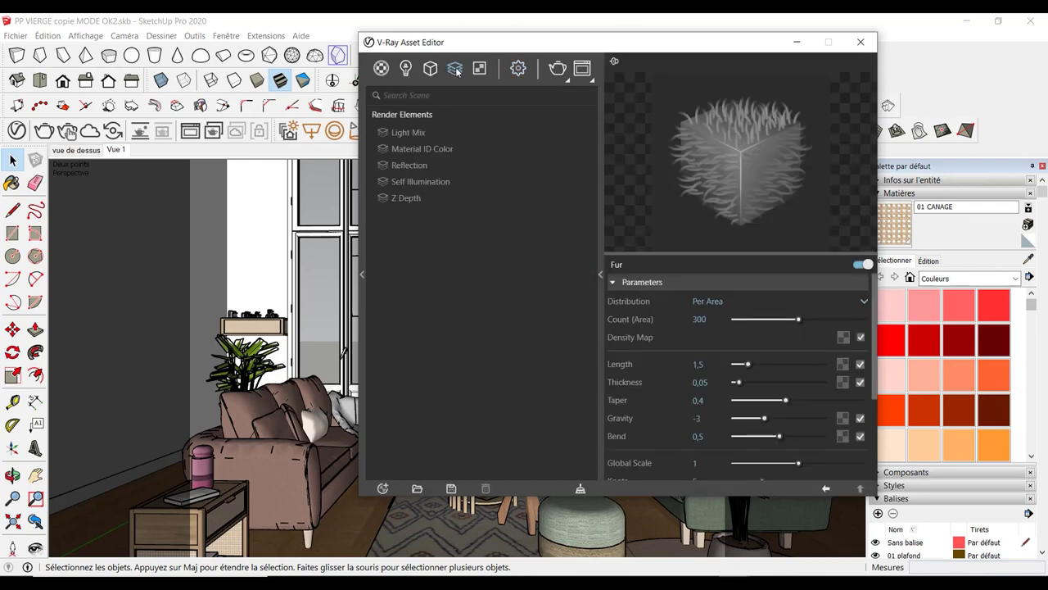
Preview the Light Mix, Material ID Color and Reflection elements, then delete Self Illumination
left_click(410, 131)
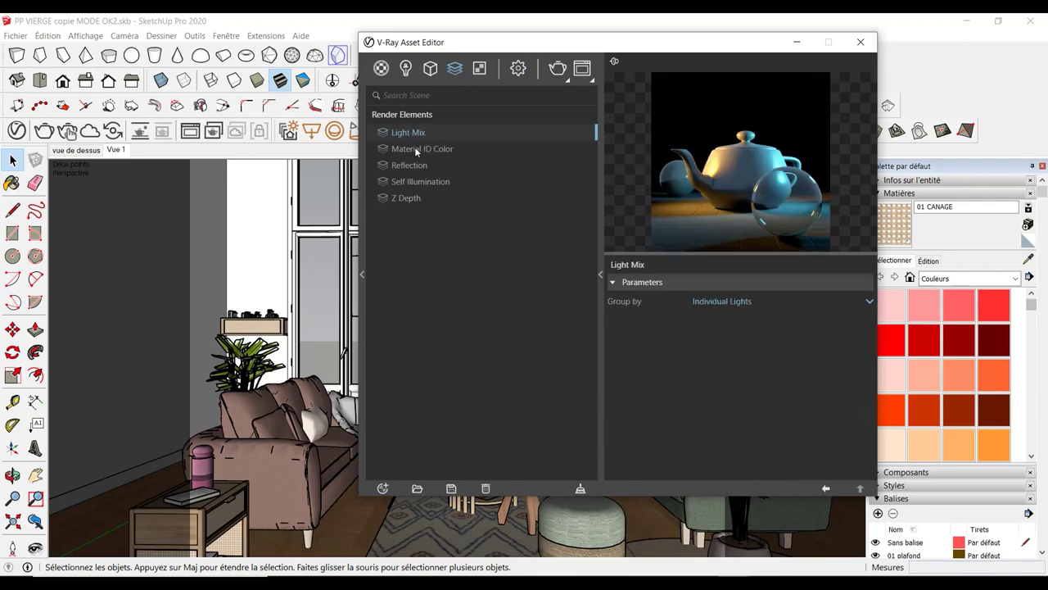
left_click(415, 147)
left_click(404, 133)
left_click(417, 148)
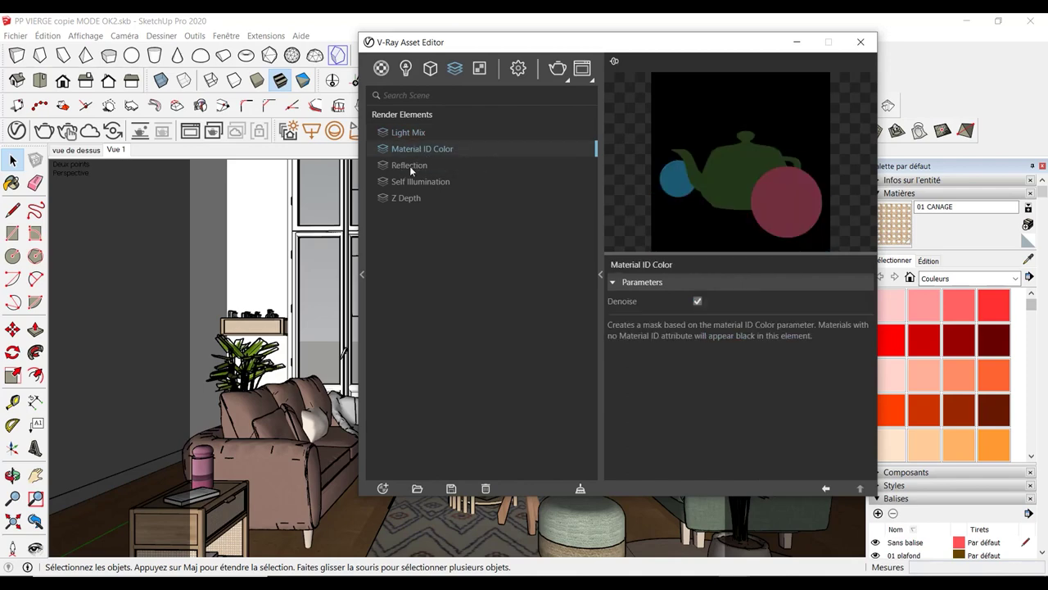
left_click(410, 165)
left_click(416, 182)
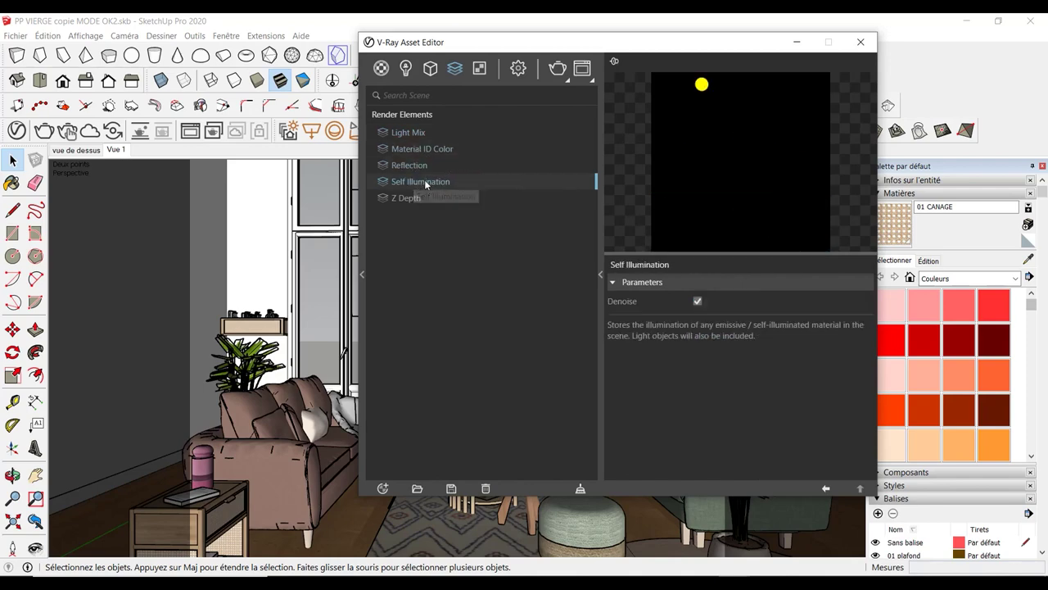
key("Delete")
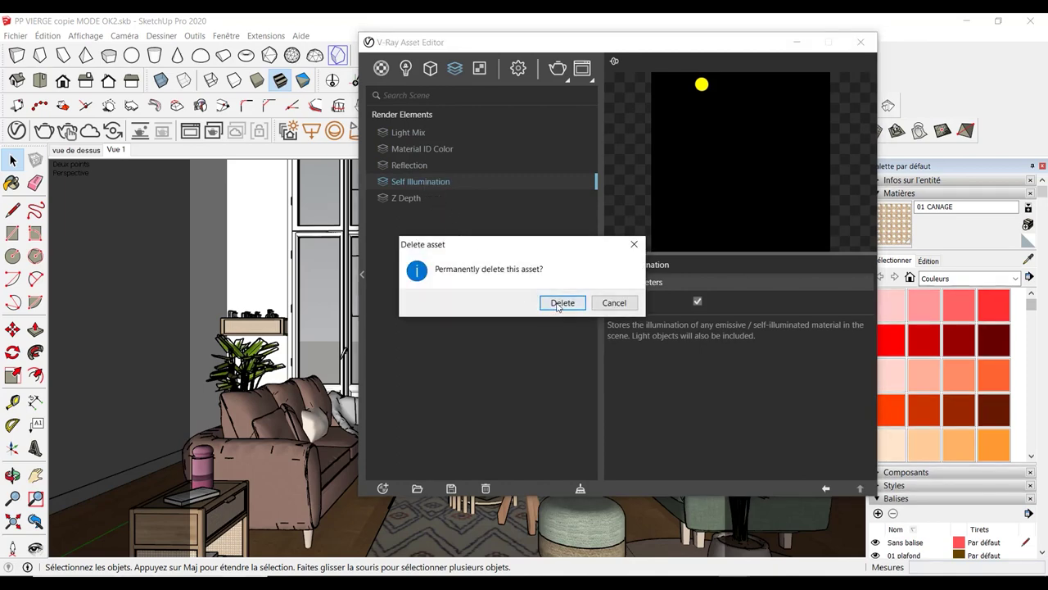
left_click(563, 303)
Set the Z Depth element's far distance to 250
left_click(417, 182)
double_click(701, 337)
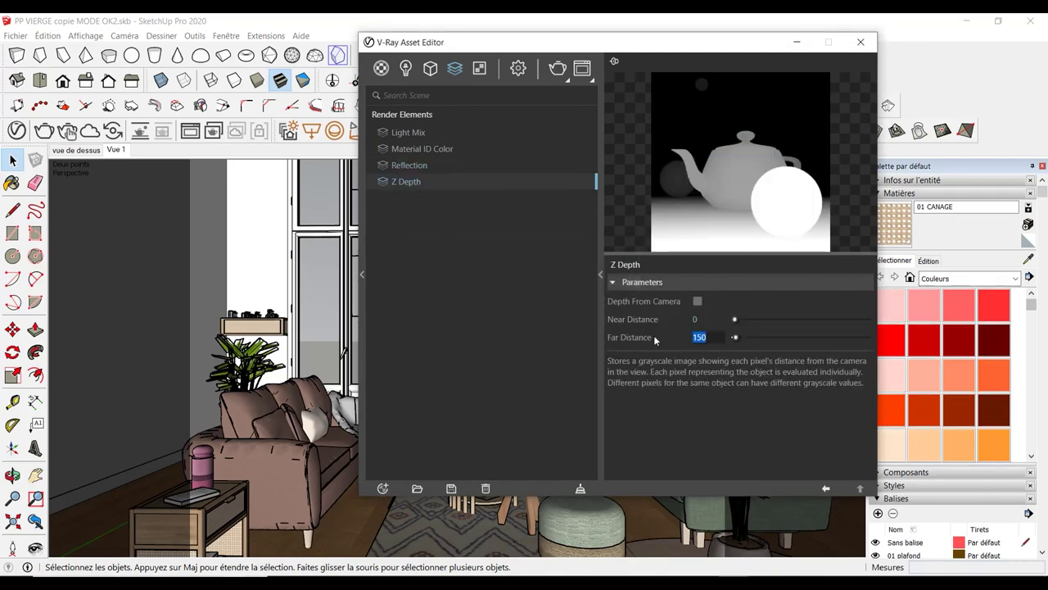
type("250")
key("Return")
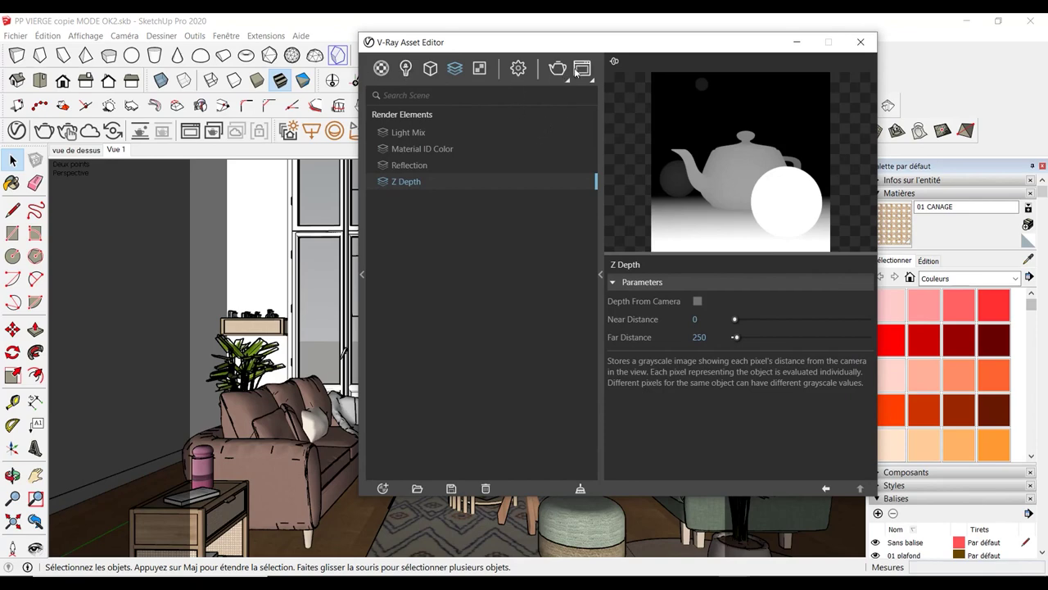
left_click_drag(563, 47, 666, 47)
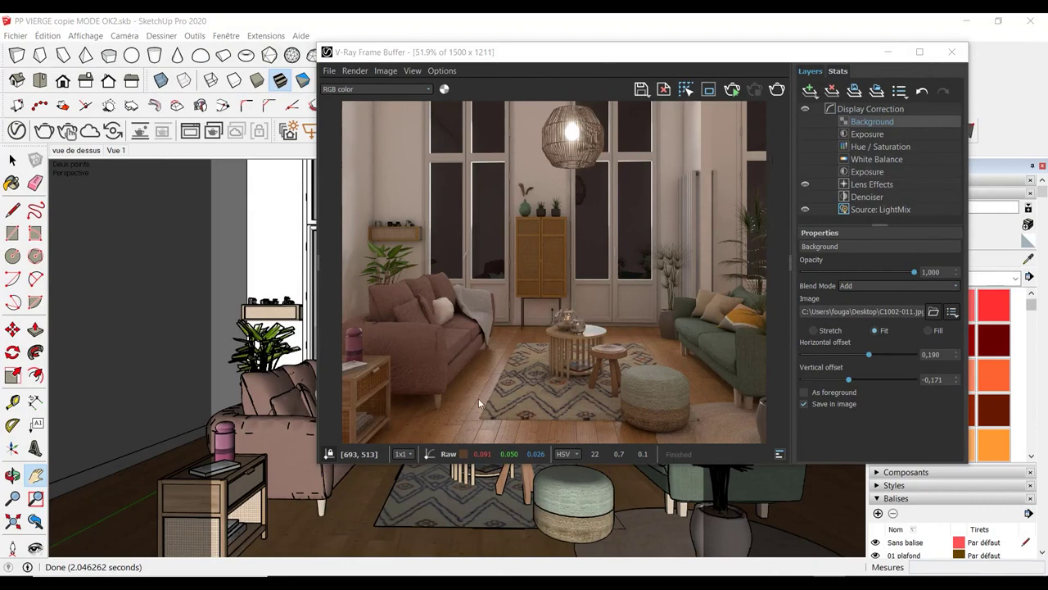
Zoom the frame buffer to 100% on the rug, then back out to 50%
scroll(479, 398, "up", 3)
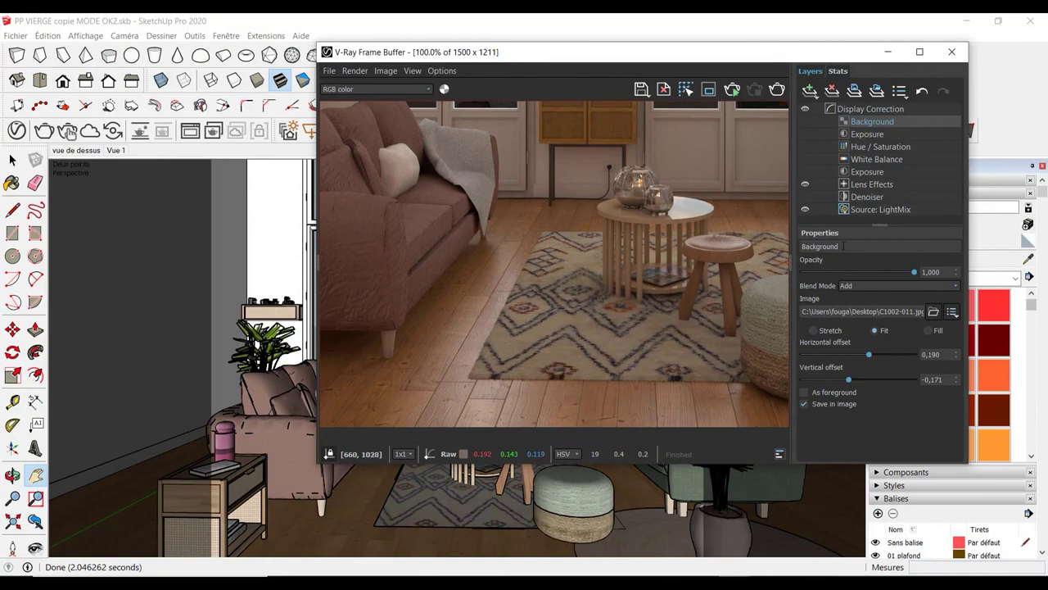
scroll(559, 263, "down", 3)
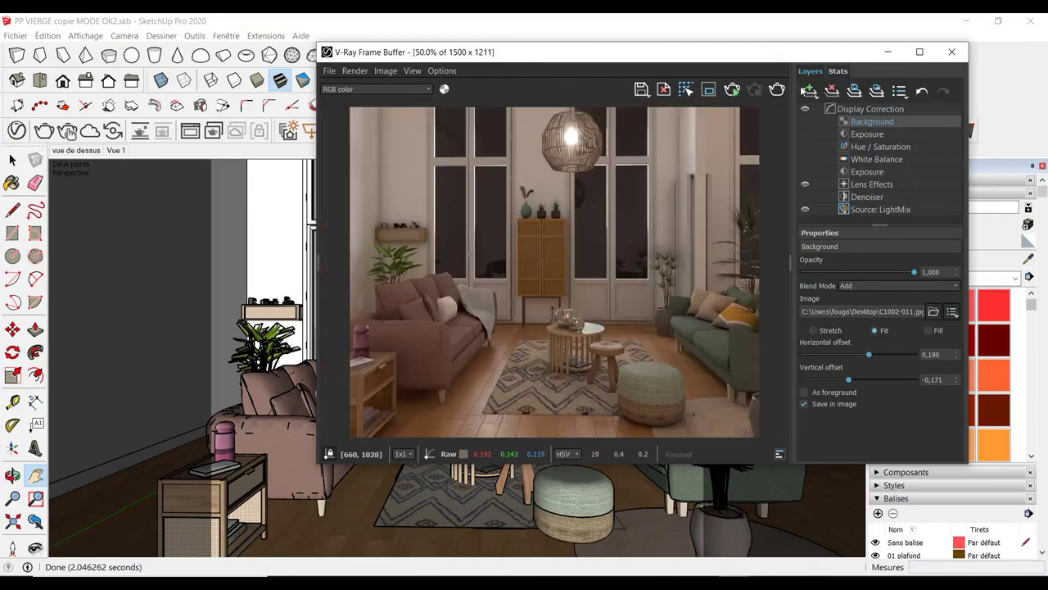
Enable the Exposure, White Balance and Hue / Saturation corrections and view their settings
mouse_move(794, 140)
left_mouse_down()
mouse_move(887, 153)
mouse_move(807, 166)
left_mouse_up()
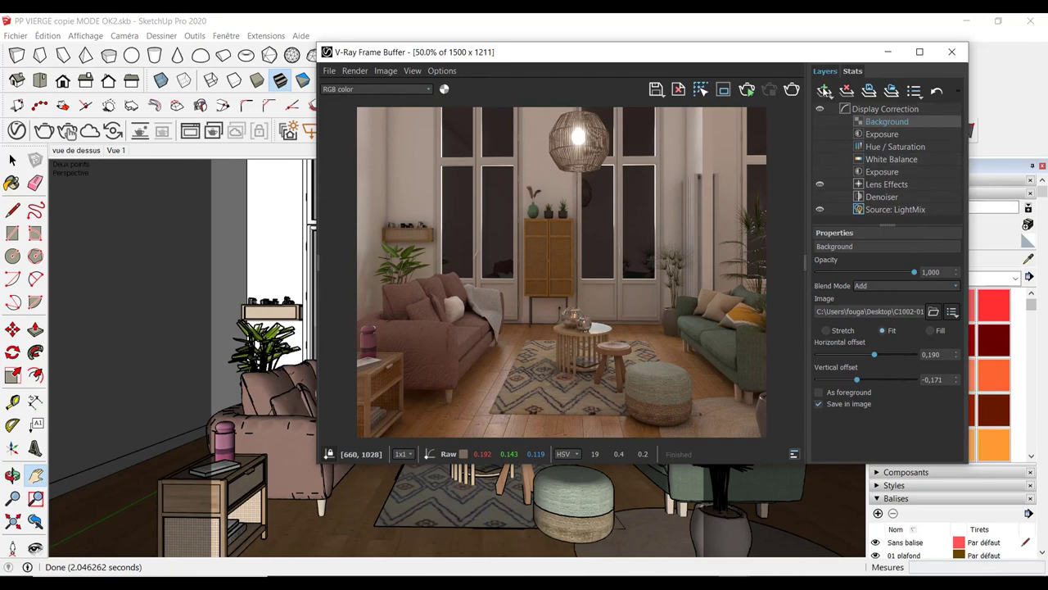
left_click(825, 90)
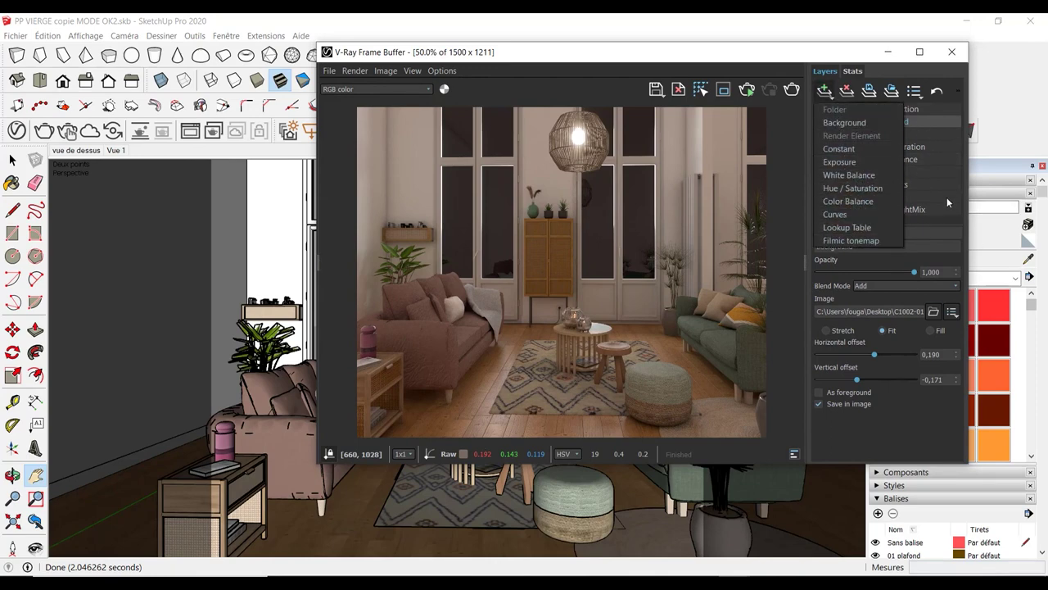
left_click(829, 54)
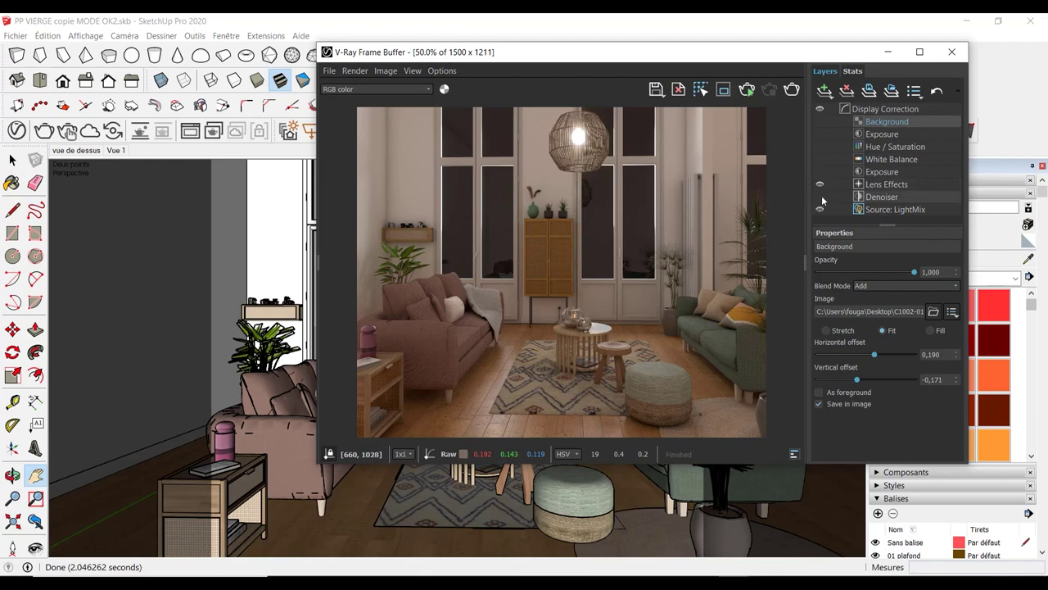
left_click(820, 172)
left_click(819, 172)
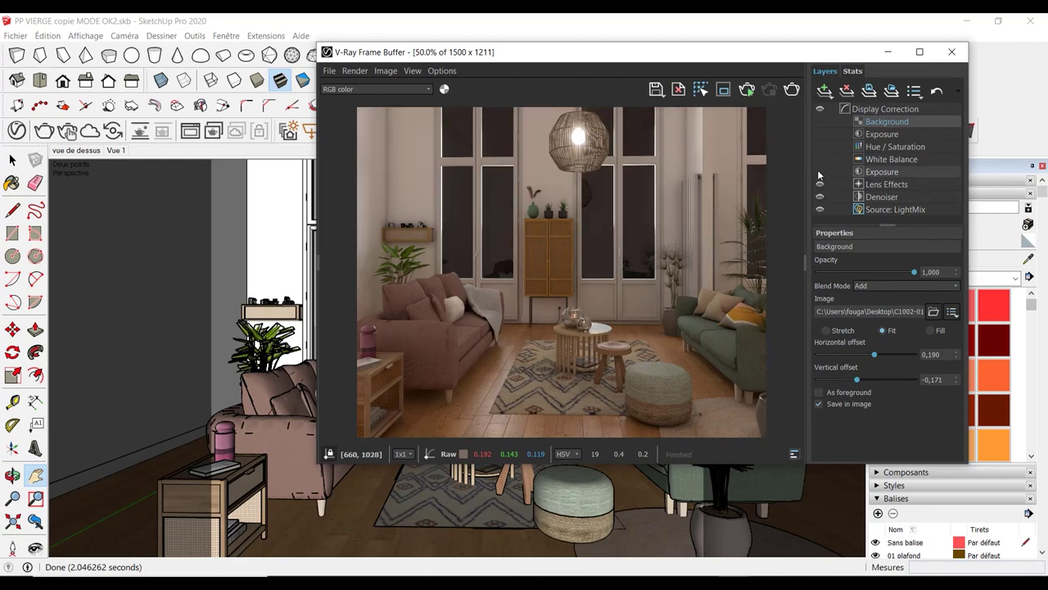
left_click(820, 172)
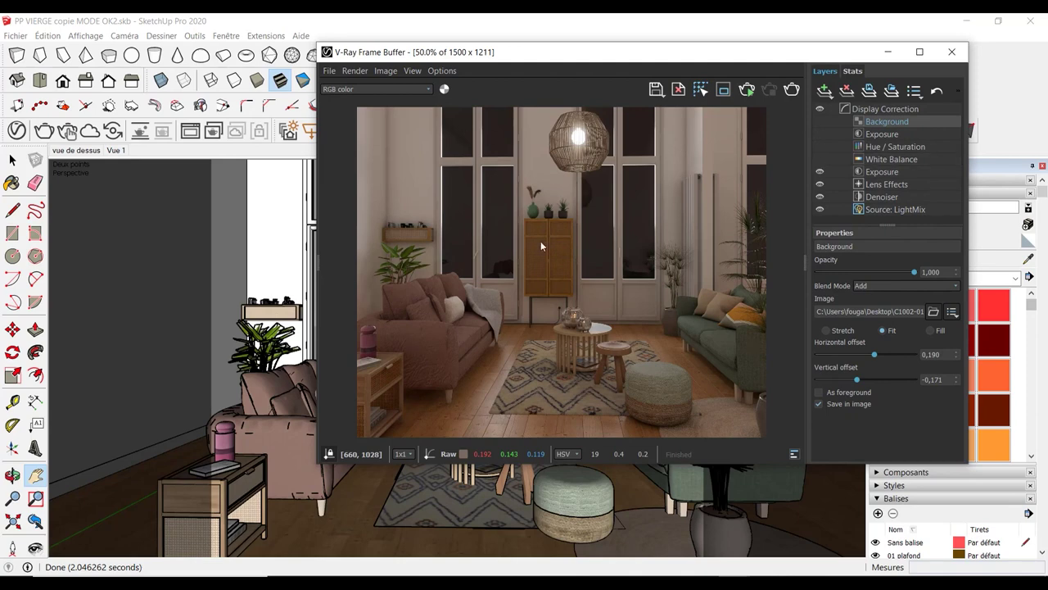
left_click(821, 158)
left_click(873, 159)
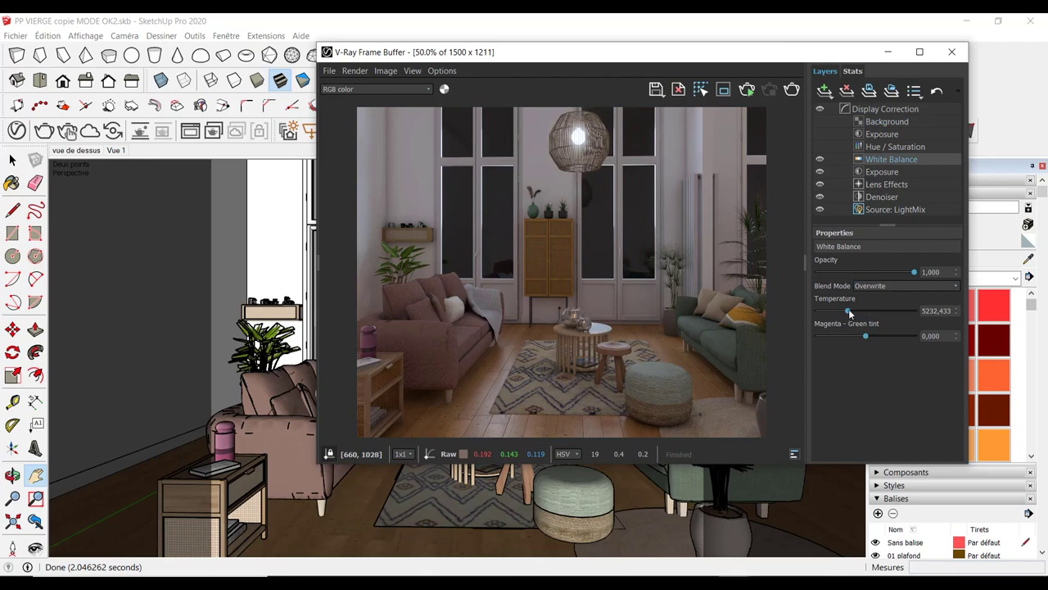
left_click(821, 146)
left_click(891, 148)
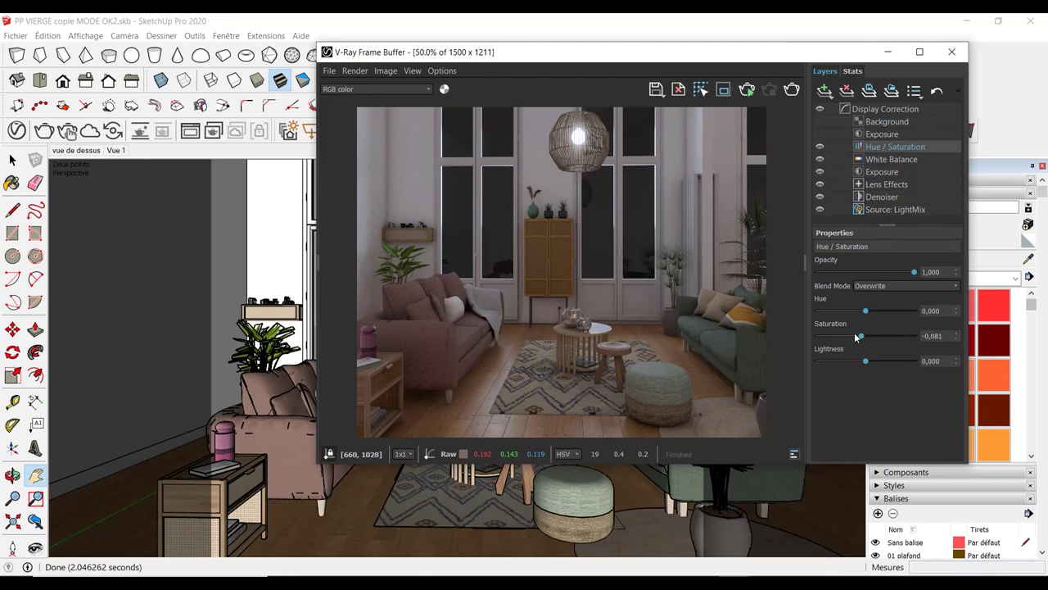
Delete the duplicate Exposure correction, compare Exposure on and off, and enable the Background layer
left_click(820, 135)
left_click(882, 171)
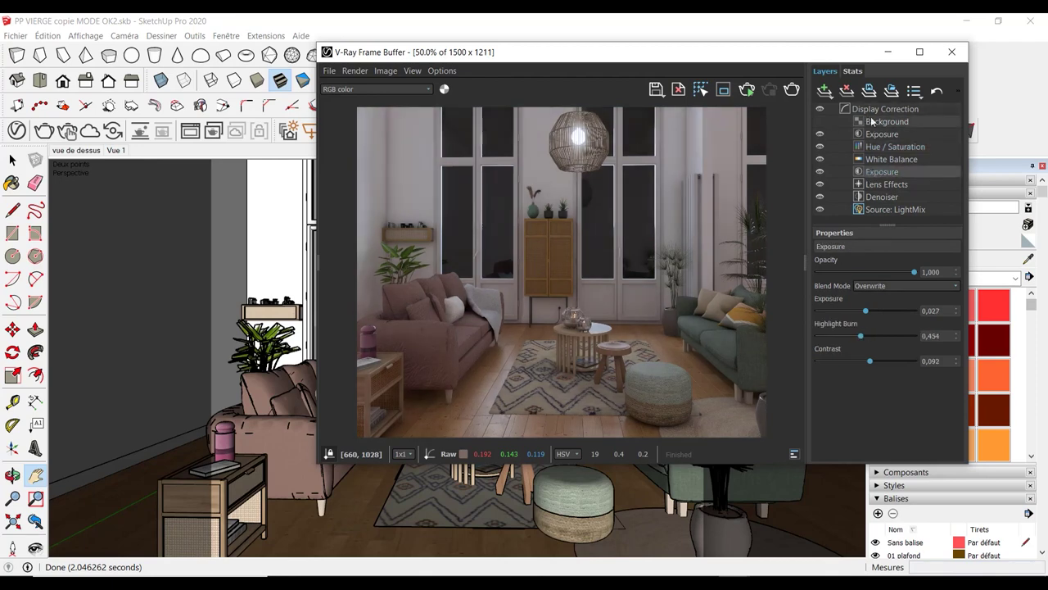
left_click(847, 90)
left_click(820, 134)
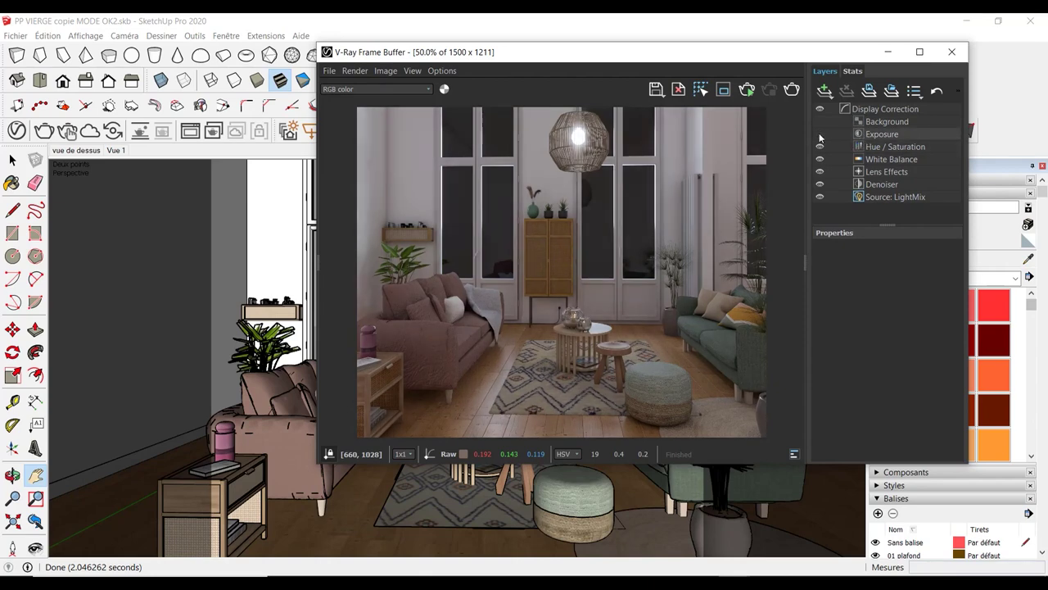
left_click(820, 135)
left_click(820, 134)
left_click(819, 134)
left_click(819, 134)
left_click(819, 135)
left_click(820, 136)
left_click(820, 135)
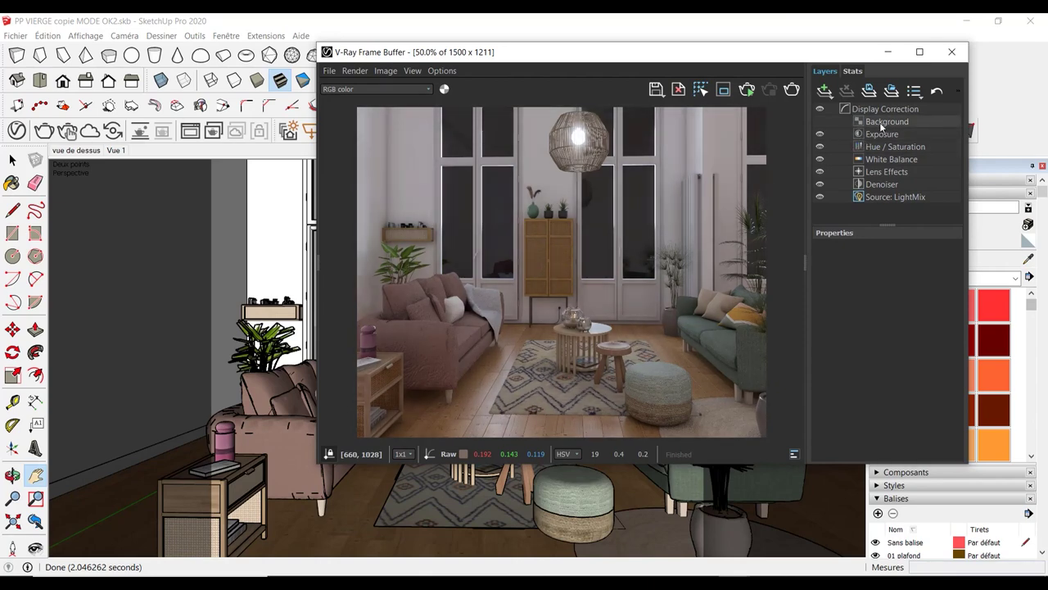
left_click(900, 122)
left_click(819, 120)
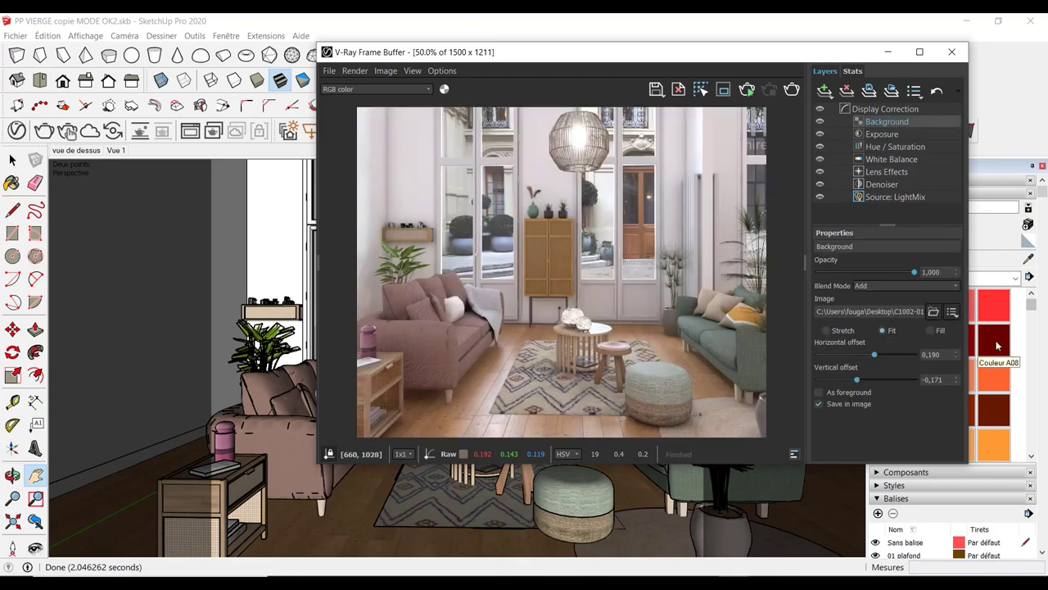
Load the d946757….jpg courtyard photo as the backdrop with horizontal offset 0,090
left_click(934, 313)
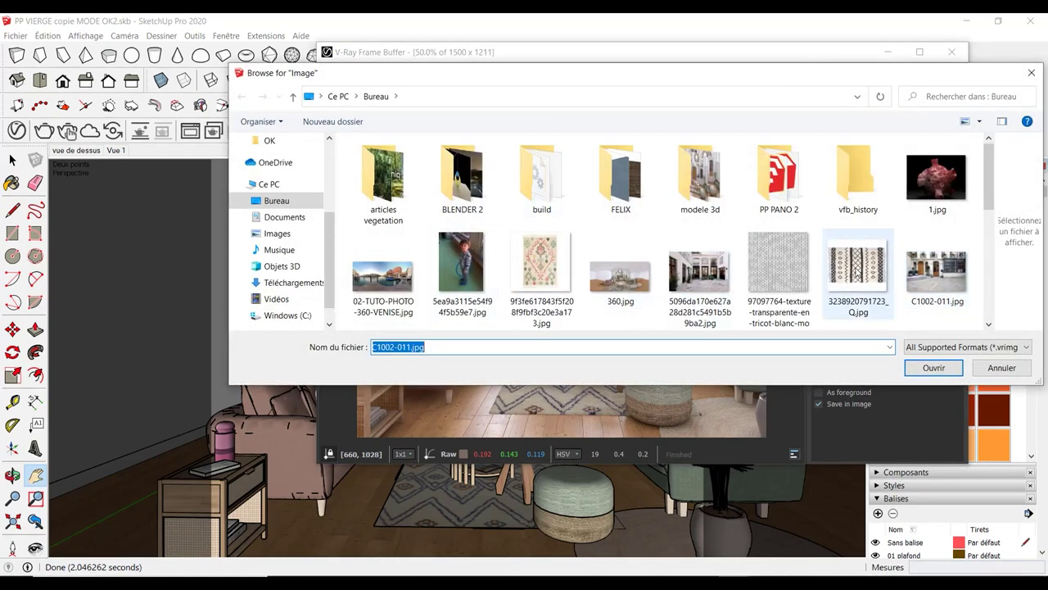
scroll(858, 270, "down", 1)
left_click(621, 274)
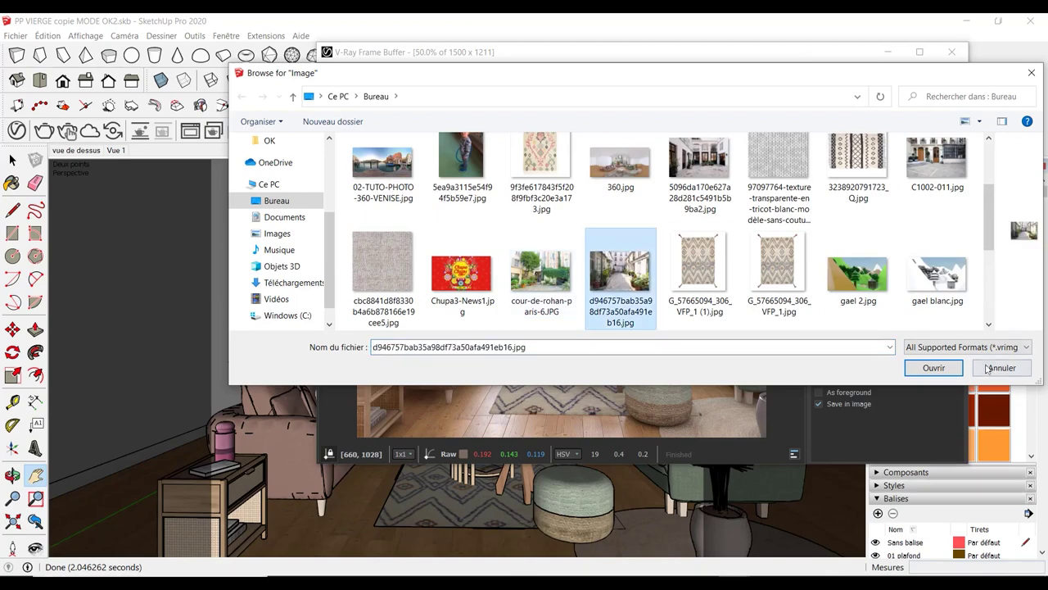
left_click(934, 368)
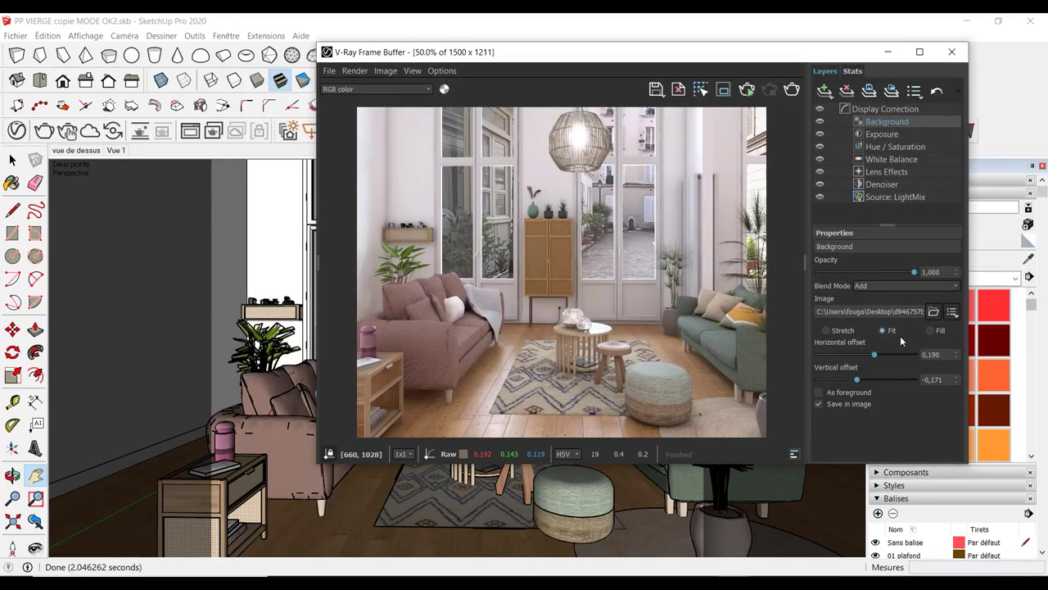
left_click_drag(874, 353, 872, 356)
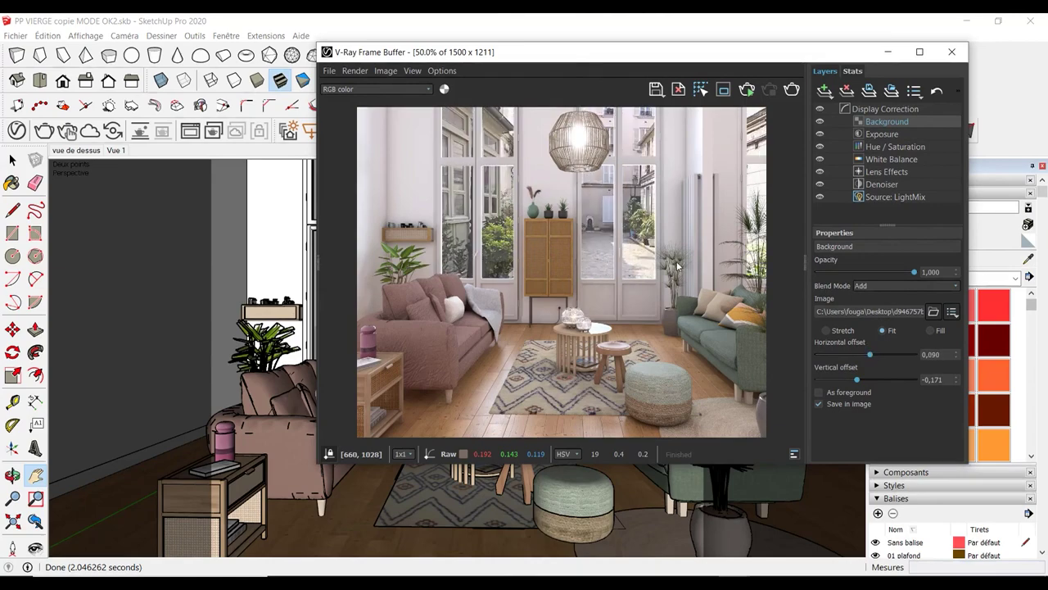
Toggle the Background layer repeatedly to compare the render with and without the courtyard backdrop
left_click(820, 122)
left_click(820, 121)
left_click(820, 121)
left_click(820, 121)
left_click(820, 121)
left_click(820, 121)
left_click(820, 121)
left_click(819, 121)
left_click(820, 122)
left_click(820, 121)
scroll(579, 320, "up", 2)
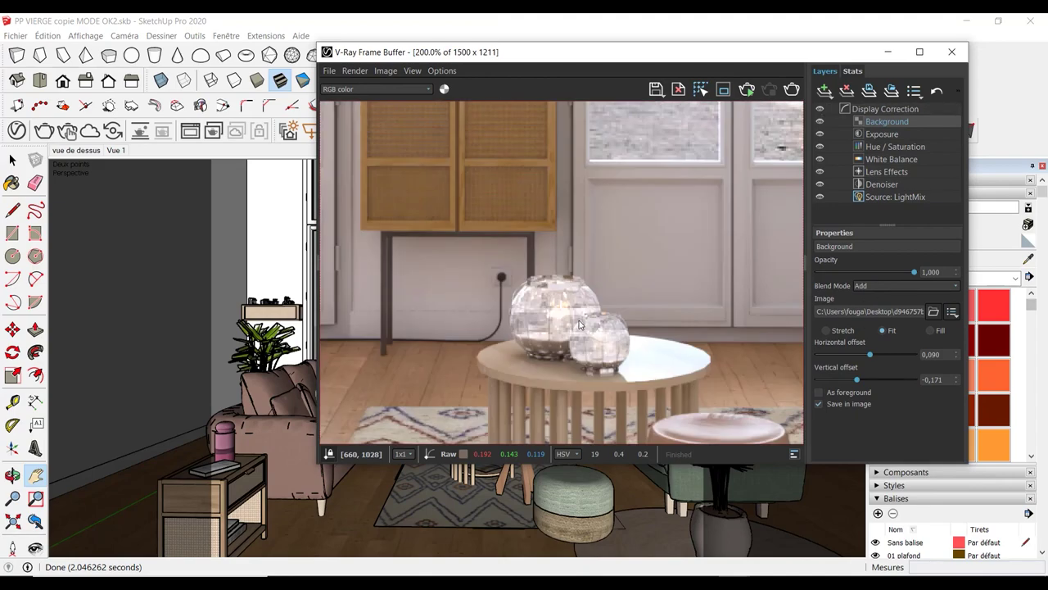
left_click(821, 122)
left_click(821, 123)
left_click(821, 123)
left_click(821, 123)
left_click(820, 123)
left_click(821, 123)
left_click(821, 123)
scroll(561, 271, "down", 2)
left_click(820, 123)
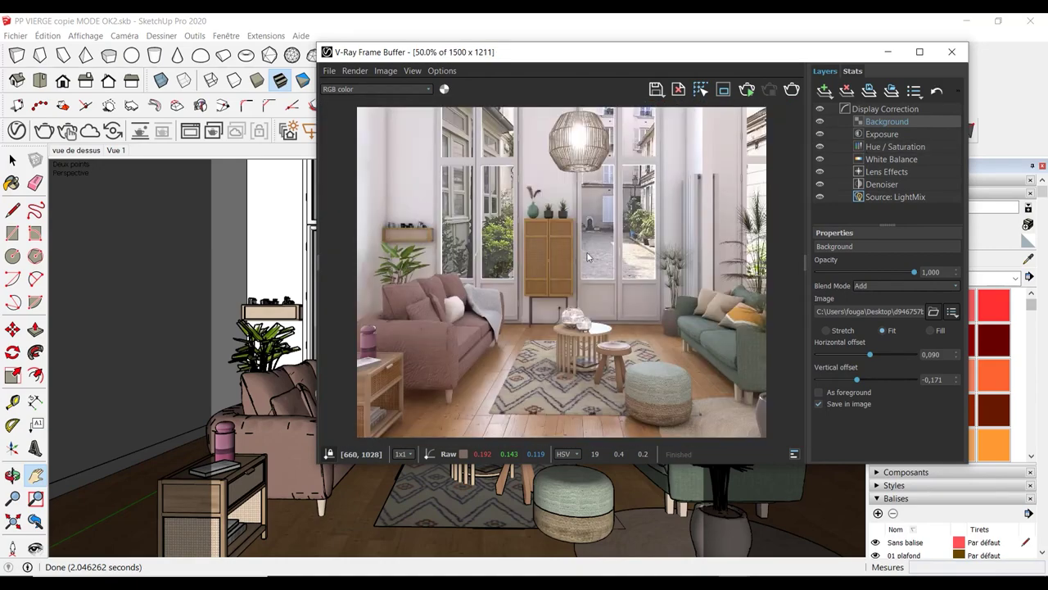
Try the C1002-011.jpg street photo as the window backdrop and shift its horizontal offset
left_click(932, 312)
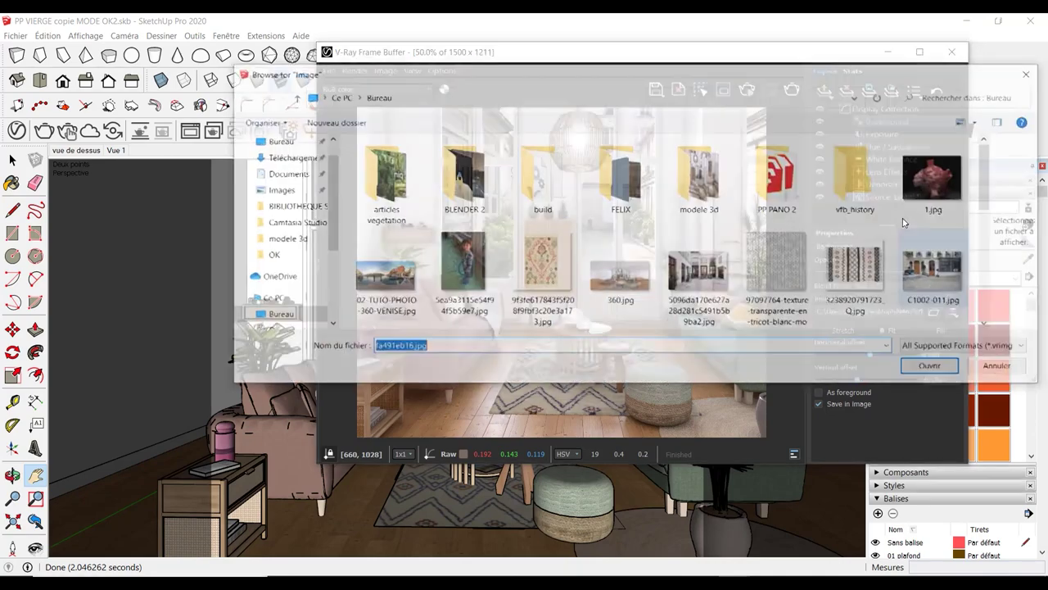
left_click(937, 271)
left_click(932, 367)
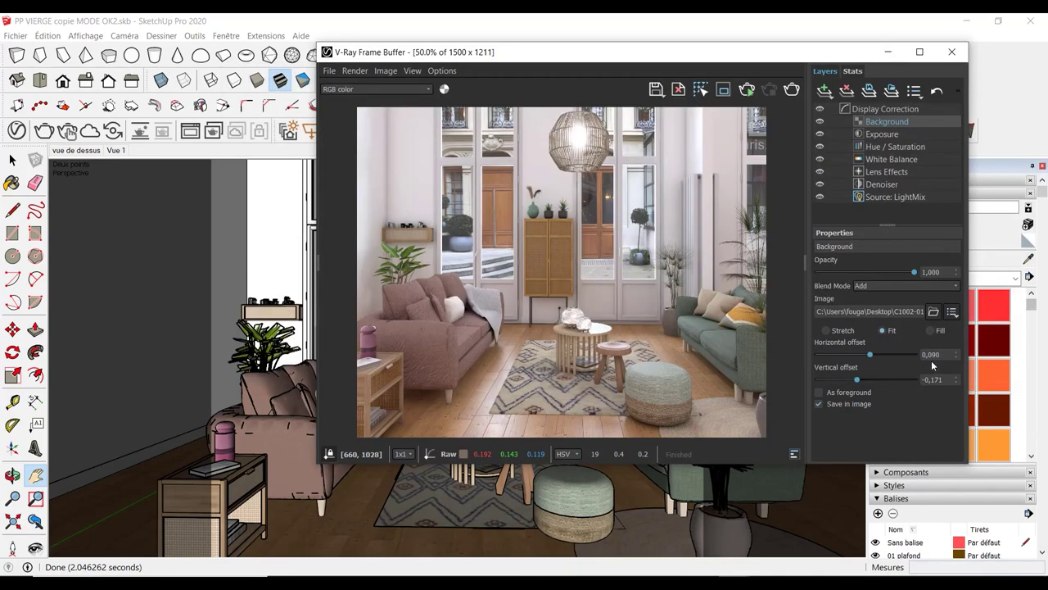
left_click_drag(871, 358, 874, 356)
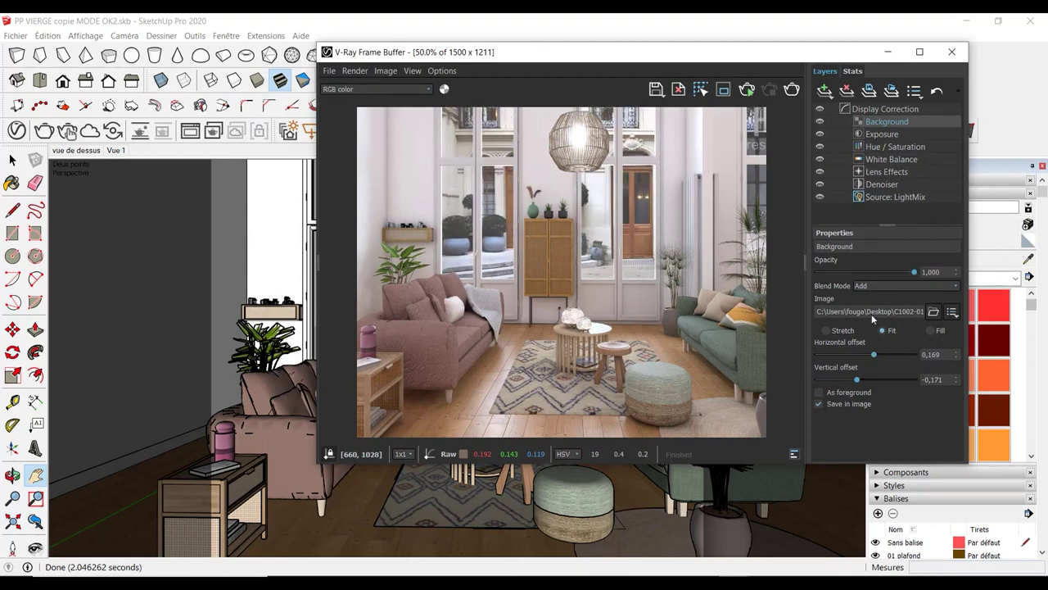
Switch the backdrop back to the d946757 courtyard photo, then open the deco.jpg reference
left_click(934, 312)
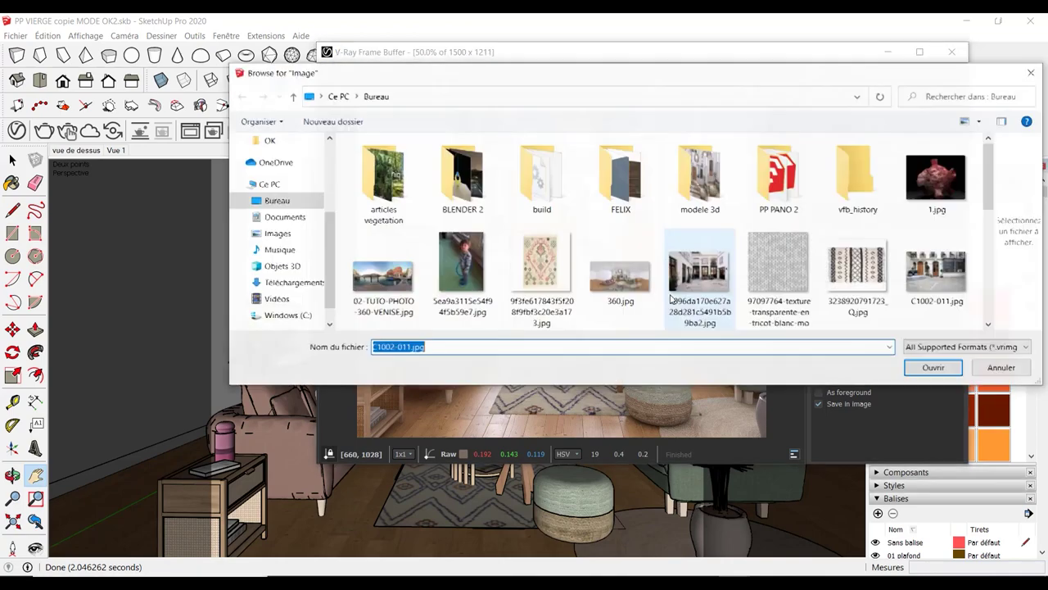
scroll(565, 274, "down", 3)
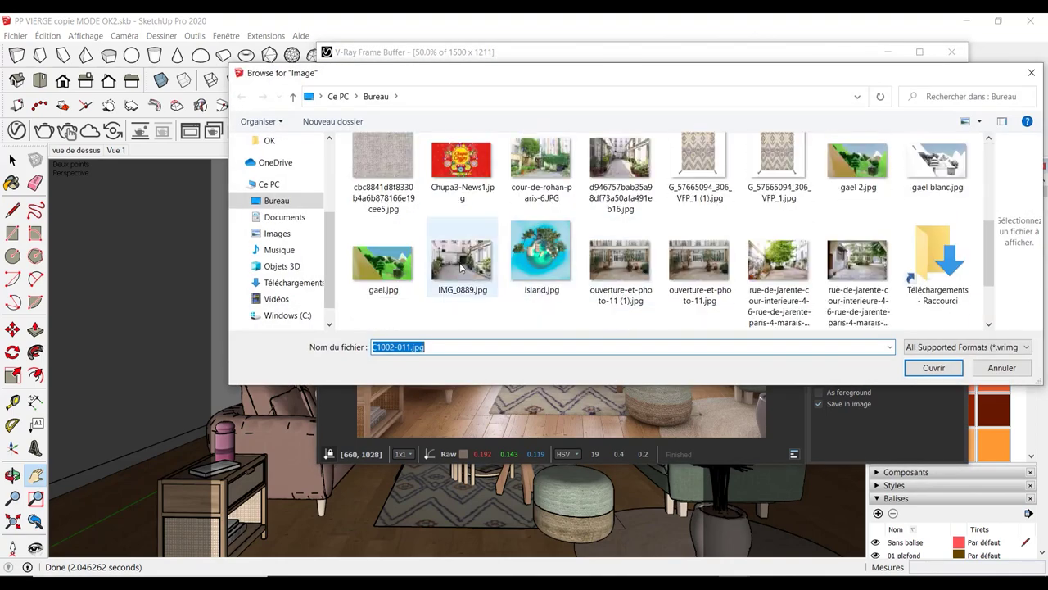
left_click(620, 176)
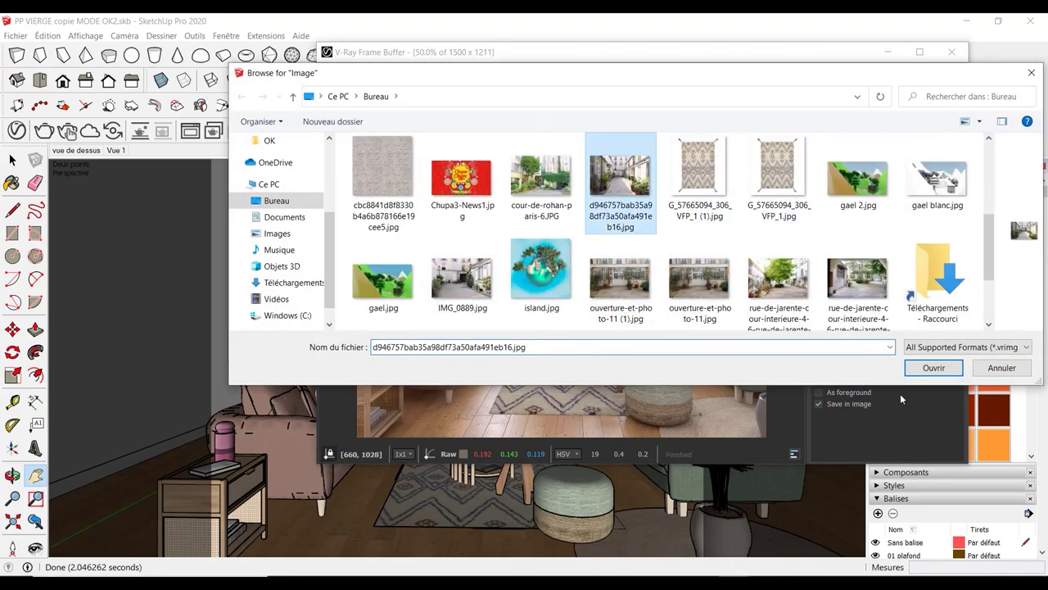
left_click(922, 373)
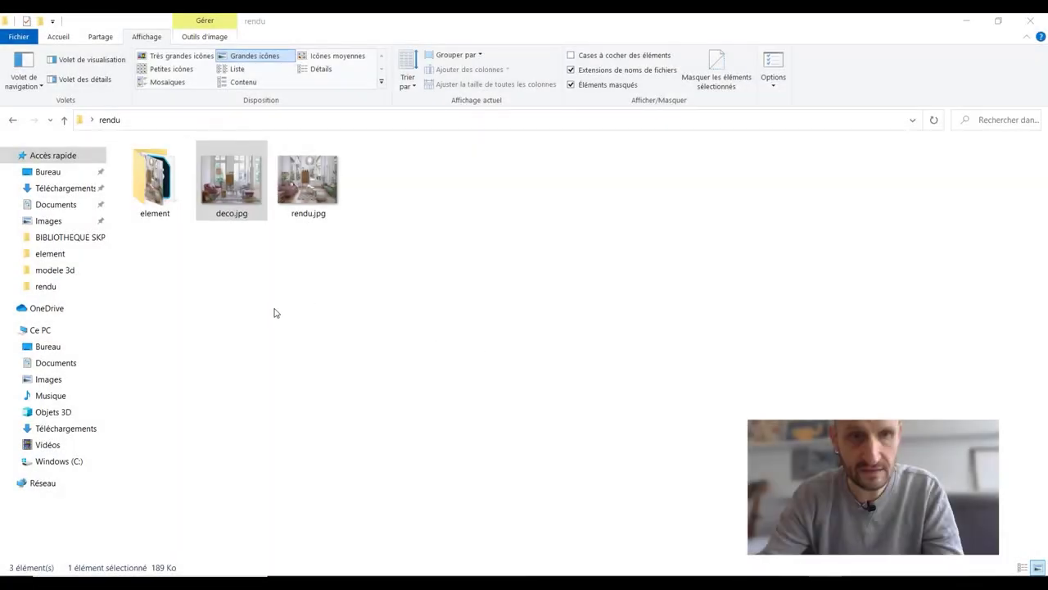
double_click(251, 181)
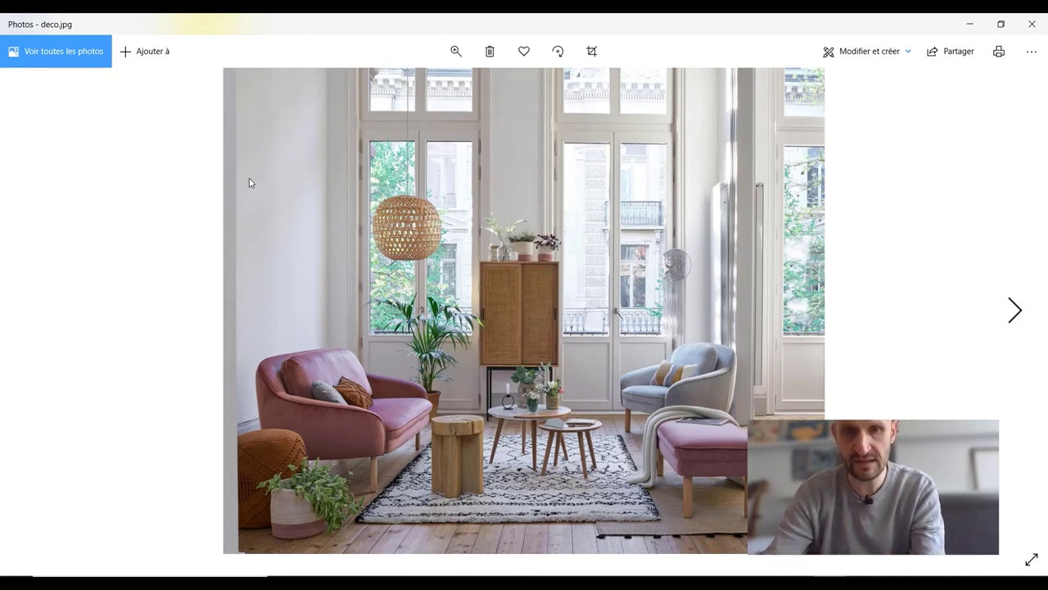
Advance in Photos from deco.jpg to the rendu.jpg living-room render
key("Right")
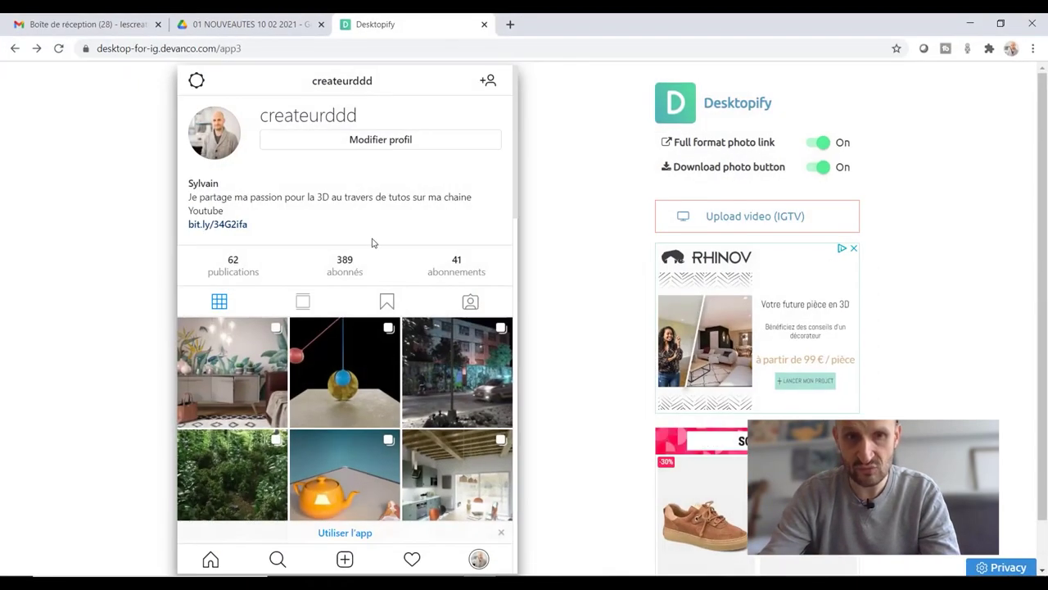
Browse the Instagram profile grid, viewing the desert landscape and building exterior posts
scroll(368, 209, "down", 2)
scroll(368, 201, "down", 5)
scroll(327, 287, "down", 5)
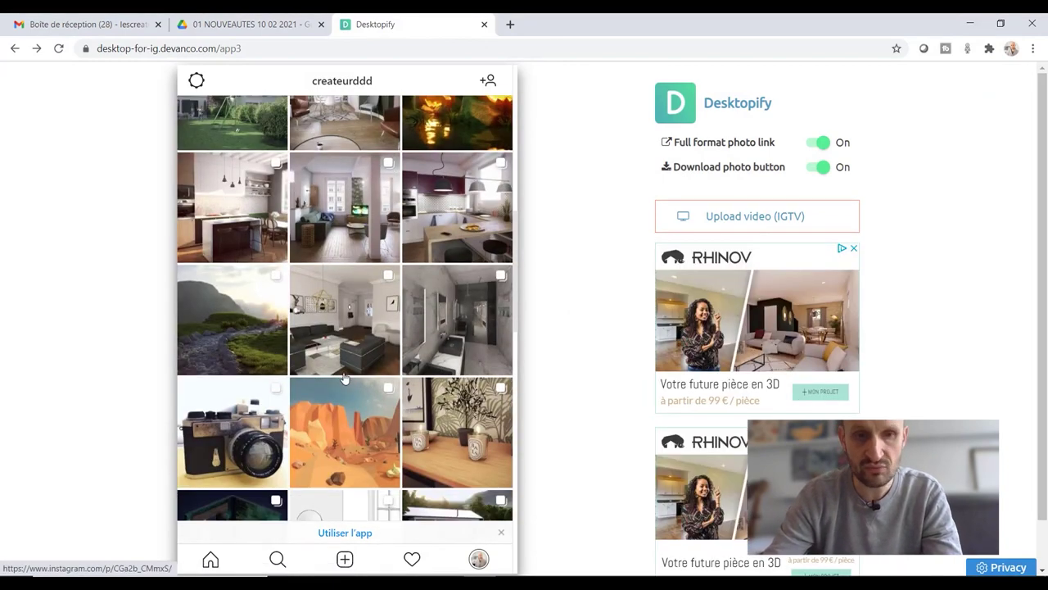
scroll(354, 373, "up", 1)
left_click(325, 482)
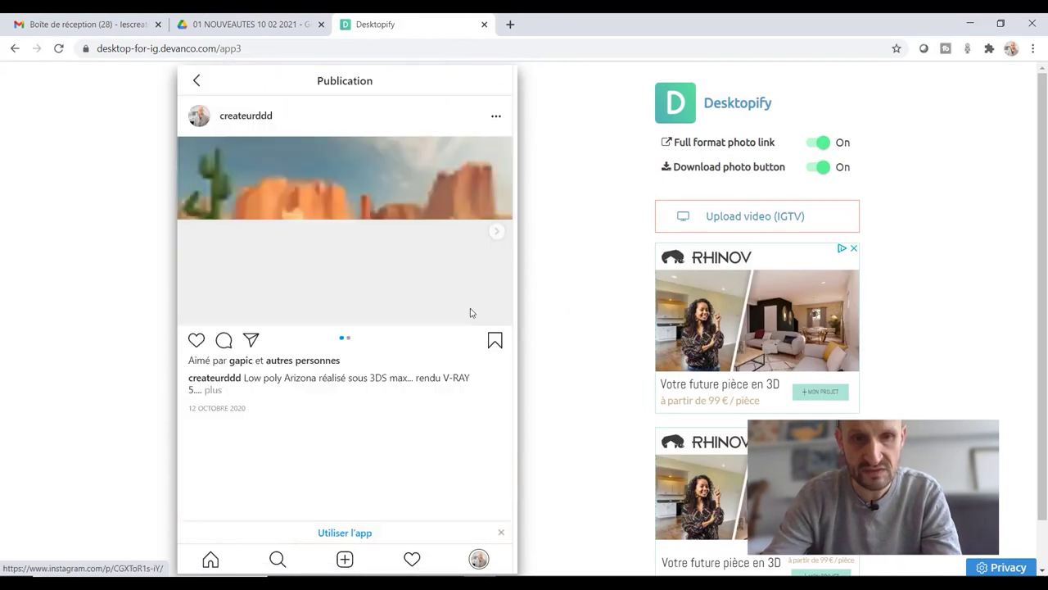
left_click(196, 80)
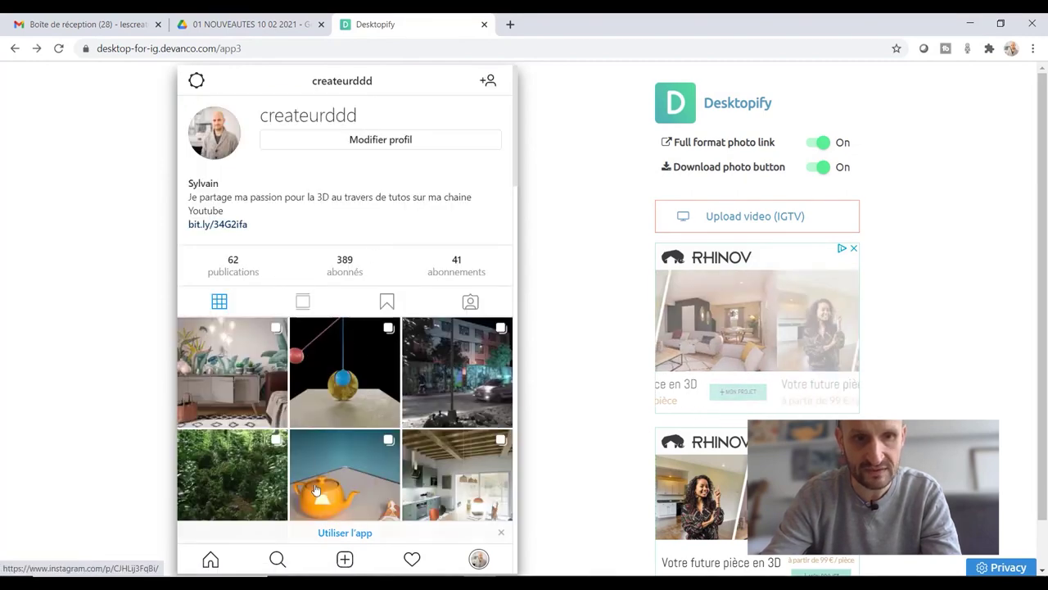
scroll(361, 311, "down", 3)
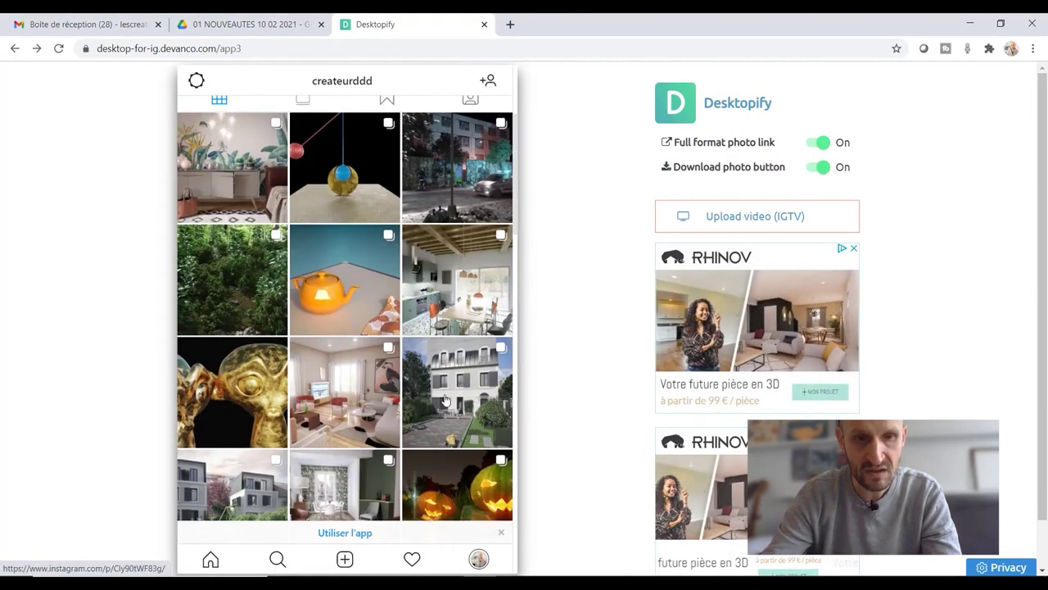
left_click(222, 516)
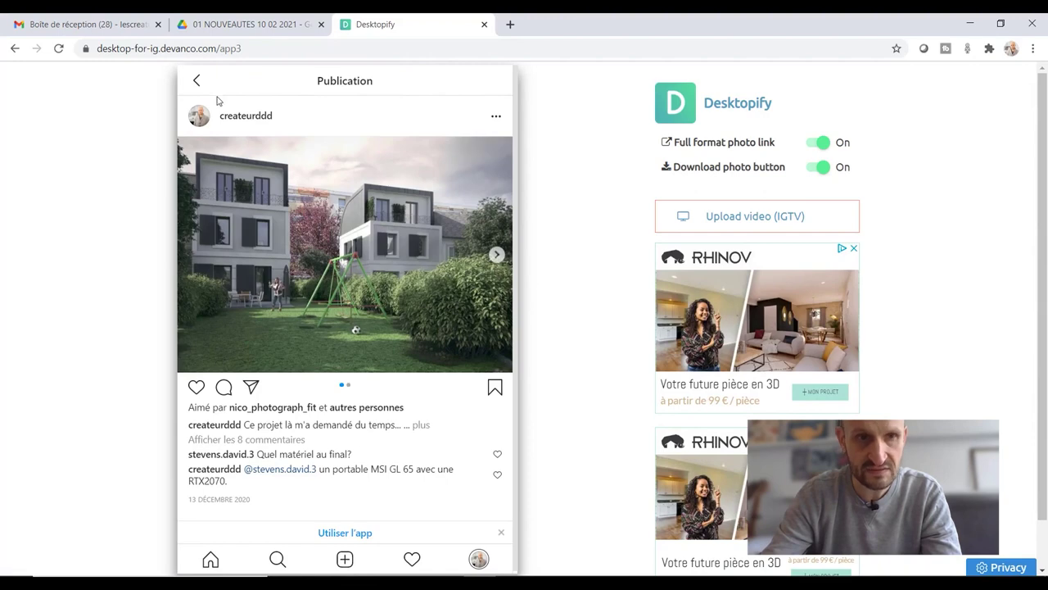
left_click(197, 81)
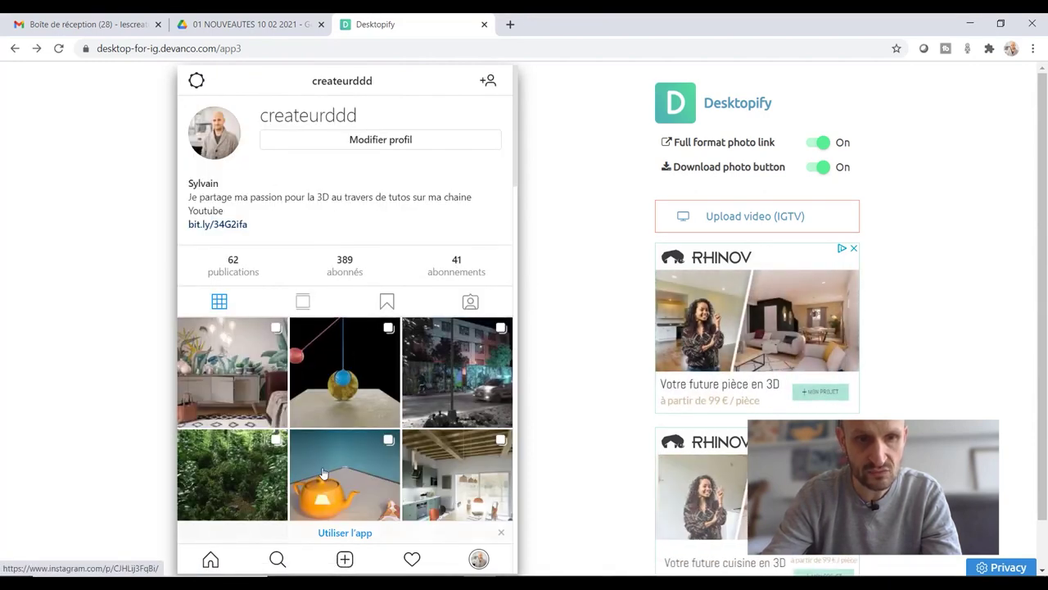
Look at the teapot video post, then open the tropical-wallpaper interior post
left_click(337, 469)
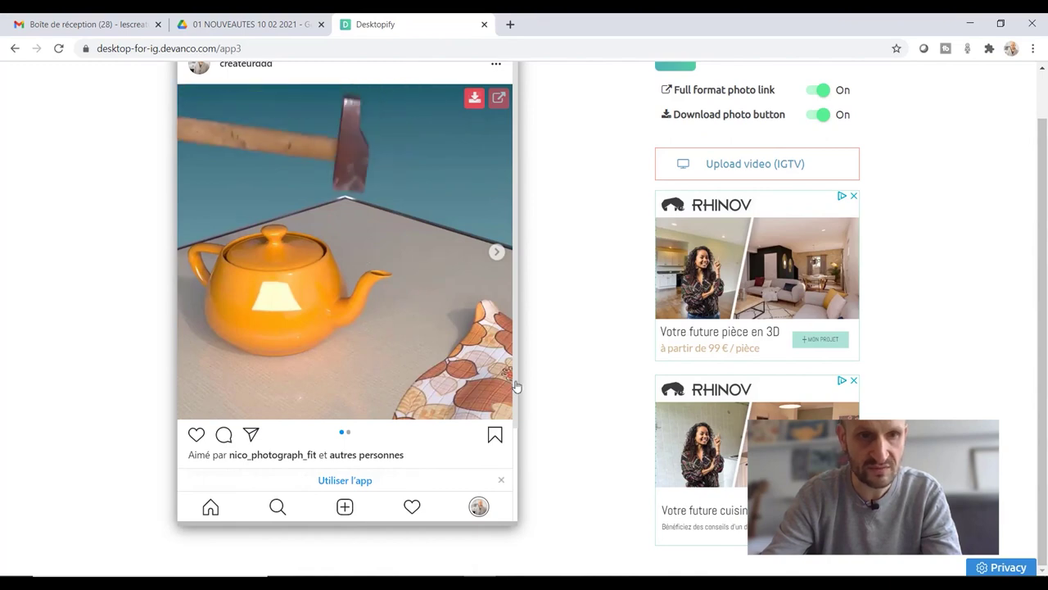
scroll(210, 136, "up", 2)
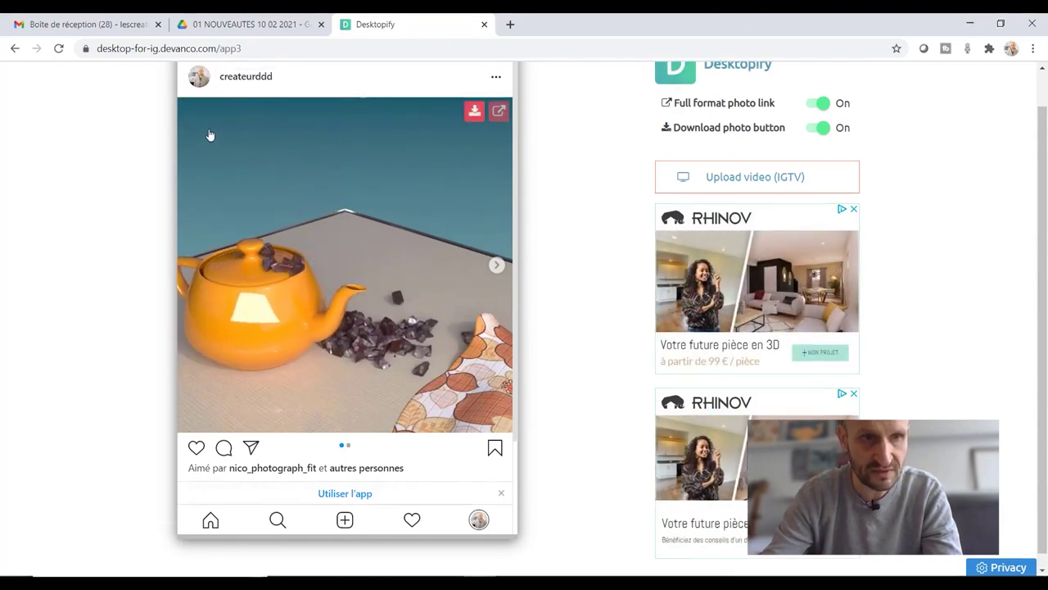
left_click(197, 80)
scroll(385, 300, "down", 1)
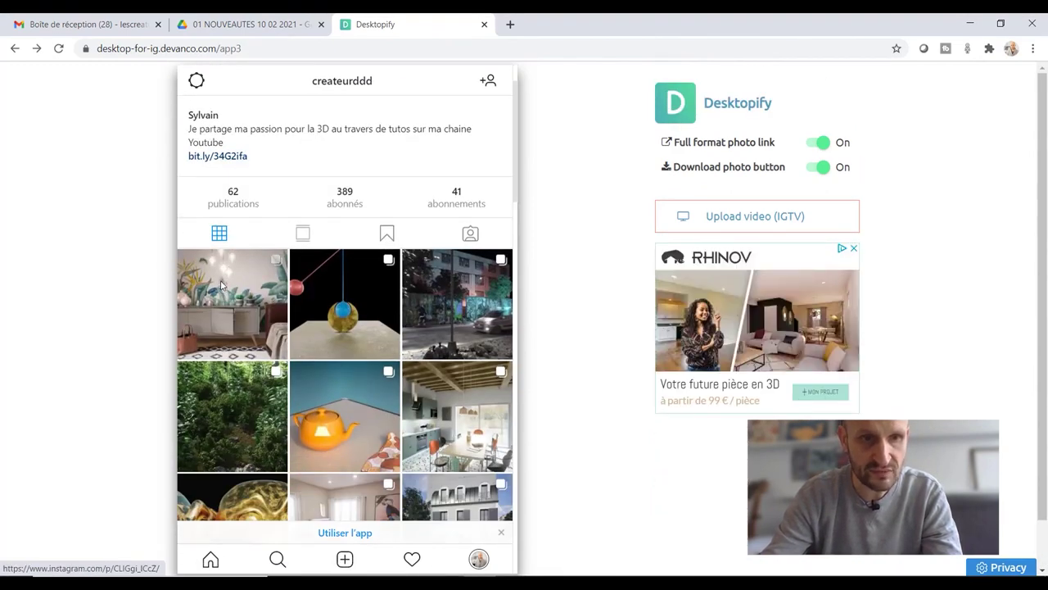
left_click(234, 409)
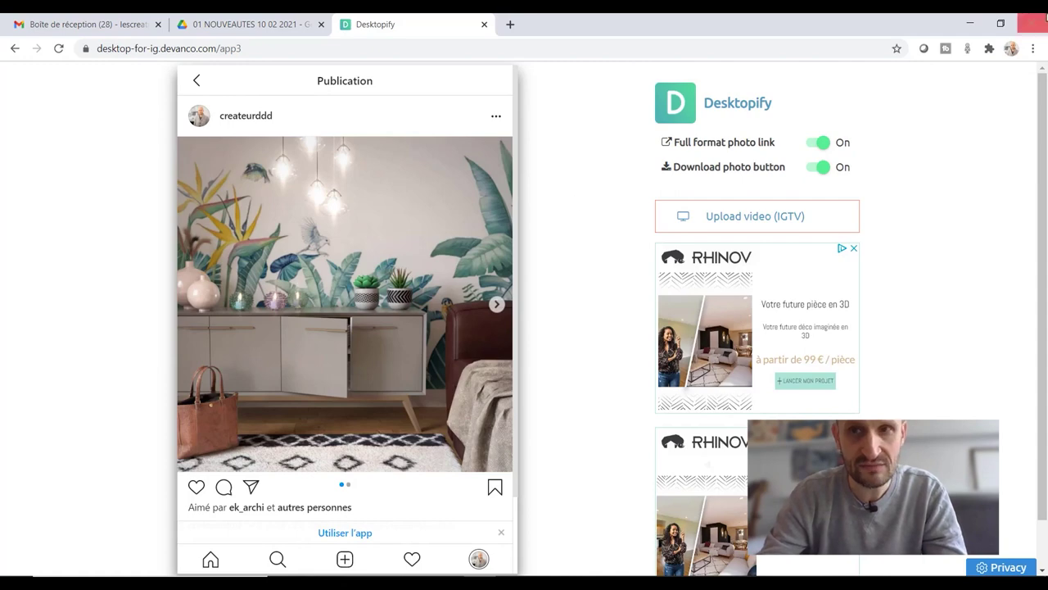
Close Chrome so Photos shows the finished rendu.jpg render again
left_click(1033, 22)
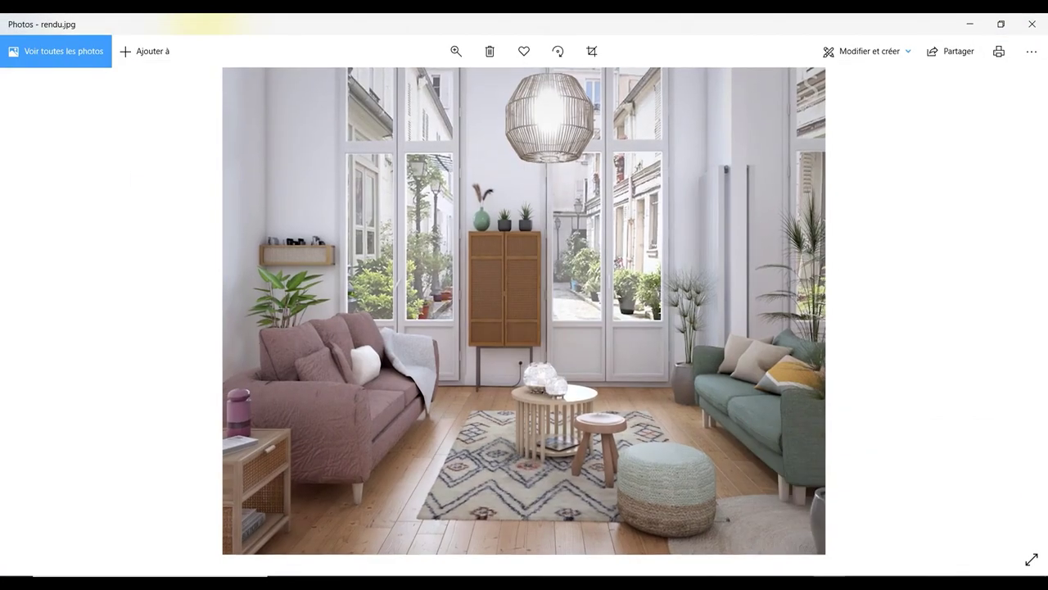